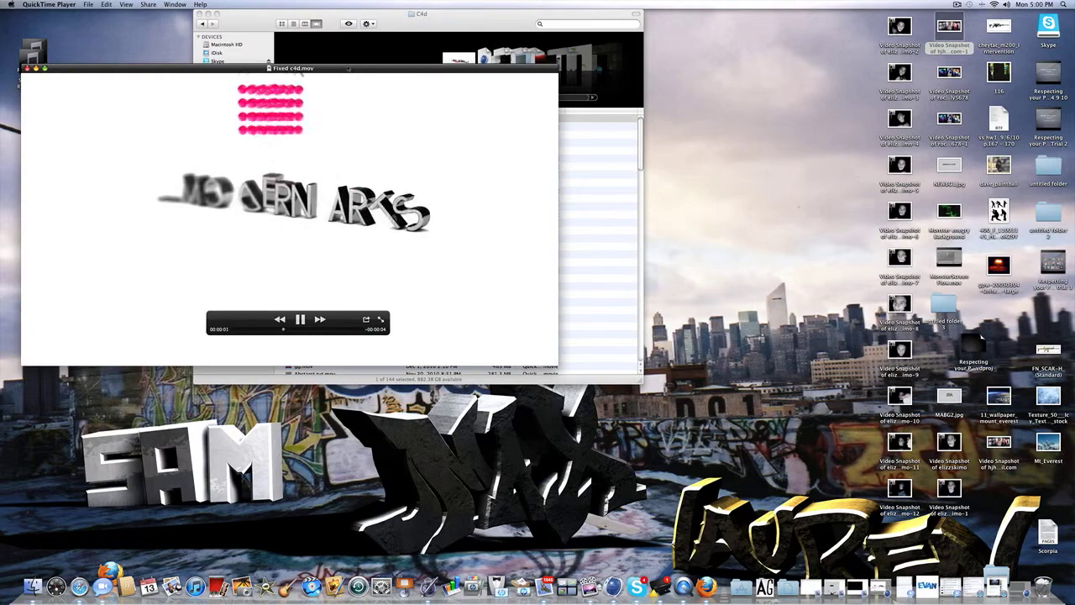
Watch the finished Fixed c4d.mov text animation and close the movie
{"action": "left_click_drag", "start_coordinate": [347, 68], "coordinate": [608, 72]}
{"action": "left_click", "coordinate": [562, 323]}
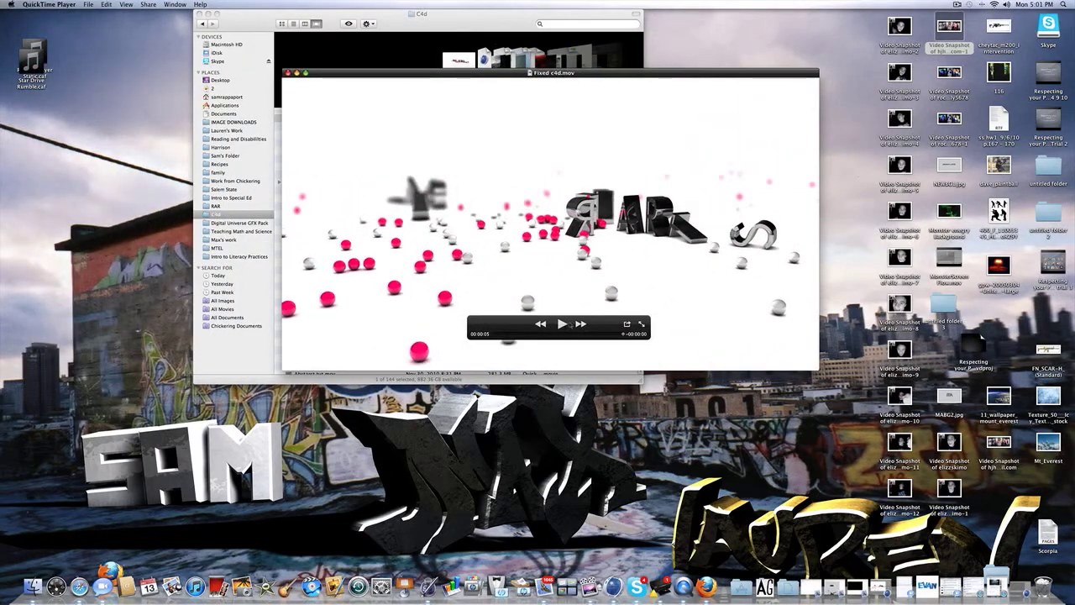
{"action": "left_click", "coordinate": [288, 73]}
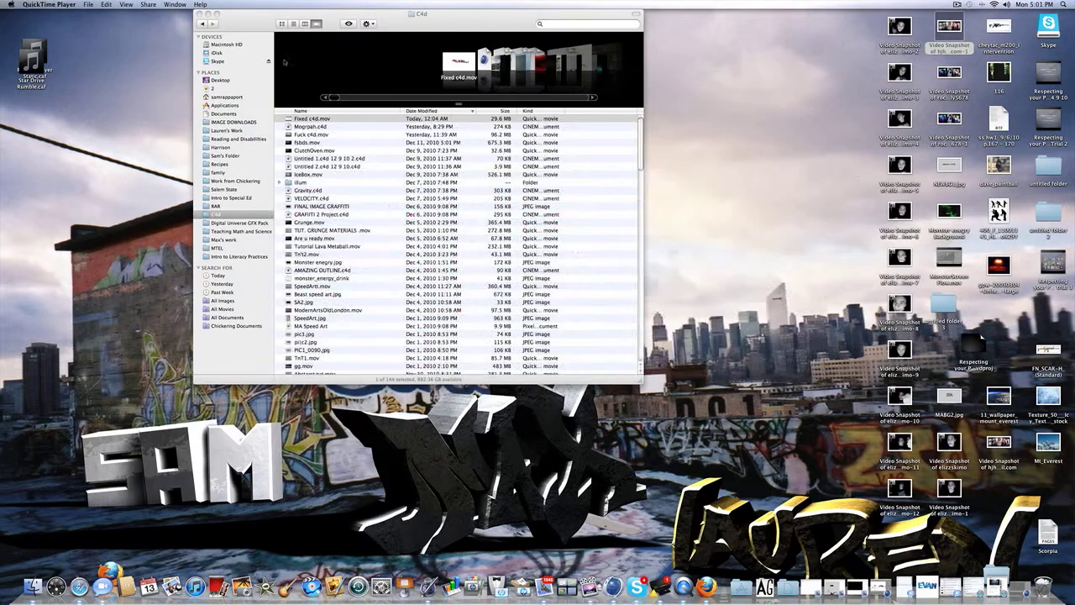
Switch to CINEMA 4D and set the render output to 1280 × 720 pixels with the frame range All Frames
{"action": "left_click", "coordinate": [199, 13]}
{"action": "left_click", "coordinate": [621, 573]}
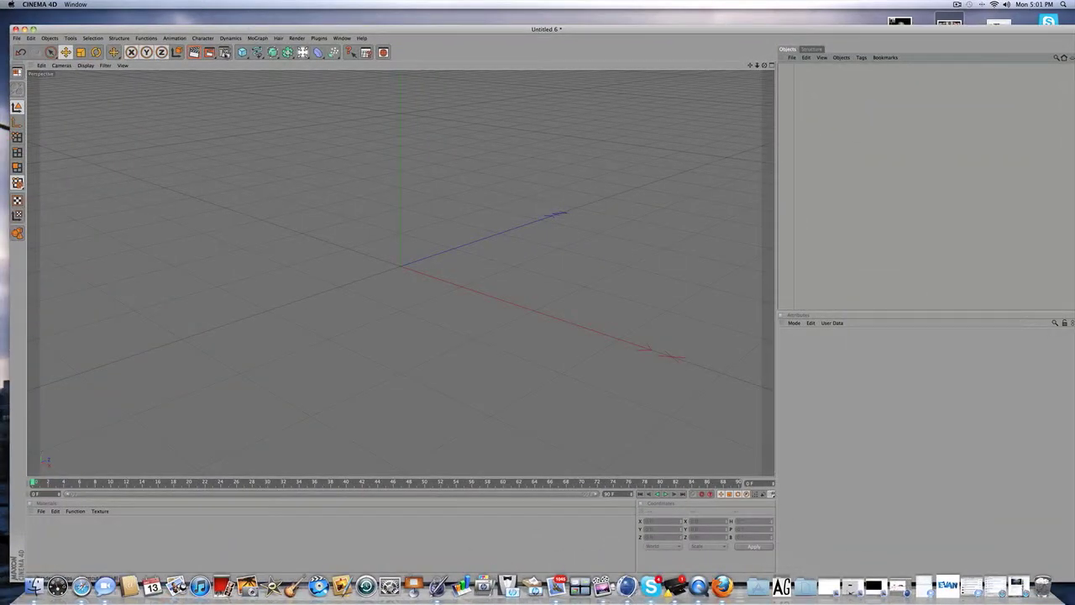
{"action": "key", "text": "super+b"}
{"action": "left_click", "coordinate": [81, 38]}
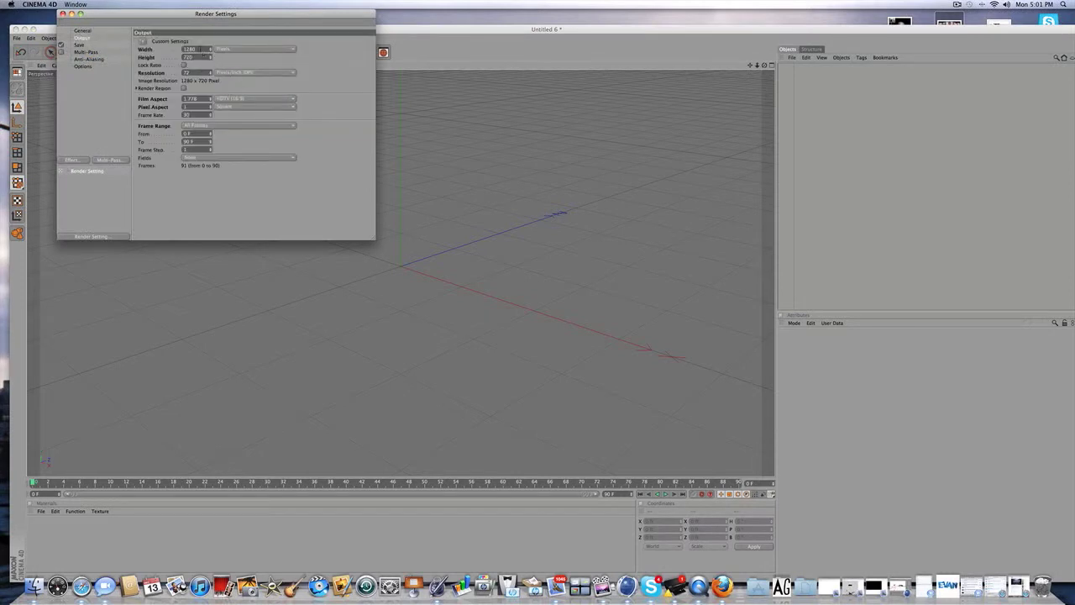
{"action": "left_click", "coordinate": [188, 49]}
{"action": "key", "text": "Tab"}
{"action": "left_click_drag", "start_coordinate": [203, 58], "coordinate": [182, 56]}
{"action": "left_click", "coordinate": [201, 126]}
{"action": "left_click", "coordinate": [167, 148]}
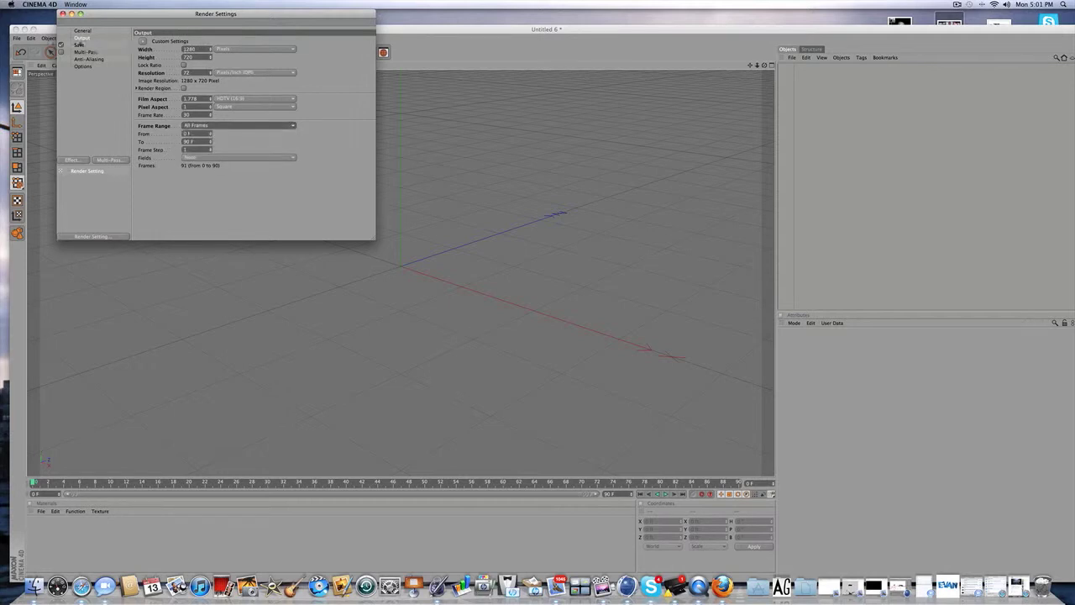
Set the render's save format to QuickTime Movie
{"action": "left_click", "coordinate": [79, 45]}
{"action": "left_click", "coordinate": [211, 64]}
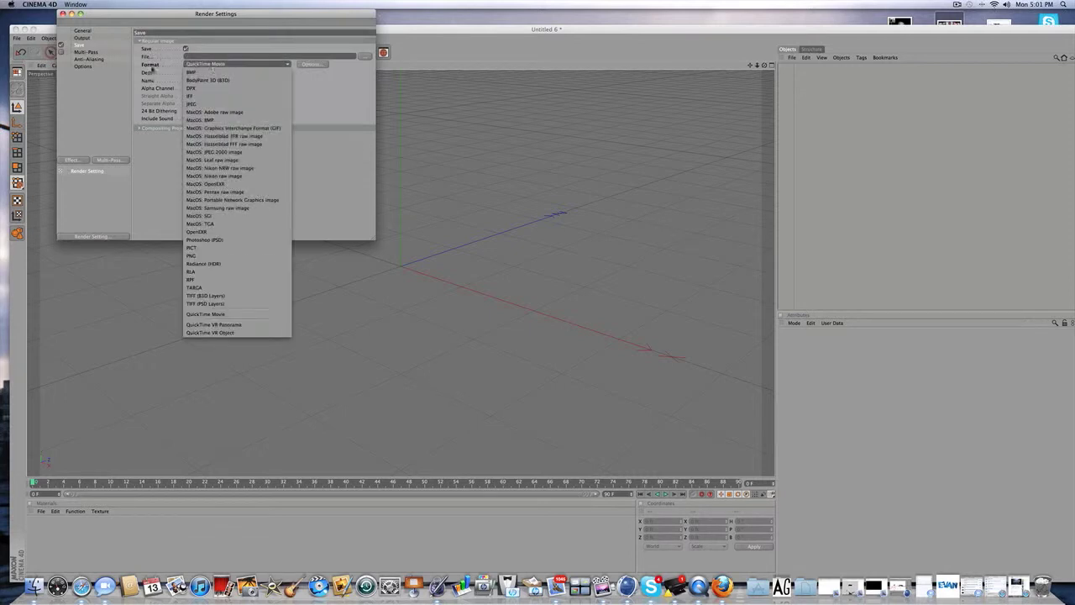
{"action": "left_click", "coordinate": [214, 314]}
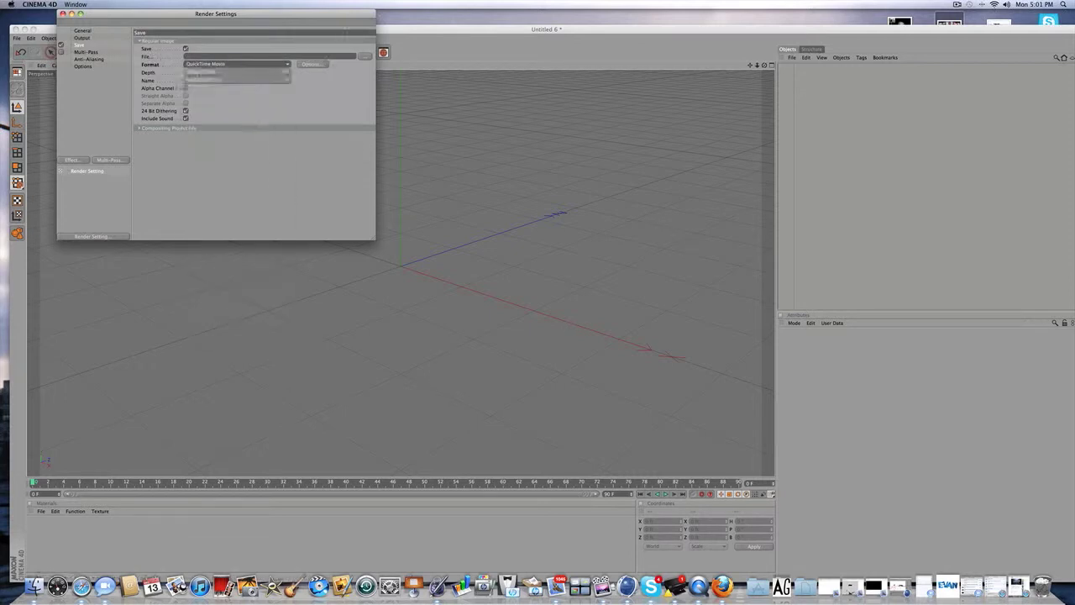
{"action": "left_click", "coordinate": [362, 57]}
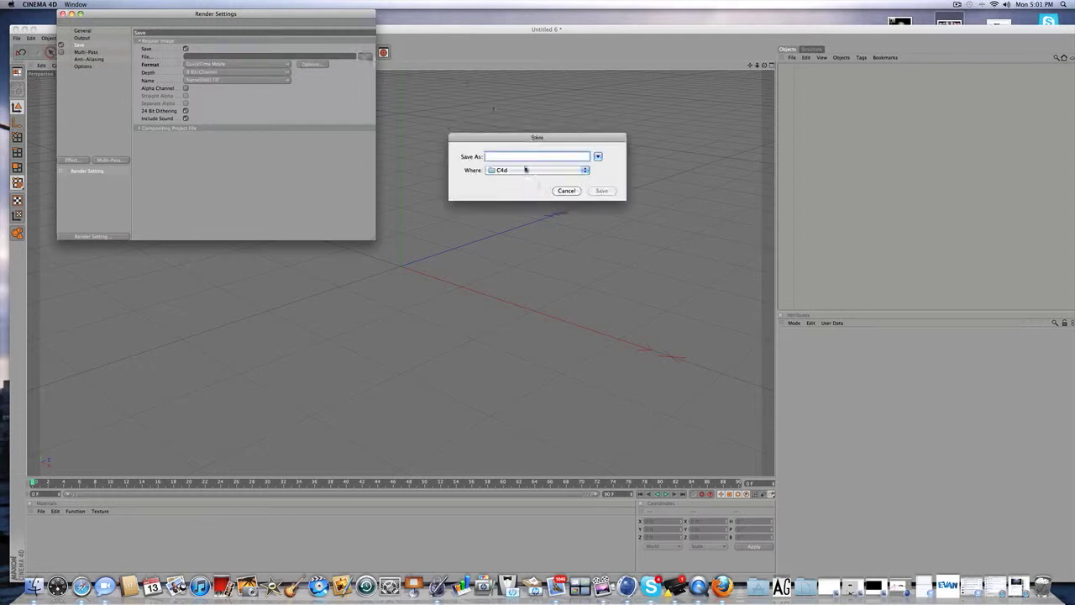
{"action": "type", "text": "htdhdfdh"}
{"action": "left_click", "coordinate": [532, 170]}
{"action": "left_click", "coordinate": [462, 178]}
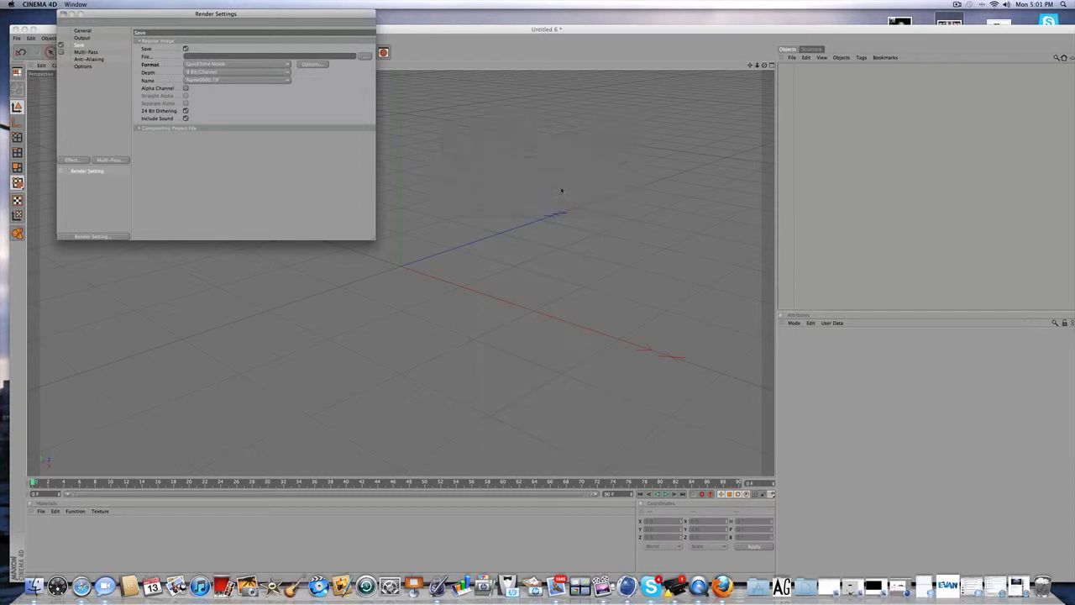
{"action": "left_click", "coordinate": [562, 191]}
In the render options, set ray depth to 6, reflection depth to 2, shadow depth to 6 and render gamma to 2.03
{"action": "left_click", "coordinate": [78, 52]}
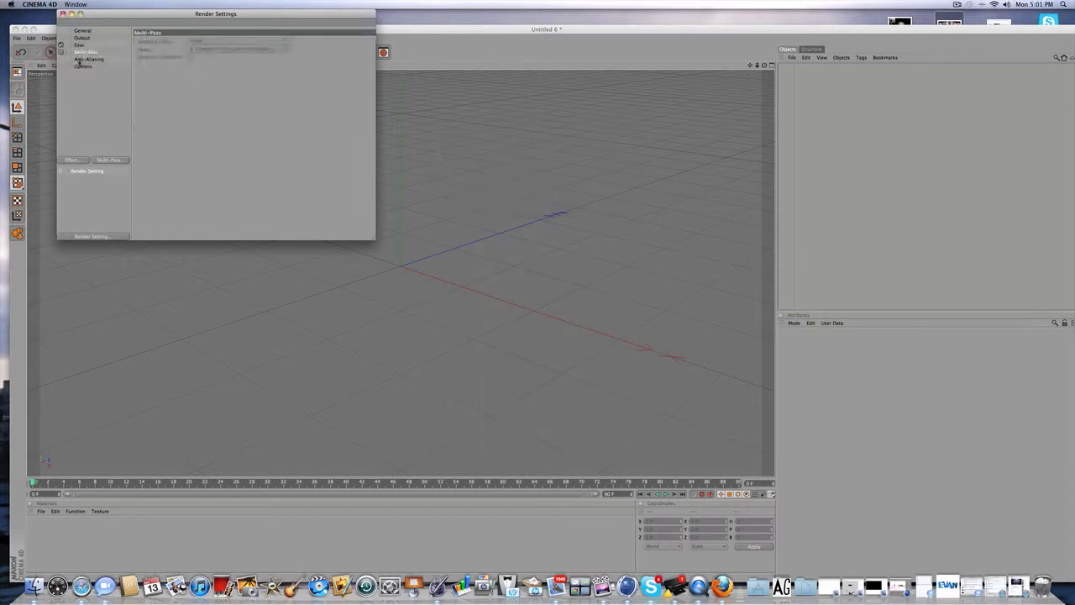
{"action": "left_click", "coordinate": [78, 60]}
{"action": "left_click", "coordinate": [80, 67]}
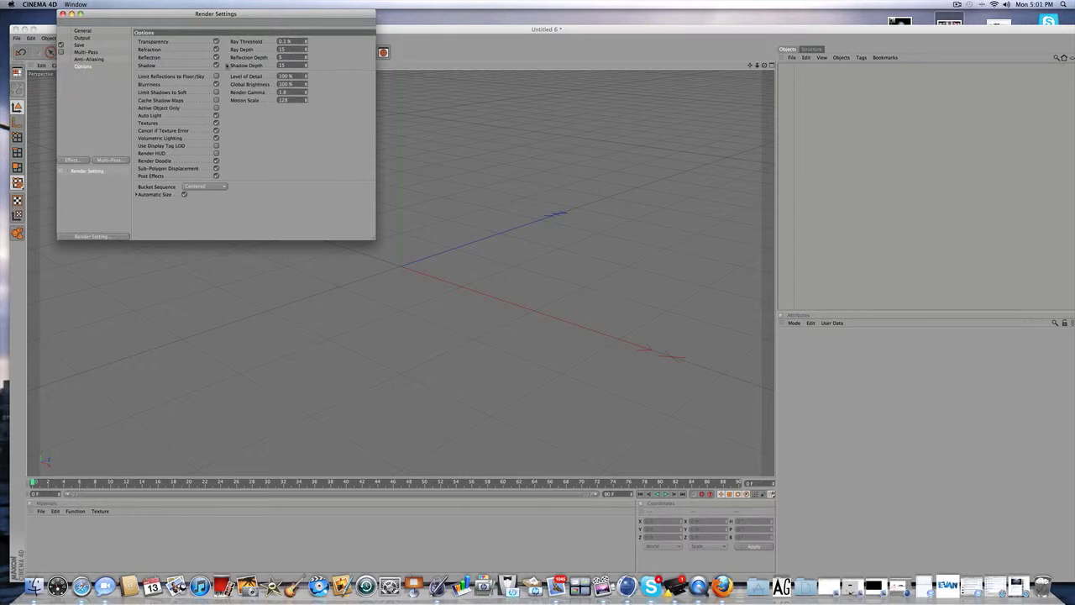
{"action": "left_click", "coordinate": [246, 50]}
{"action": "key", "text": "Tab"}
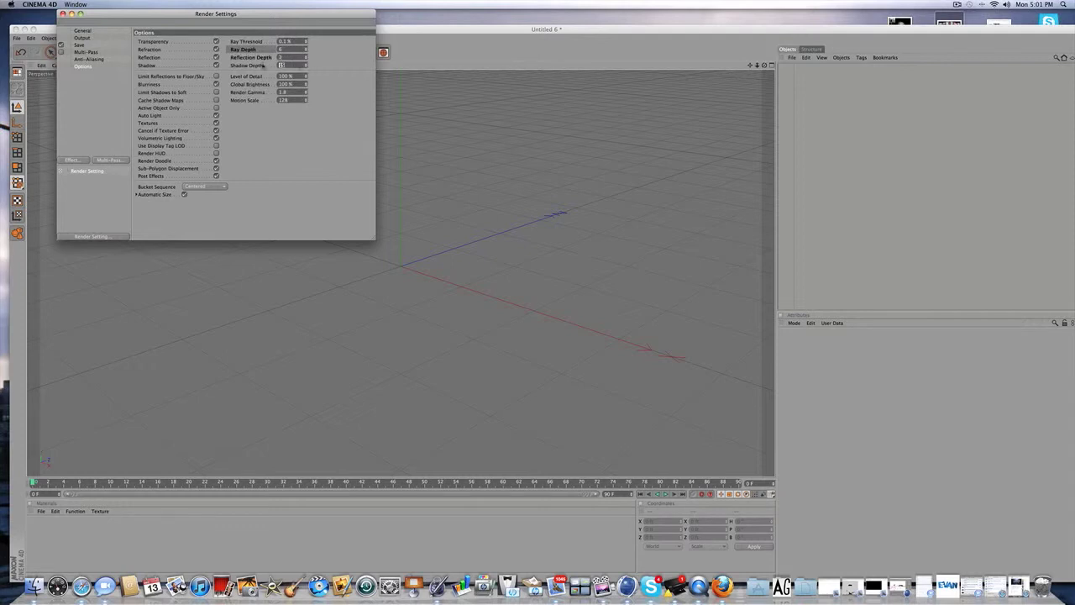
{"action": "type", "text": "6"}
{"action": "key", "text": "Return"}
Add the Ambient Occlusion, Global Illumination, Depth of Field and Object Motion Blur effects to the render settings
{"action": "left_click", "coordinate": [72, 159]}
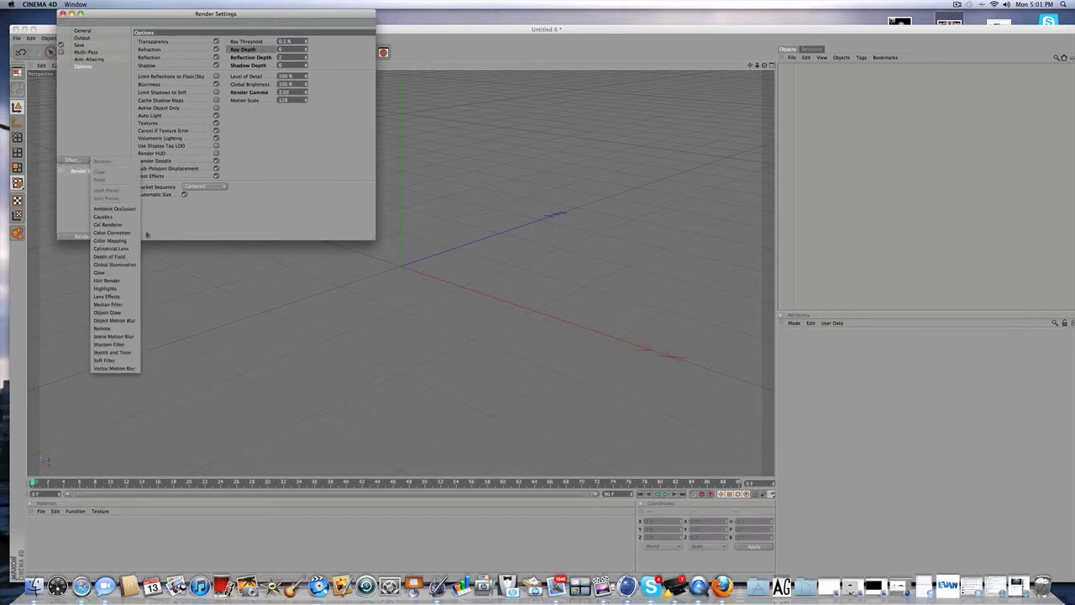
{"action": "left_click", "coordinate": [115, 209]}
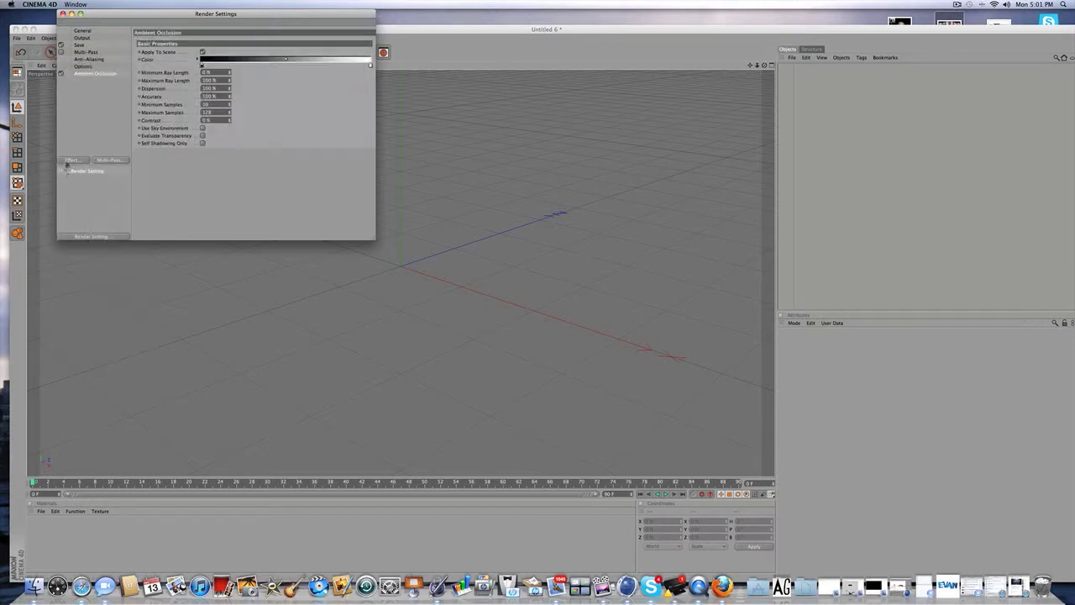
{"action": "left_click", "coordinate": [71, 160]}
{"action": "left_click", "coordinate": [112, 252]}
{"action": "left_click", "coordinate": [79, 161]}
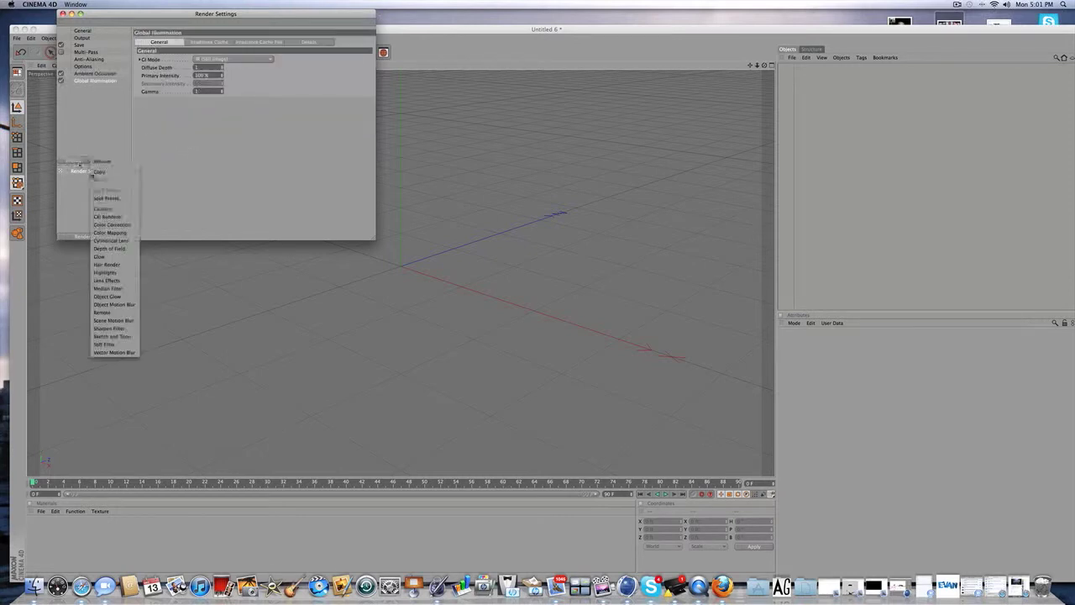
{"action": "left_click", "coordinate": [125, 248]}
{"action": "left_click", "coordinate": [77, 159]}
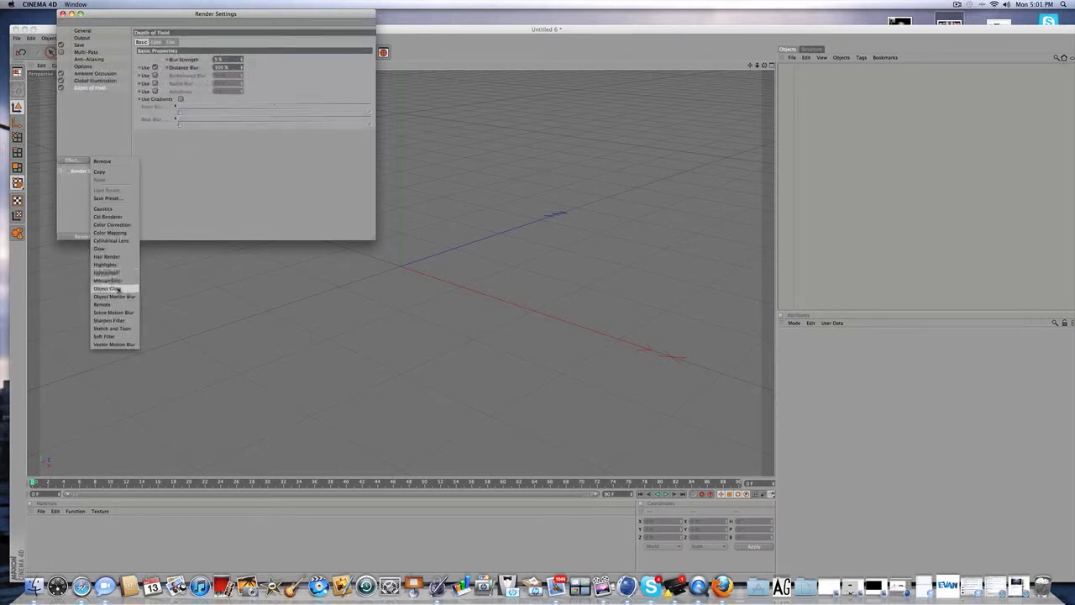
{"action": "left_click", "coordinate": [116, 297]}
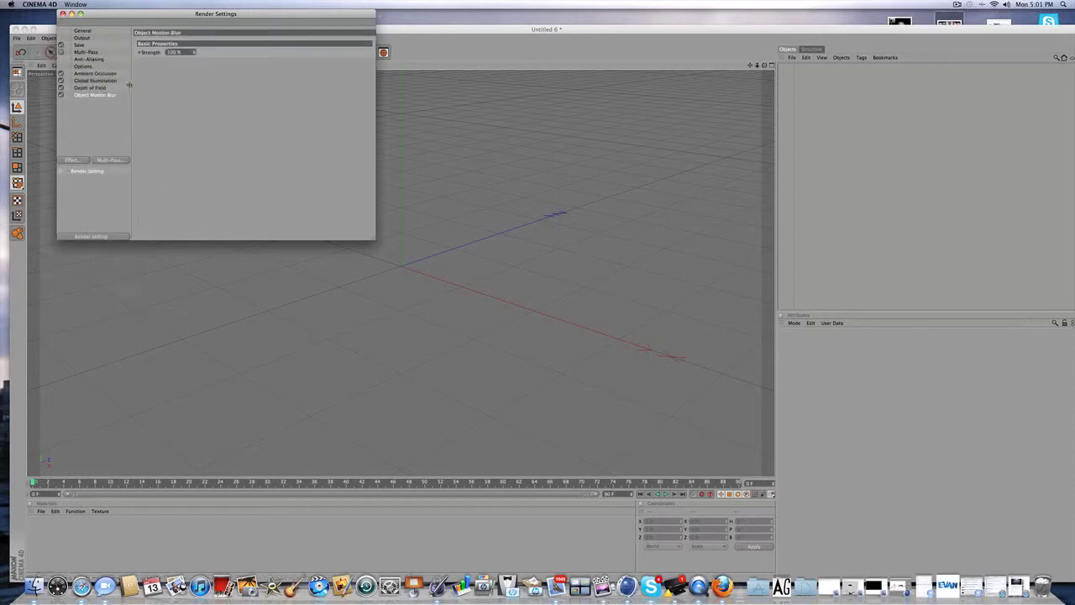
Set the ambient occlusion contrast to 30 % and the global illumination's stochastic samples and record density to Low
{"action": "left_click", "coordinate": [85, 75]}
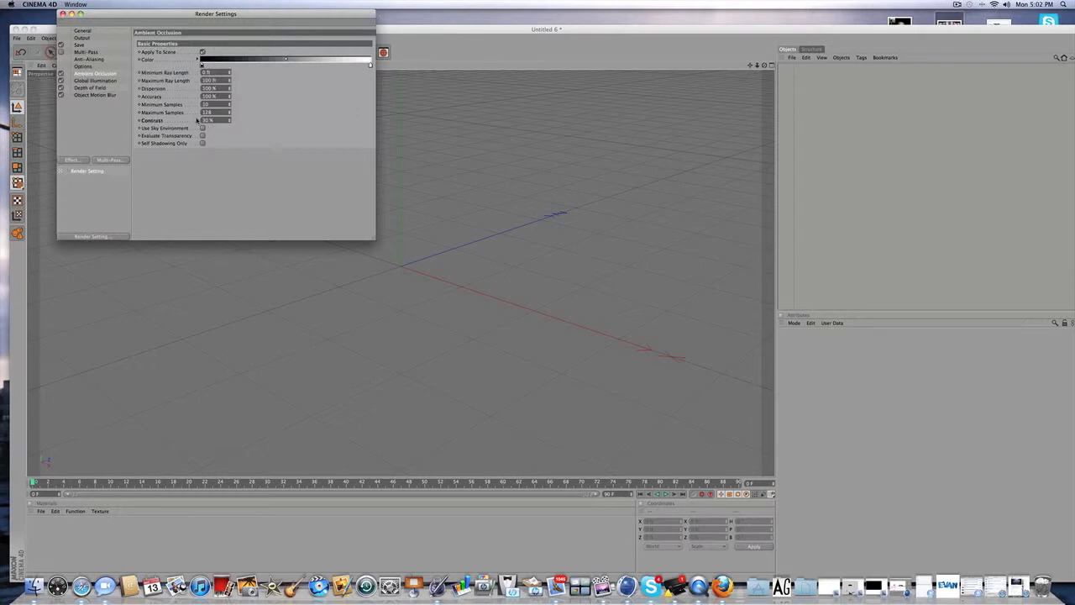
{"action": "left_click", "coordinate": [90, 80]}
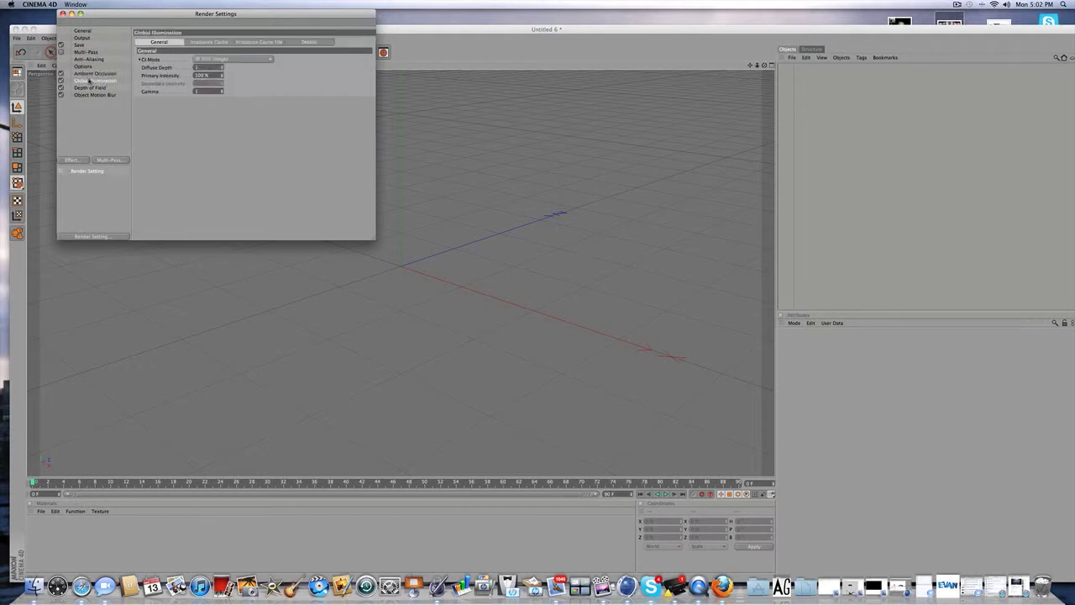
{"action": "left_click", "coordinate": [194, 44]}
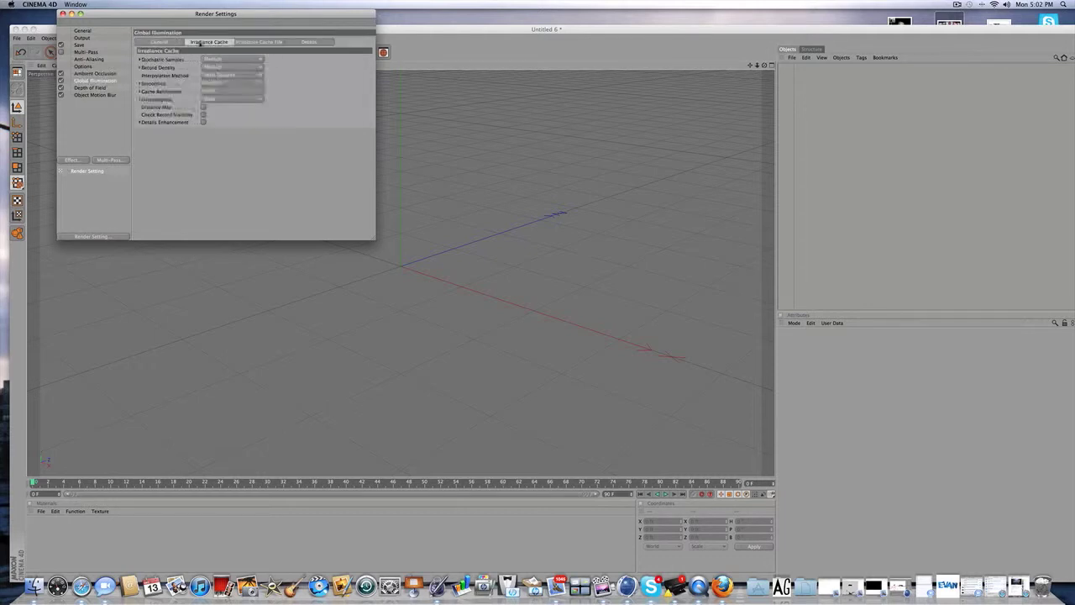
{"action": "left_click", "coordinate": [212, 58]}
{"action": "left_click", "coordinate": [208, 84]}
{"action": "left_click", "coordinate": [212, 67]}
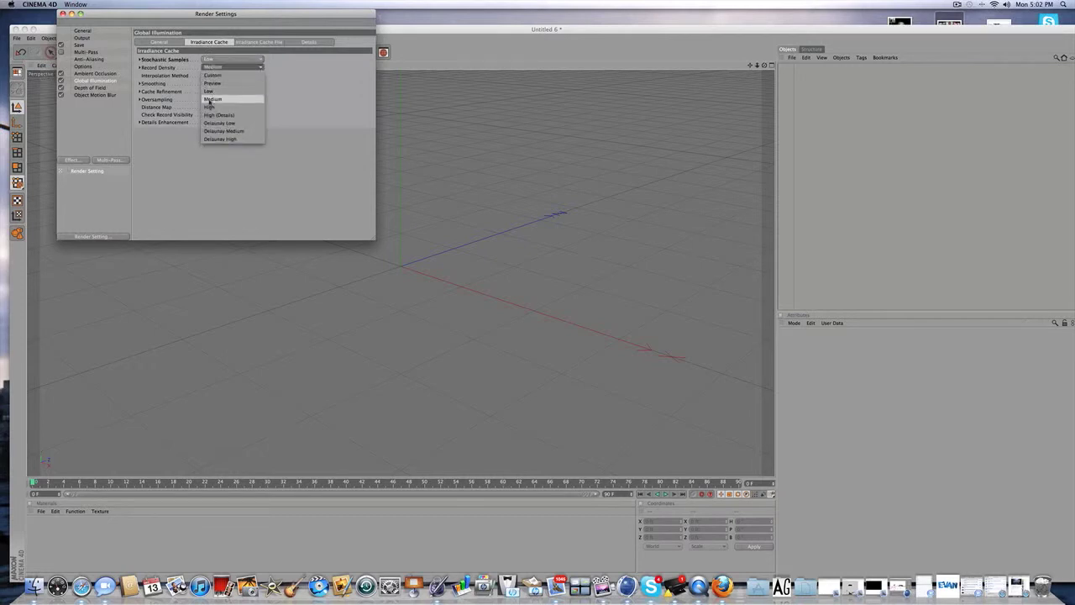
{"action": "left_click", "coordinate": [211, 91]}
{"action": "left_click", "coordinate": [167, 44]}
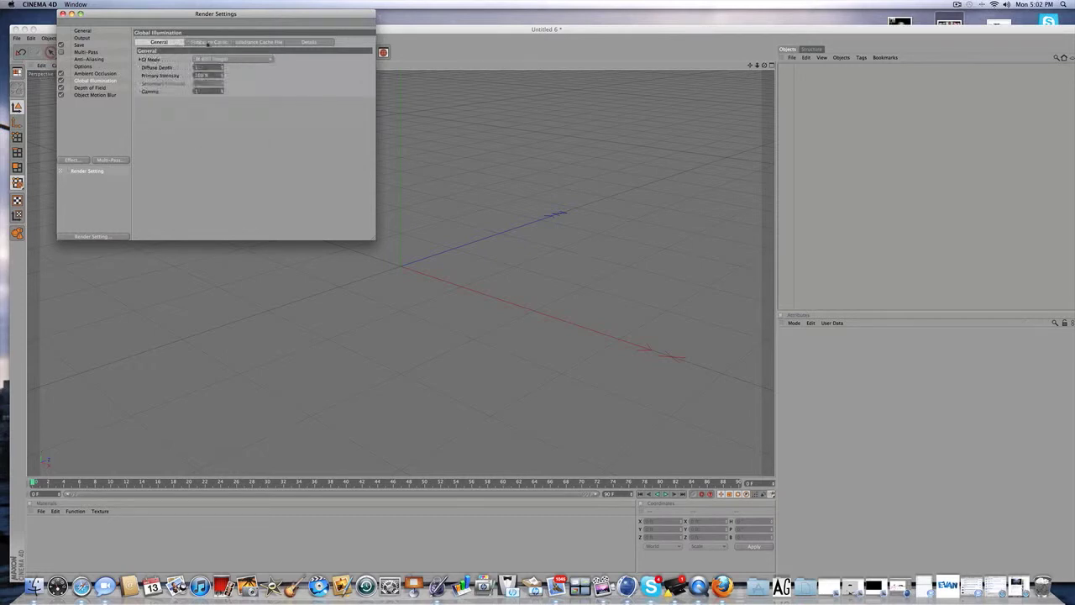
Set the depth of field blur strength to 3 % with Use Gradients enabled, and close the render settings
{"action": "left_click", "coordinate": [87, 87]}
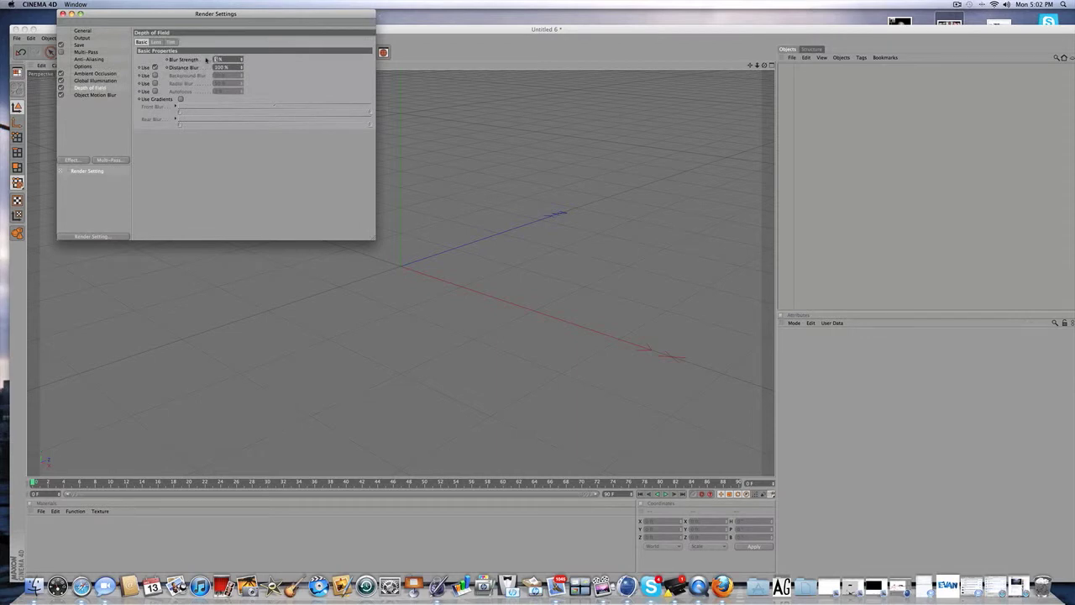
{"action": "type", "text": "3"}
{"action": "key", "text": "Return"}
{"action": "left_click", "coordinate": [179, 99]}
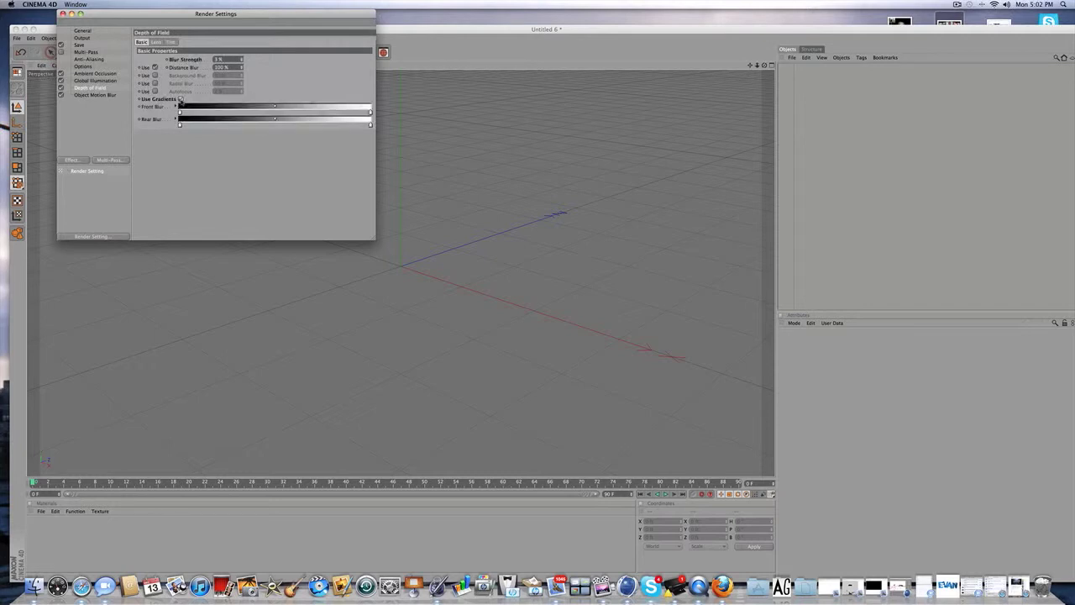
{"action": "left_click", "coordinate": [87, 95]}
{"action": "left_click", "coordinate": [83, 119]}
{"action": "left_click", "coordinate": [94, 97]}
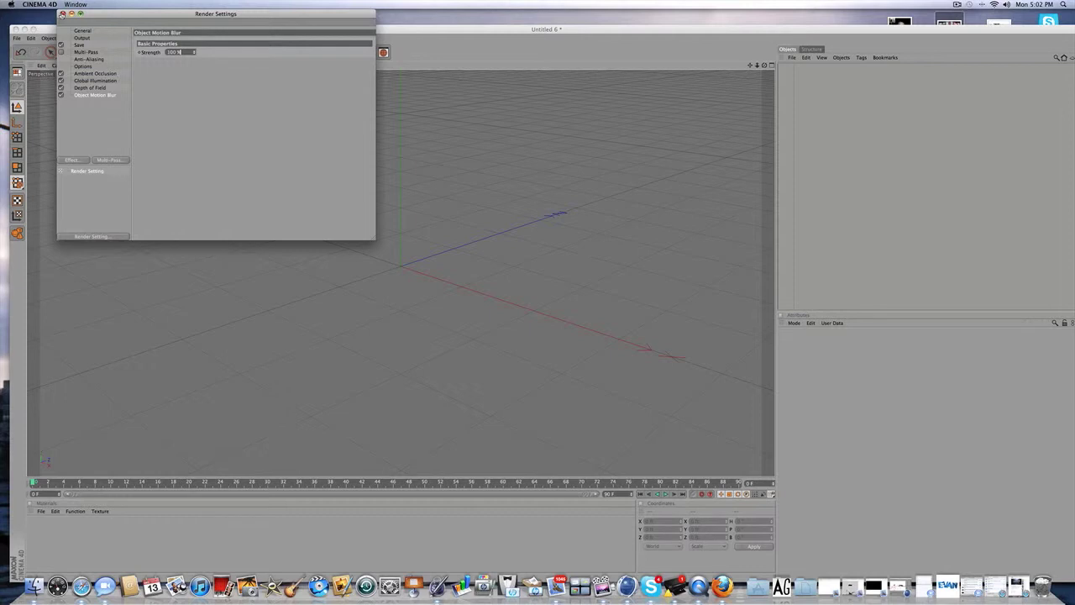
{"action": "left_click", "coordinate": [62, 13]}
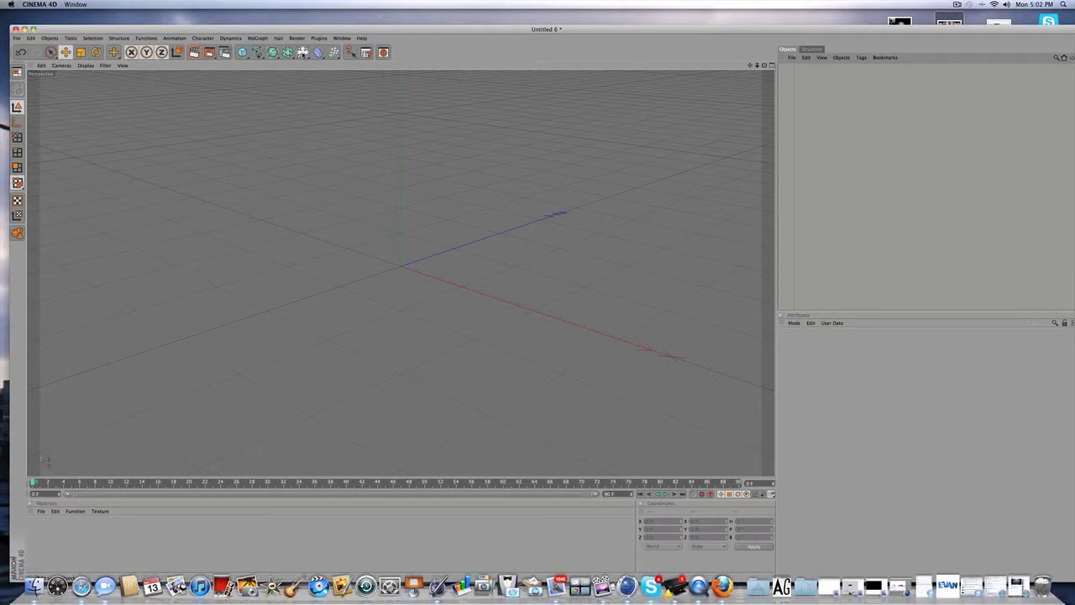
Add a Floor object to the empty scene
{"action": "left_click_drag", "start_coordinate": [303, 52], "coordinate": [377, 94]}
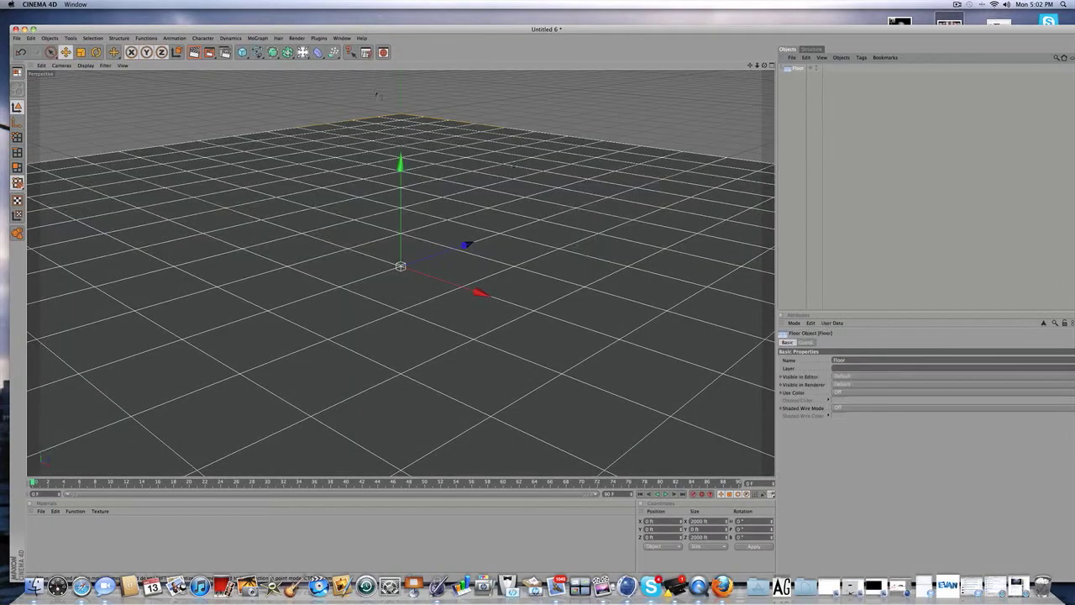
{"action": "scroll", "coordinate": [376, 95], "scroll_direction": "down", "scroll_amount": 2}
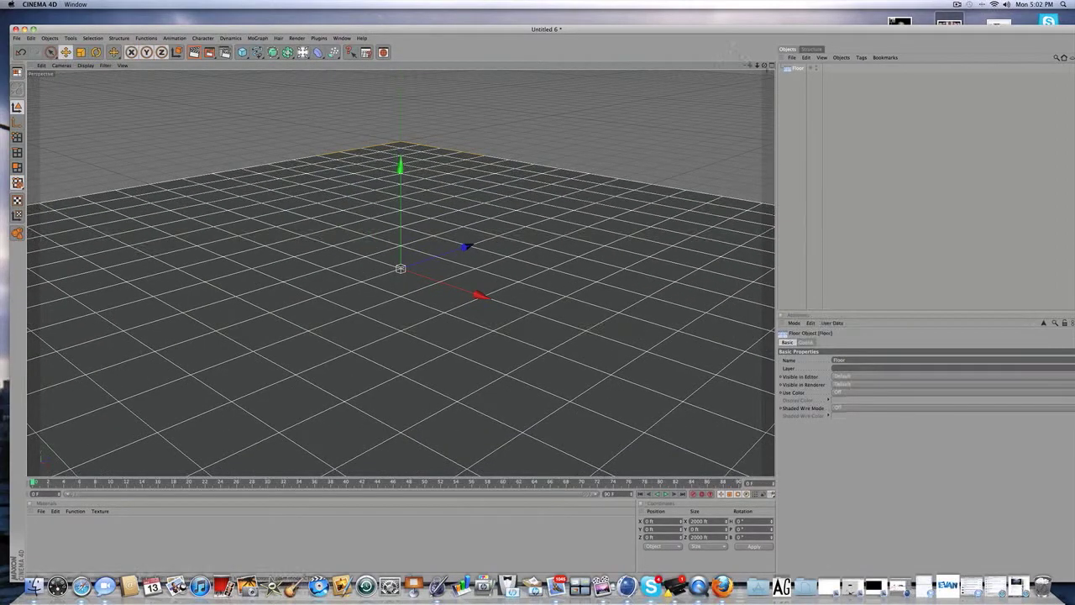
{"action": "mouse_move", "coordinate": [764, 66]}
{"action": "left_mouse_down"}
{"action": "mouse_move", "coordinate": [761, 52]}
{"action": "mouse_move", "coordinate": [761, 63]}
{"action": "left_mouse_up"}
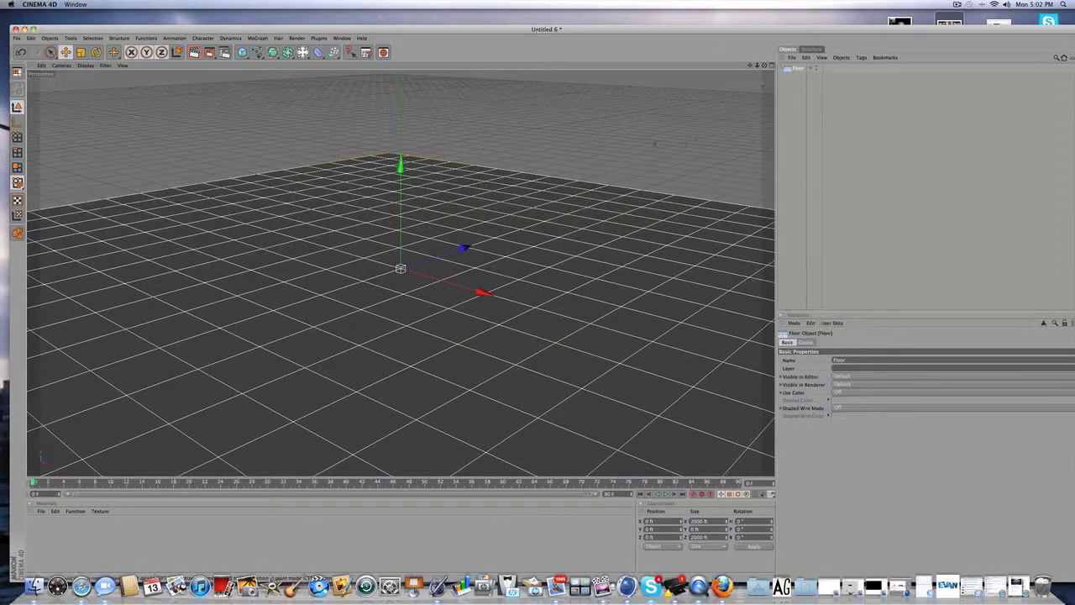
{"action": "scroll", "coordinate": [655, 143], "scroll_direction": "down", "scroll_amount": 3}
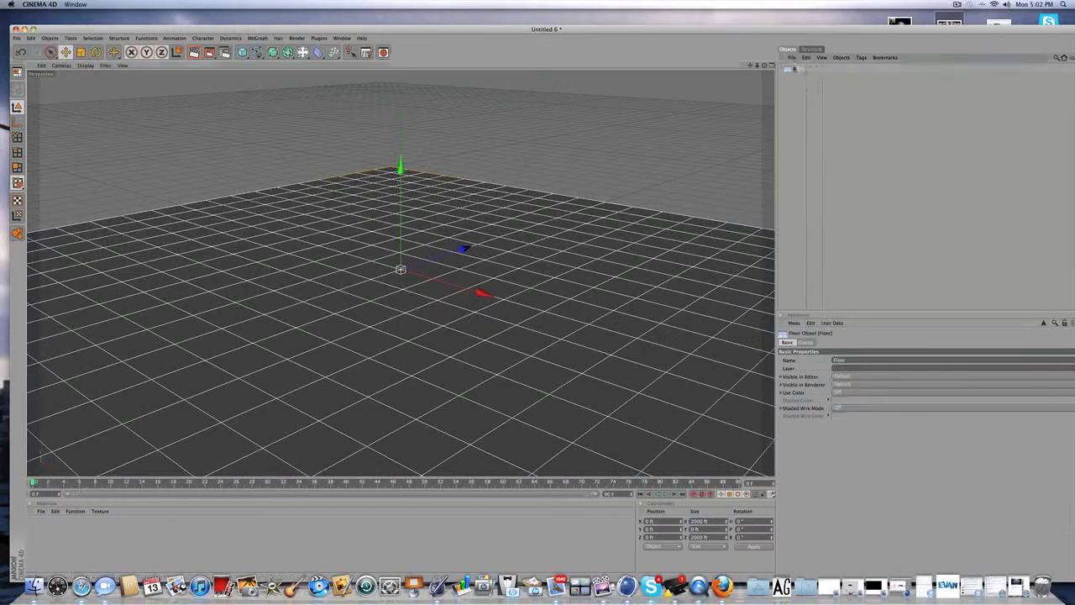
Give the floor a MoGraph Rigid Body tag
{"action": "right_click", "coordinate": [793, 68]}
{"action": "left_click", "coordinate": [787, 71]}
{"action": "right_click", "coordinate": [792, 69]}
{"action": "mouse_move", "coordinate": [830, 84]}
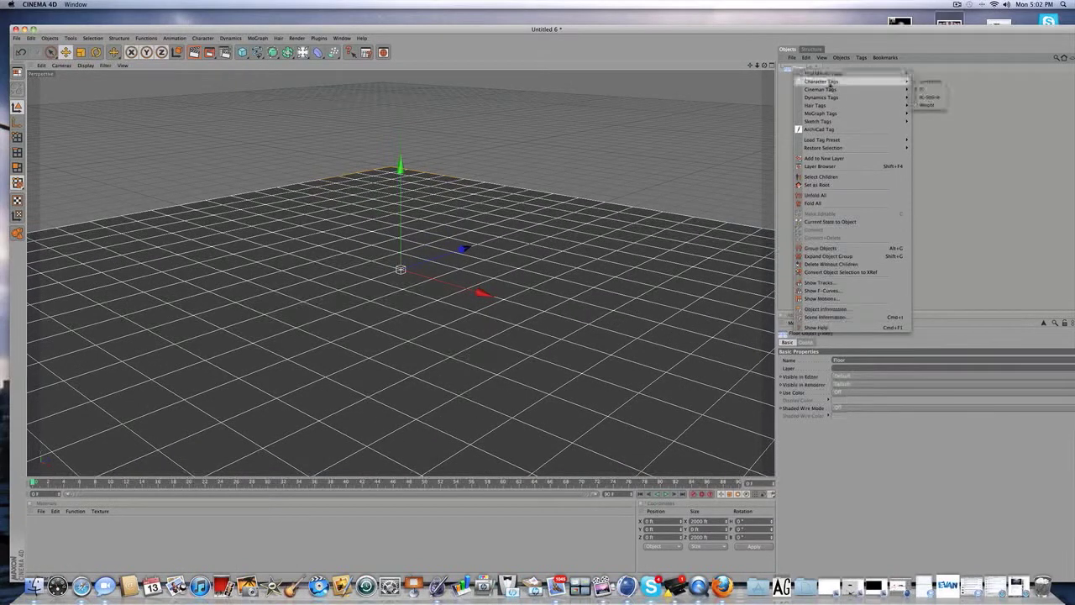
{"action": "mouse_move", "coordinate": [877, 112]}
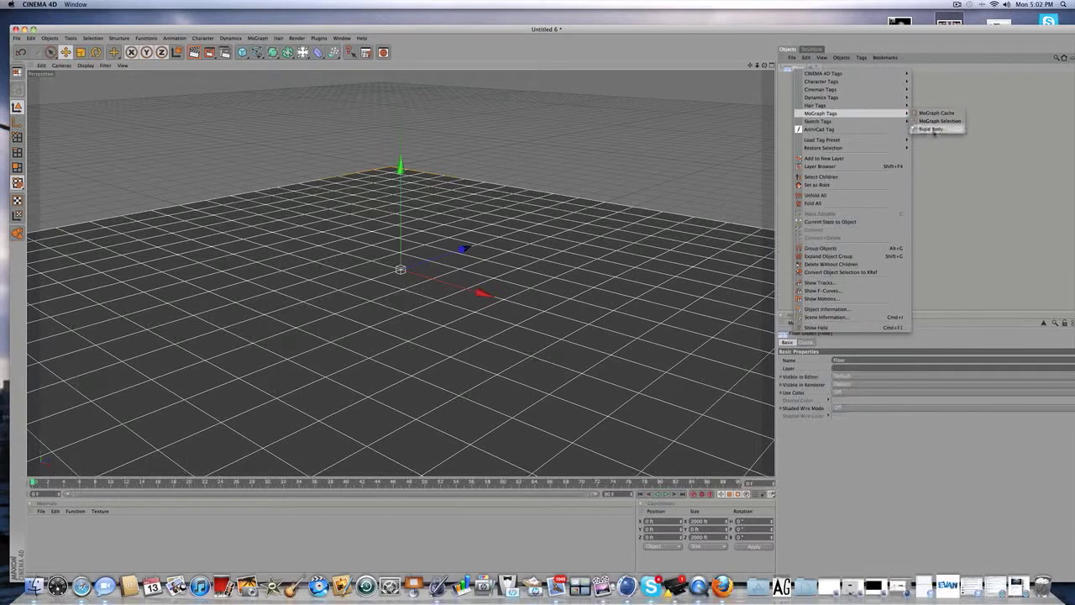
{"action": "left_click", "coordinate": [932, 129]}
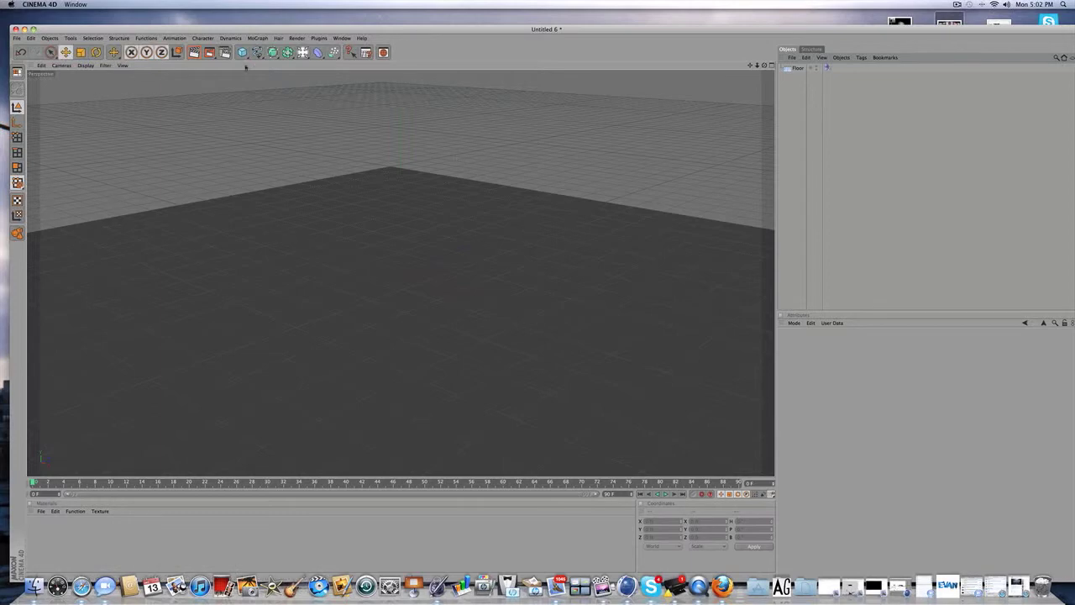
{"action": "left_click", "coordinate": [302, 52]}
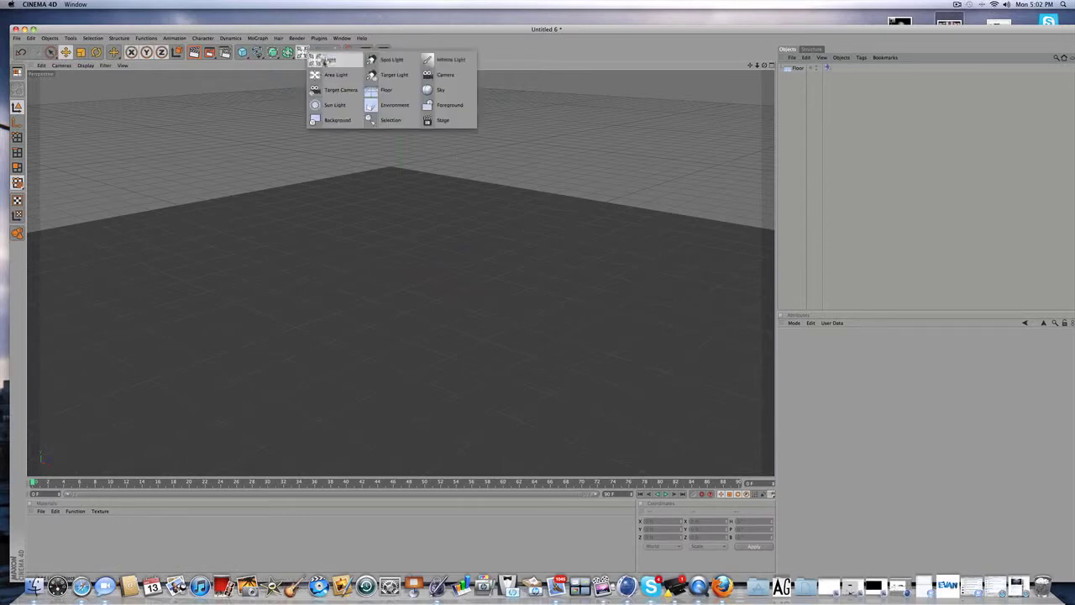
{"action": "left_click", "coordinate": [371, 89]}
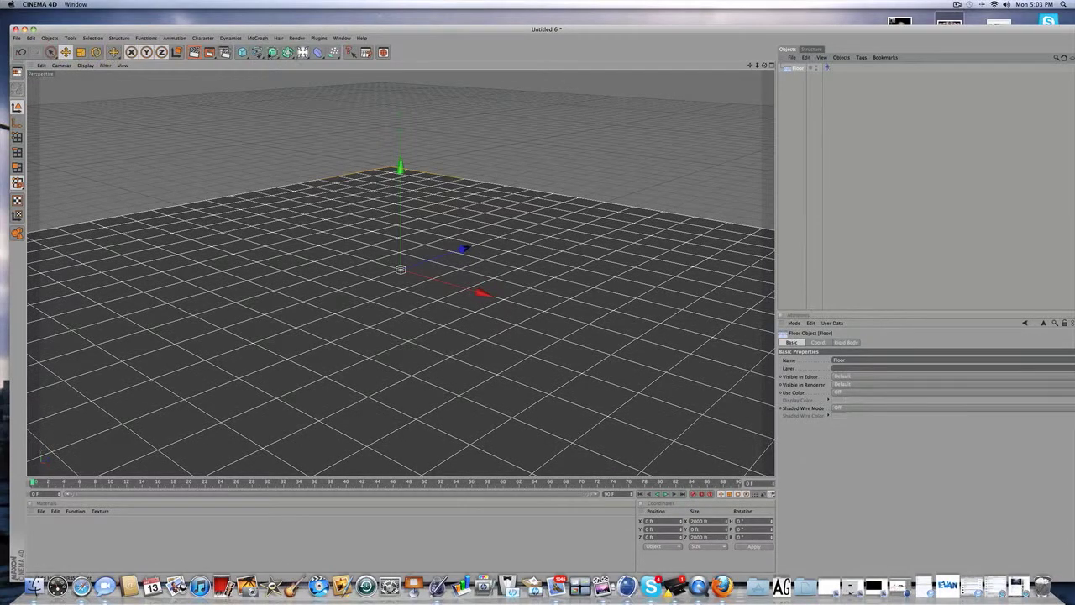
Switch to Finder, preview the movie Fixed c4d.mov from the C4d folder, and close the movie and the folder window
{"action": "left_click", "coordinate": [34, 585]}
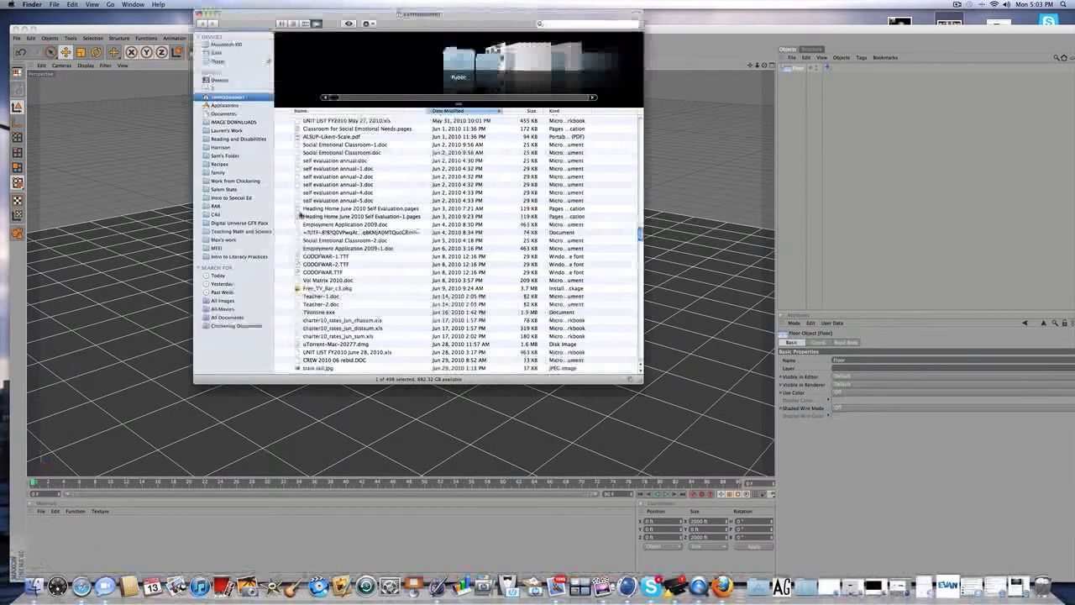
{"action": "left_click", "coordinate": [216, 214]}
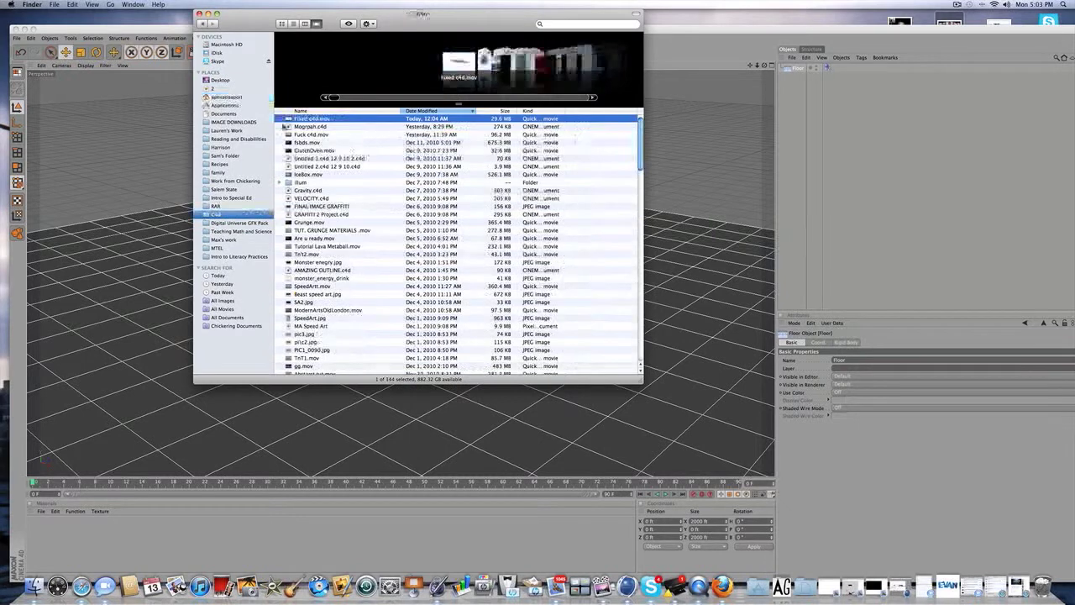
{"action": "double_click", "coordinate": [292, 122]}
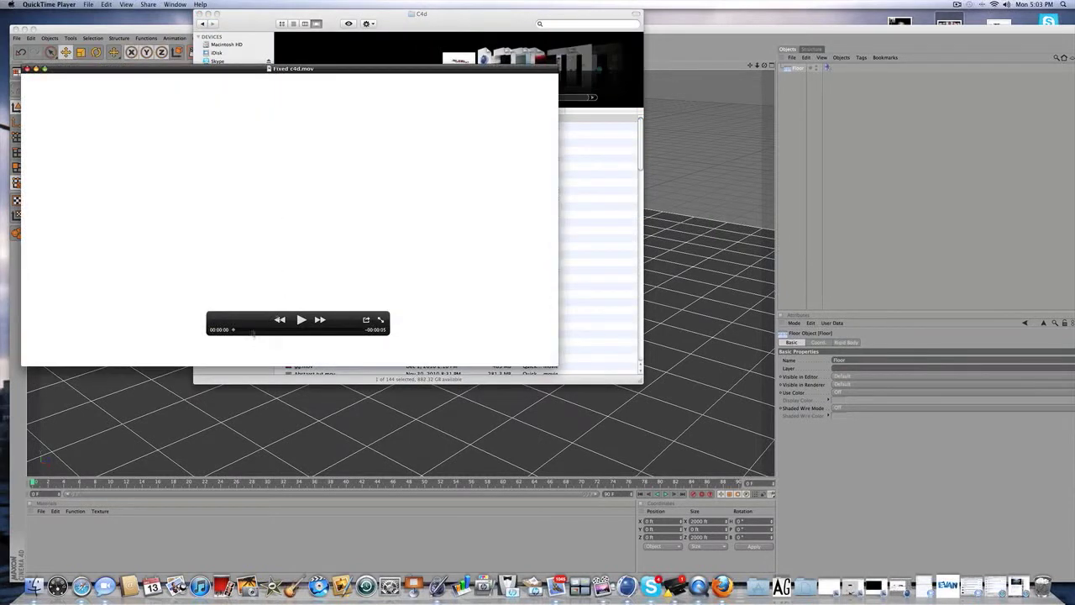
{"action": "mouse_move", "coordinate": [234, 329]}
{"action": "left_mouse_down"}
{"action": "mouse_move", "coordinate": [361, 328]}
{"action": "mouse_move", "coordinate": [235, 329]}
{"action": "left_mouse_up"}
{"action": "left_click", "coordinate": [26, 68]}
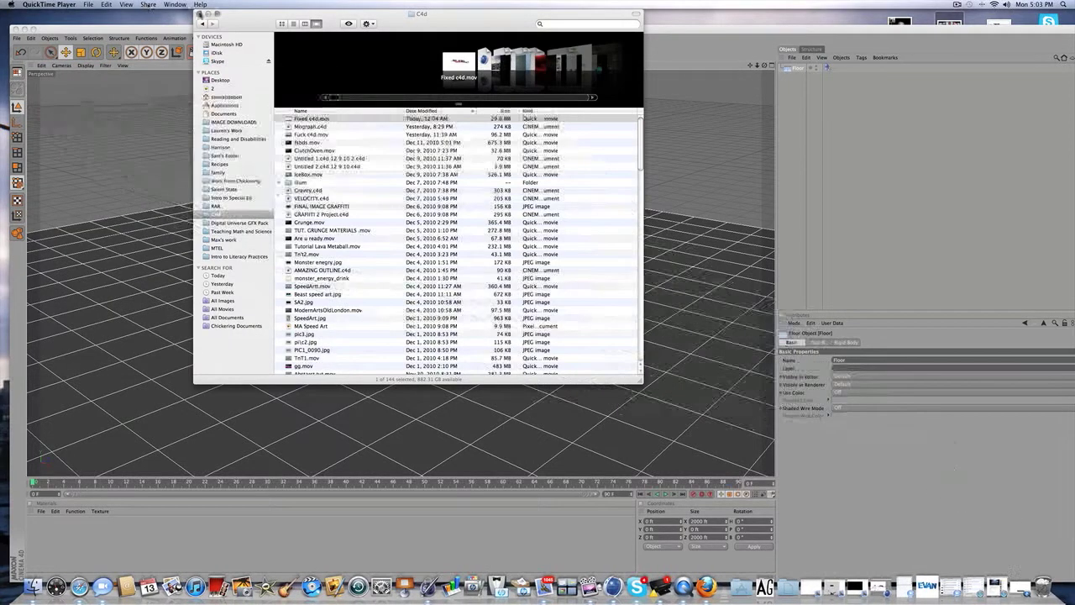
{"action": "left_click", "coordinate": [199, 14]}
Add a Background object to the scene
{"action": "left_click", "coordinate": [258, 53]}
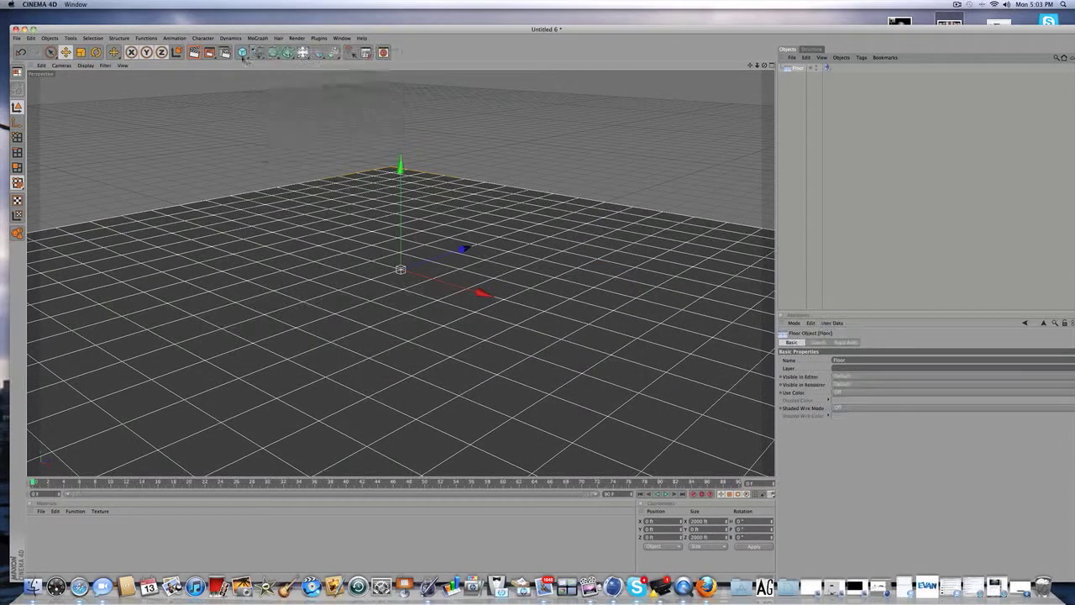
{"action": "left_click", "coordinate": [242, 55]}
{"action": "left_click", "coordinate": [318, 53]}
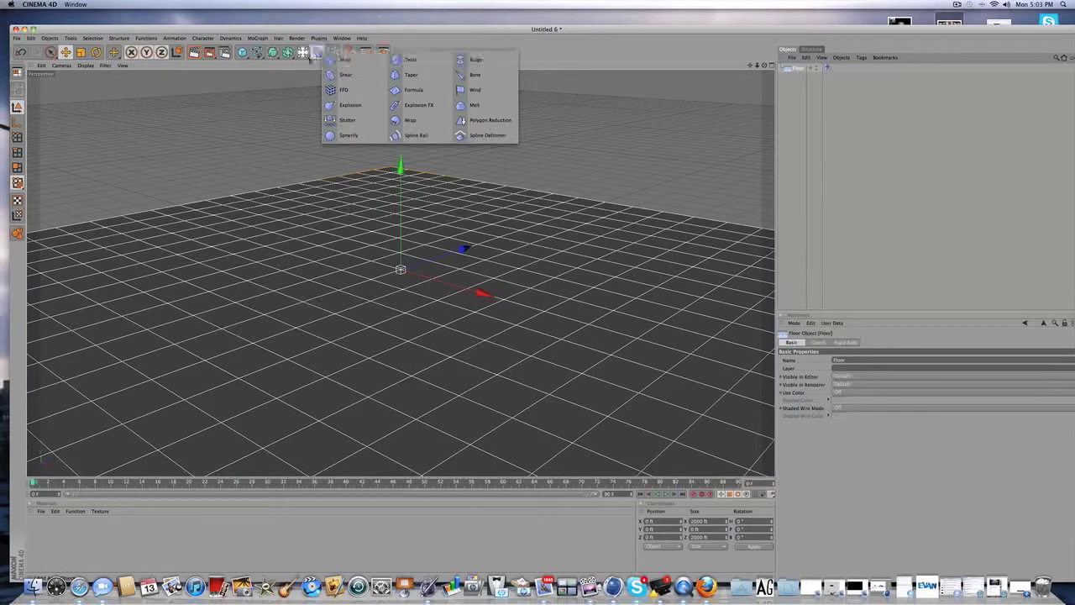
{"action": "left_click", "coordinate": [301, 52]}
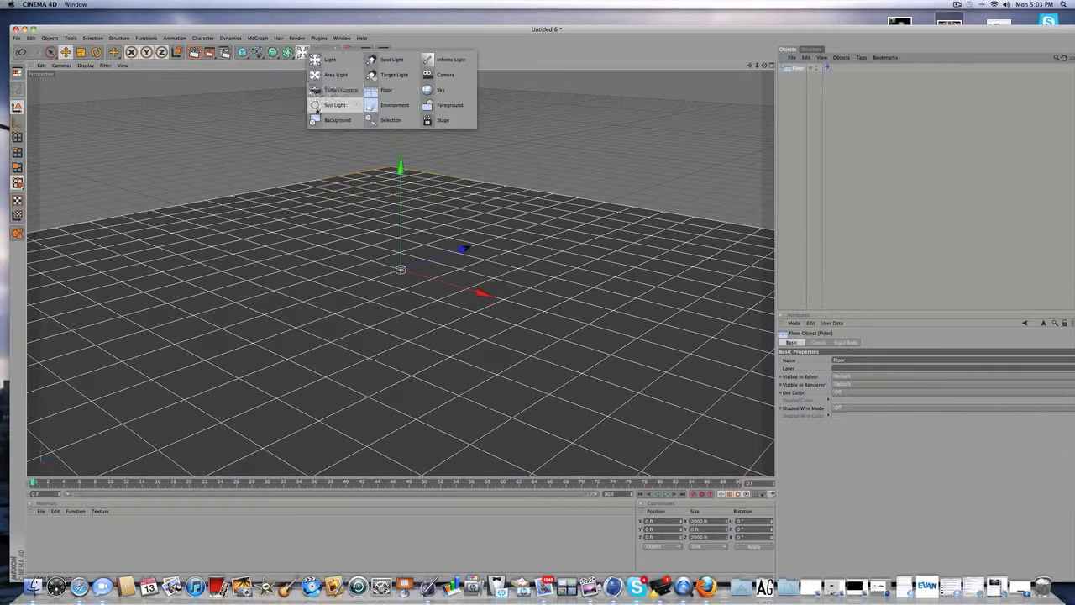
{"action": "left_click", "coordinate": [327, 120]}
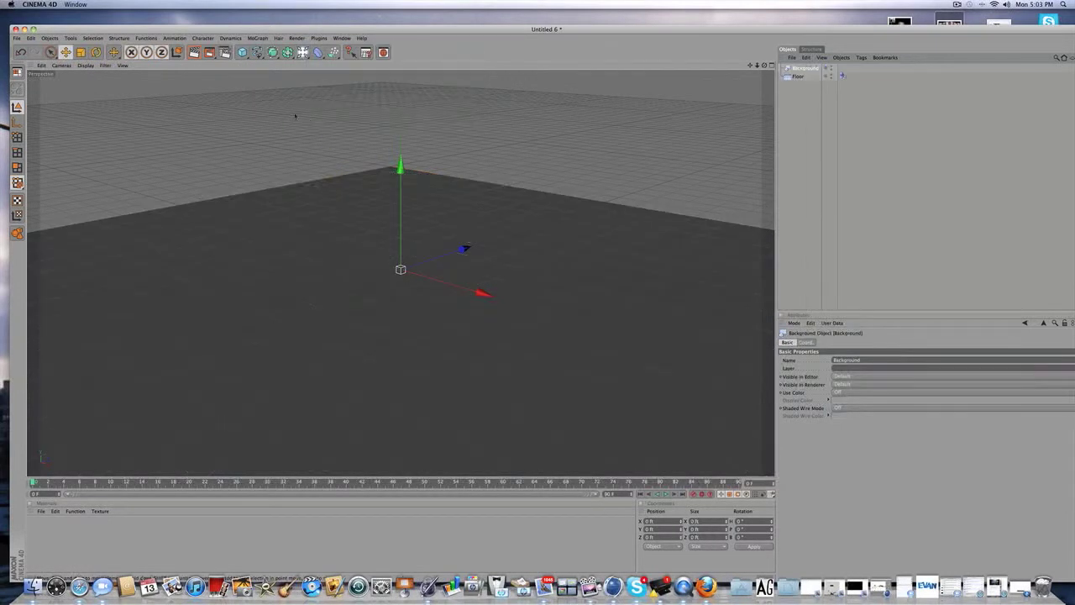
Give the floor a Compositing tag with Compositing Background enabled
{"action": "left_click", "coordinate": [794, 77]}
{"action": "right_click", "coordinate": [795, 79]}
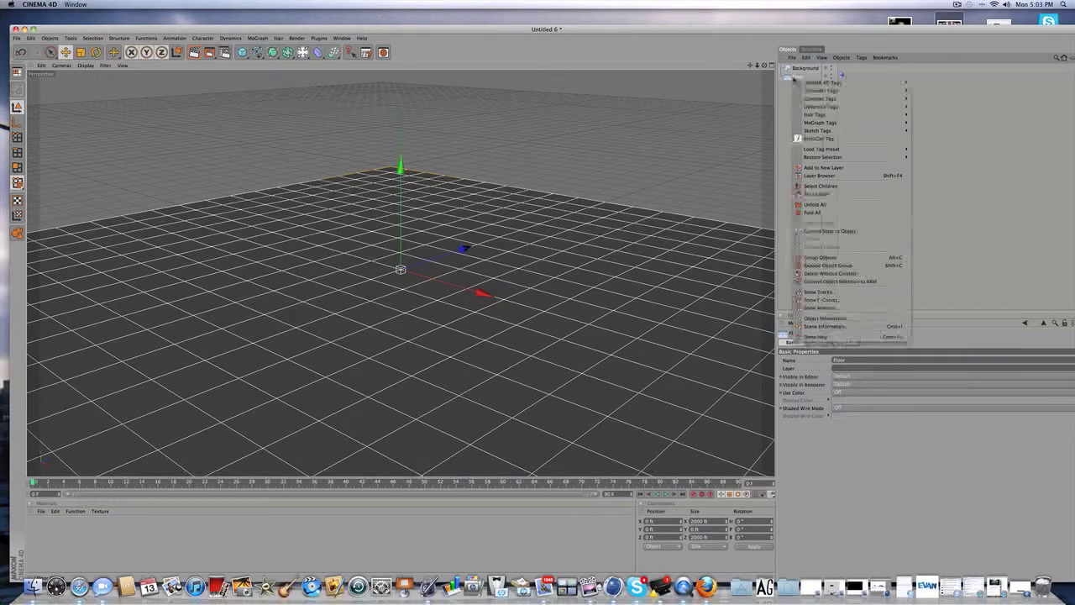
{"action": "mouse_move", "coordinate": [808, 82]}
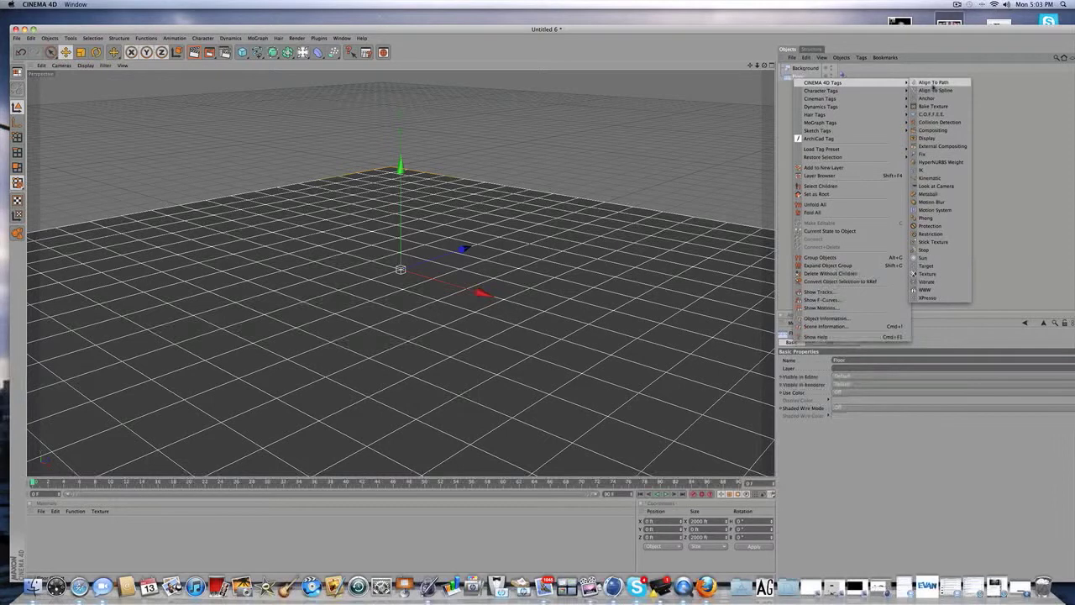
{"action": "left_click", "coordinate": [931, 130]}
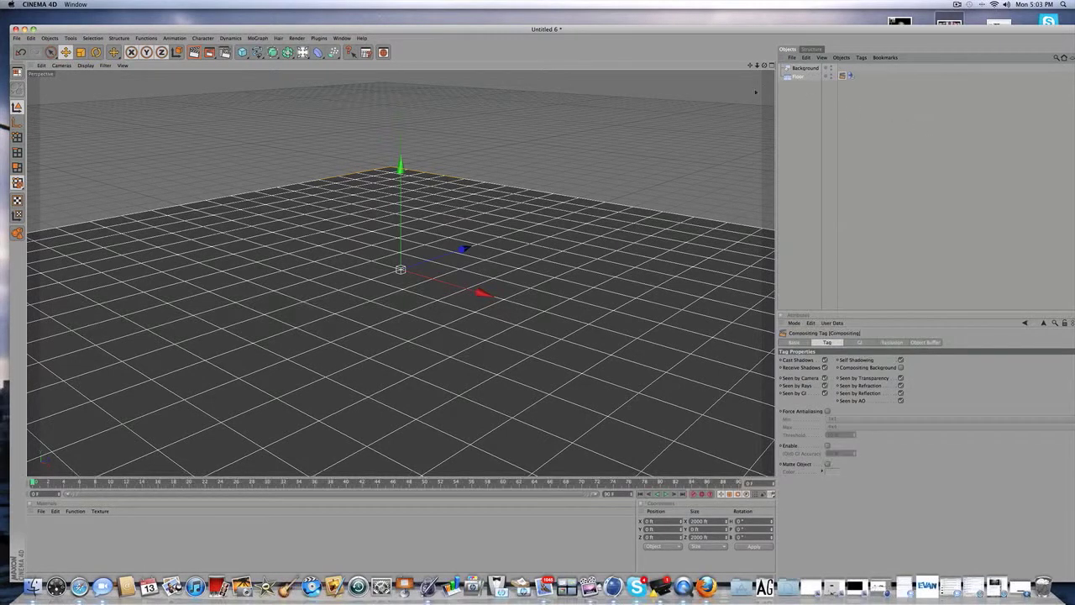
{"action": "left_click", "coordinate": [900, 368]}
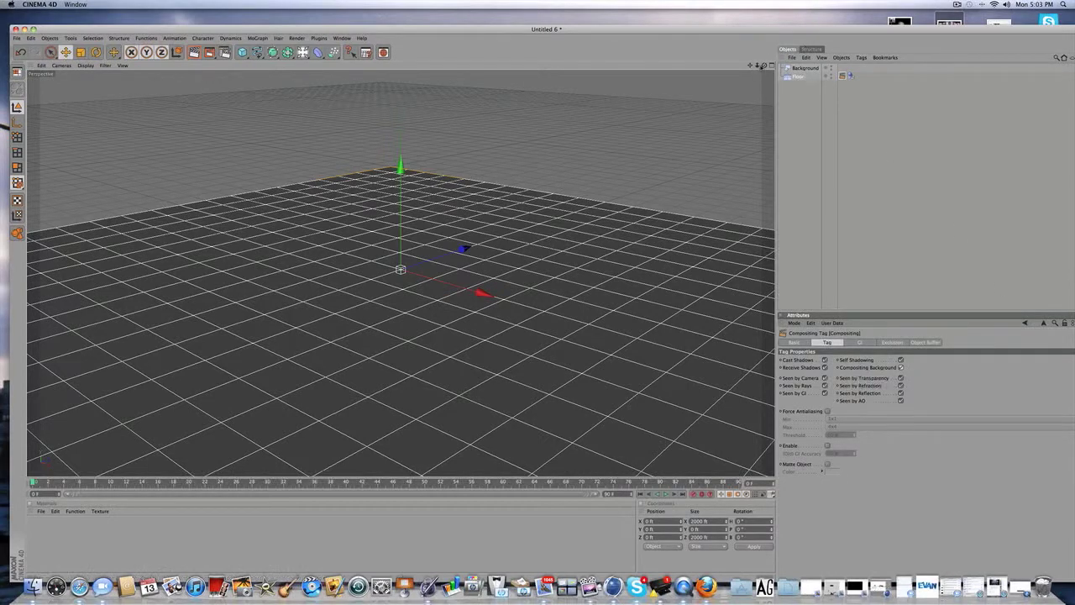
{"action": "mouse_move", "coordinate": [764, 65]}
{"action": "left_mouse_down"}
{"action": "mouse_move", "coordinate": [764, 49]}
{"action": "mouse_move", "coordinate": [764, 64]}
{"action": "left_mouse_up"}
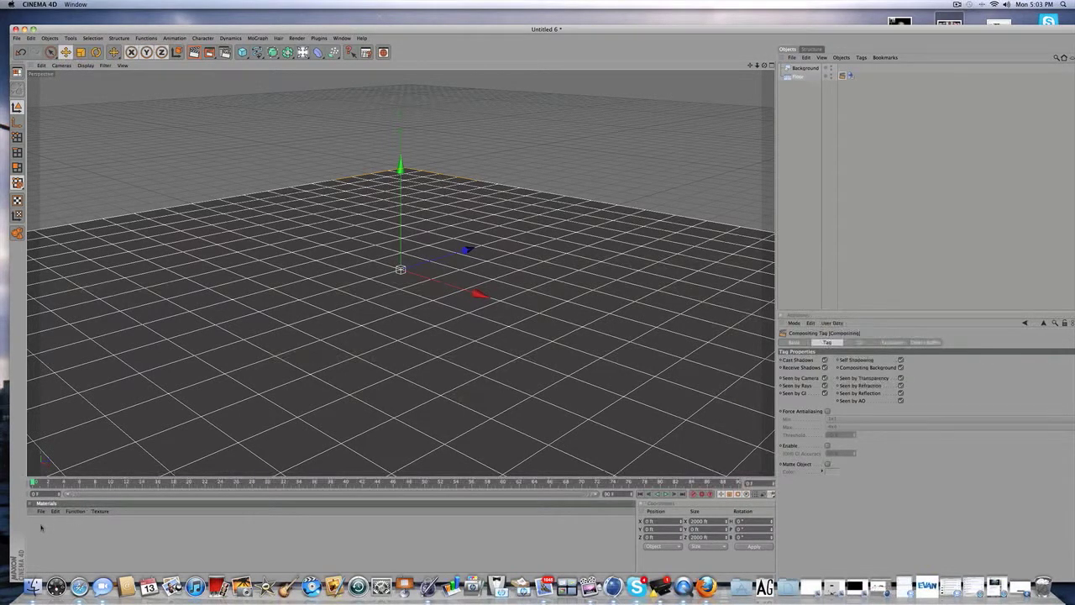
Create a new material with its Luminance channel enabled at about 54 % brightness
{"action": "left_click", "coordinate": [41, 527]}
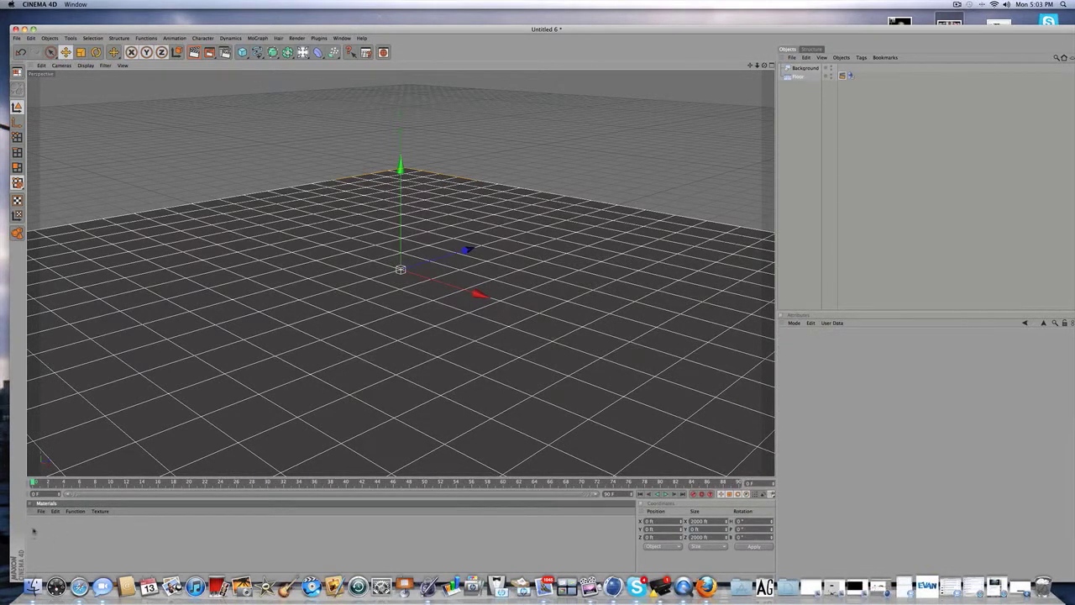
{"action": "double_click", "coordinate": [33, 529]}
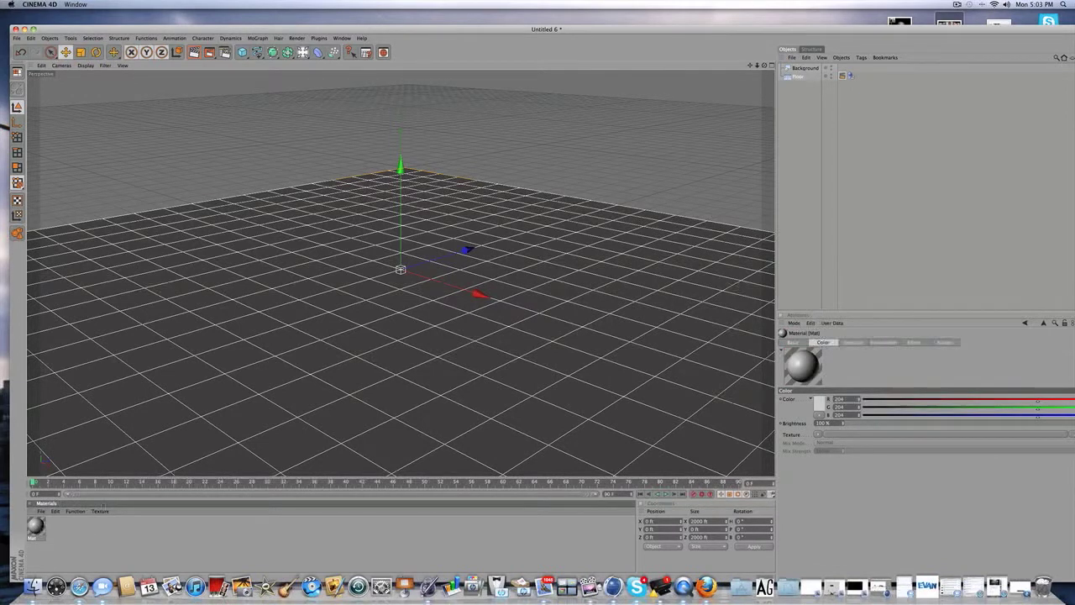
{"action": "double_click", "coordinate": [34, 525]}
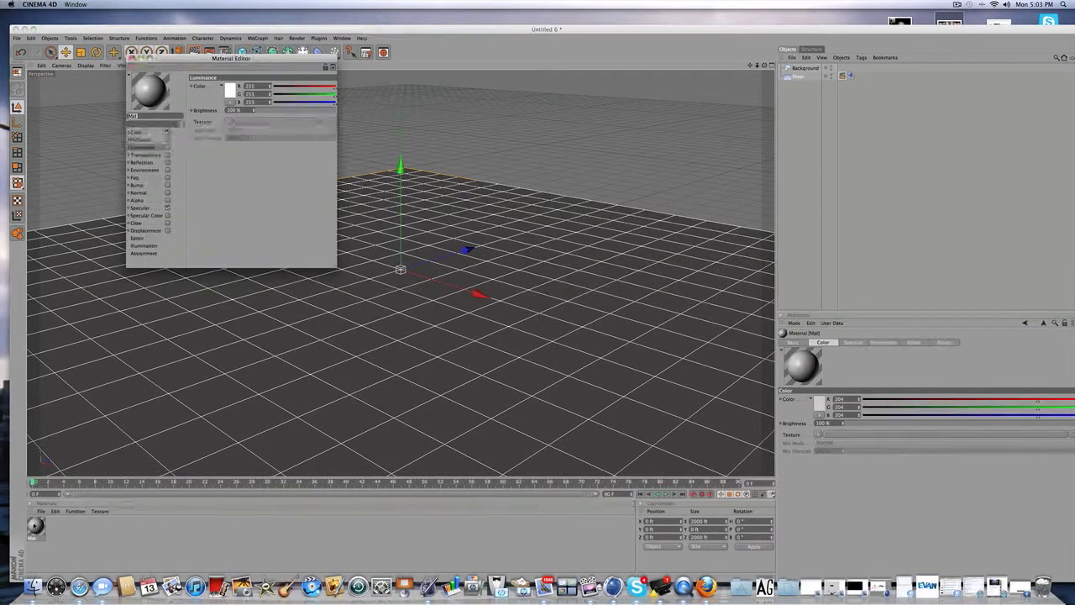
{"action": "left_click", "coordinate": [156, 162]}
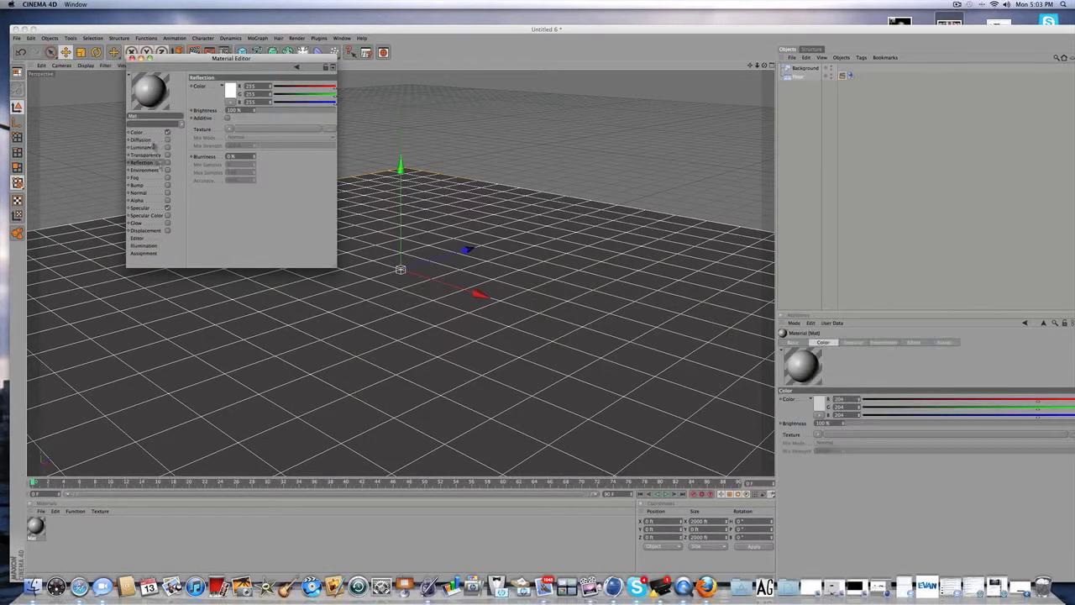
{"action": "left_click", "coordinate": [153, 146]}
{"action": "left_click", "coordinate": [150, 155]}
{"action": "left_click", "coordinate": [156, 148]}
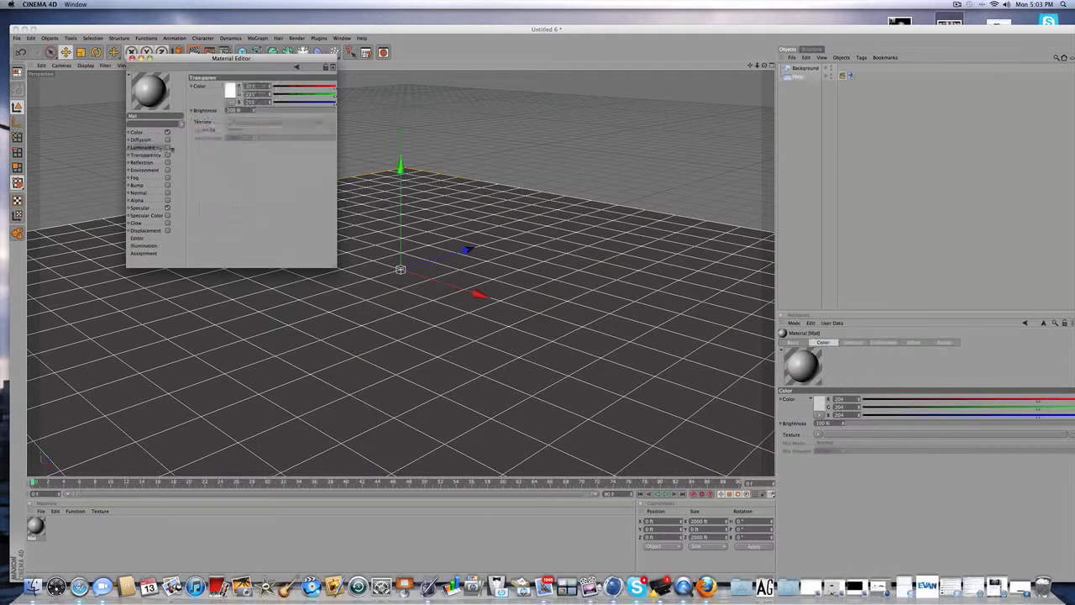
{"action": "left_click", "coordinate": [168, 147]}
{"action": "mouse_move", "coordinate": [304, 110]}
{"action": "left_mouse_down"}
{"action": "mouse_move", "coordinate": [274, 110]}
{"action": "mouse_move", "coordinate": [310, 110]}
{"action": "left_mouse_up"}
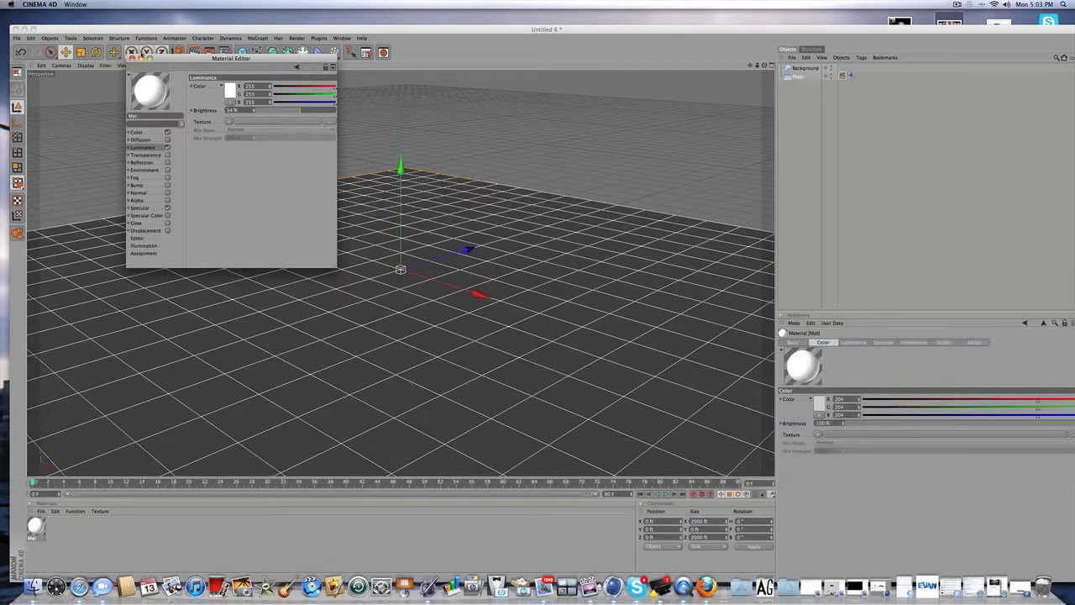
{"action": "left_click", "coordinate": [131, 58]}
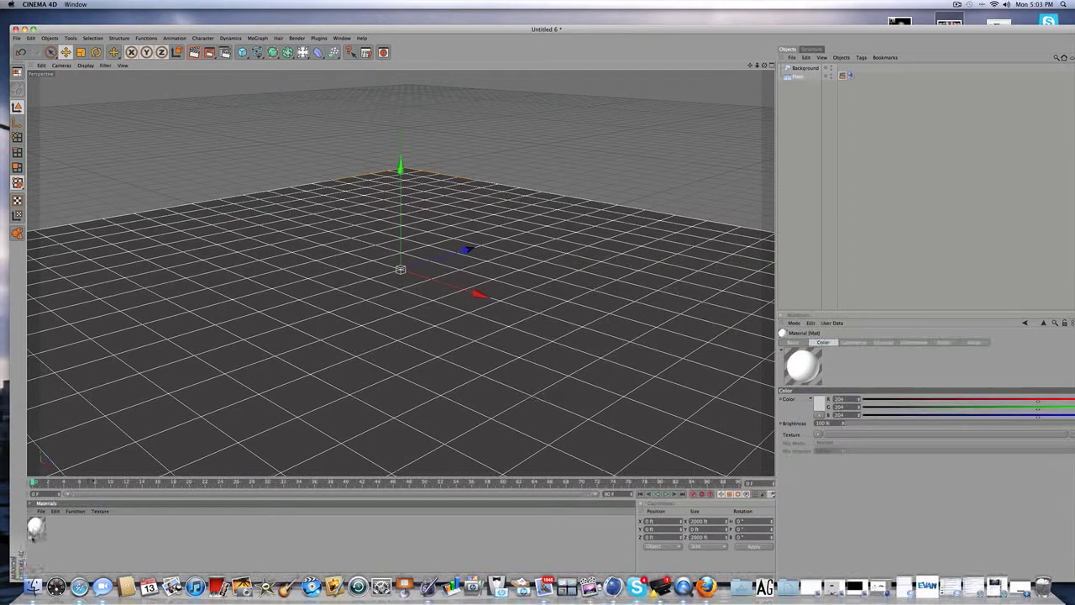
Apply the white luminous material to both the Floor and the Background objects
{"action": "left_click_drag", "start_coordinate": [797, 59], "coordinate": [798, 78]}
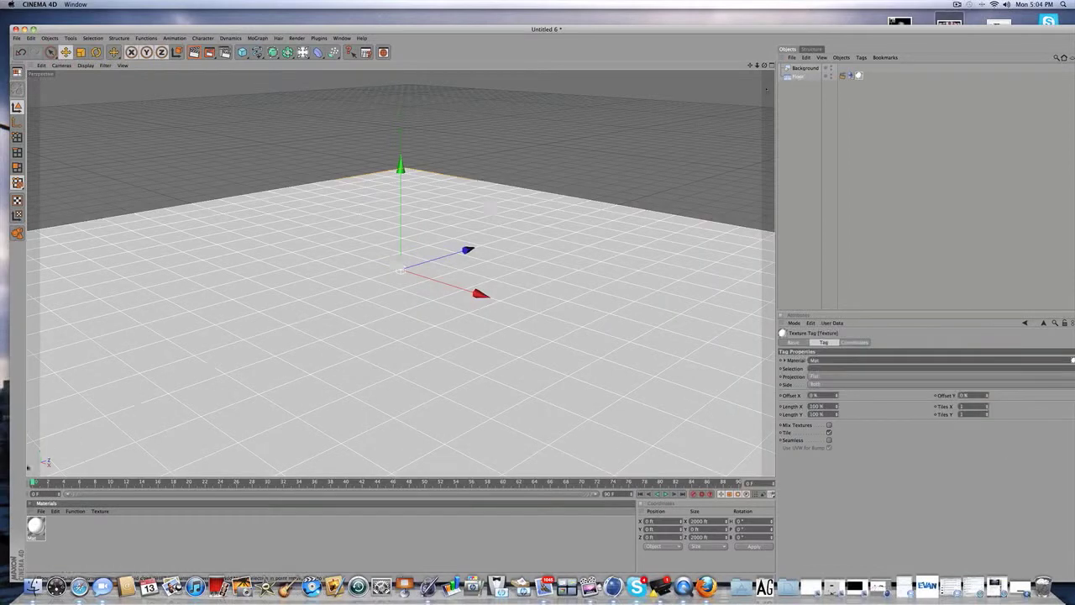
{"action": "left_click_drag", "start_coordinate": [36, 525], "coordinate": [804, 71]}
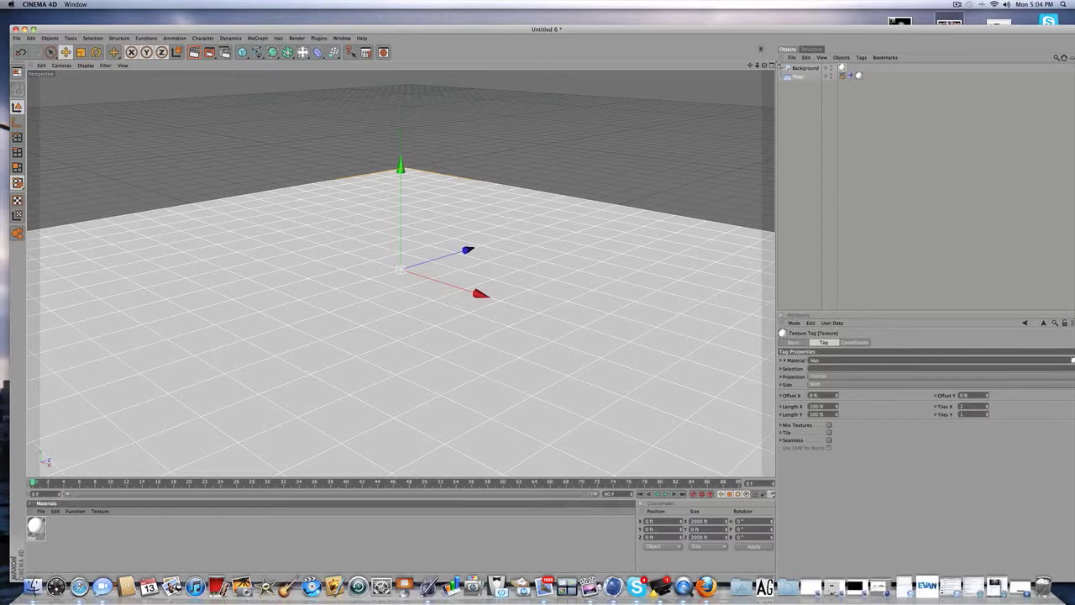
{"action": "left_click_drag", "start_coordinate": [760, 32], "coordinate": [751, 15]}
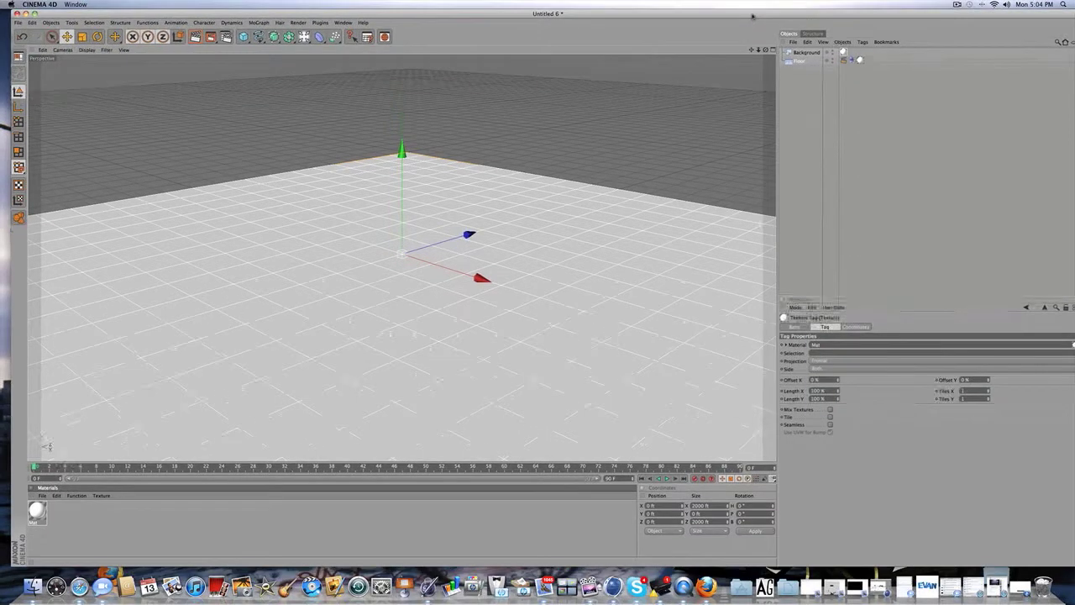
{"action": "left_click", "coordinate": [771, 50]}
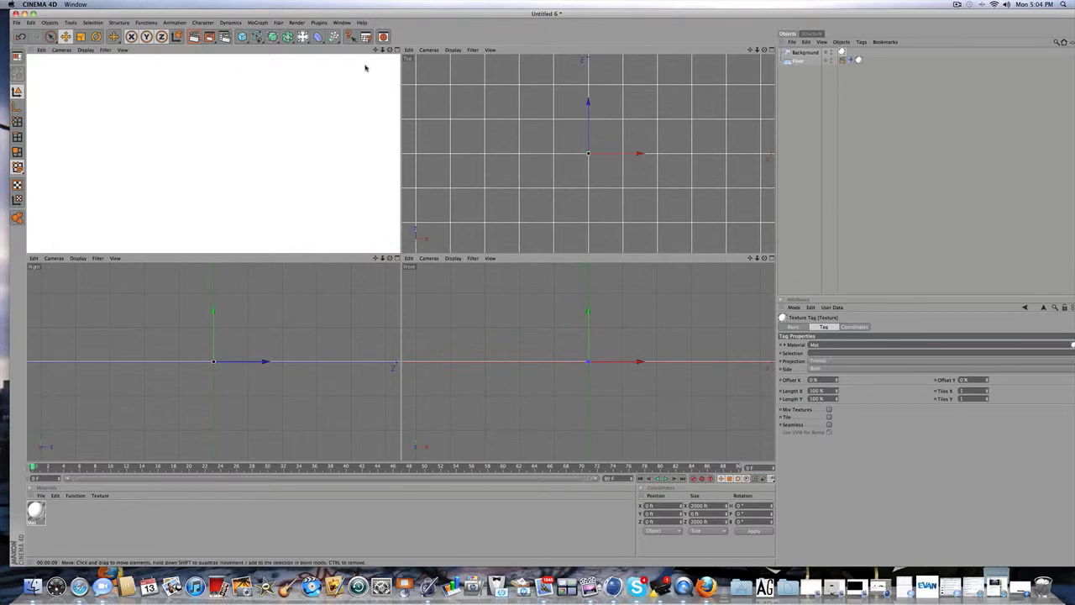
{"action": "left_click", "coordinate": [396, 49]}
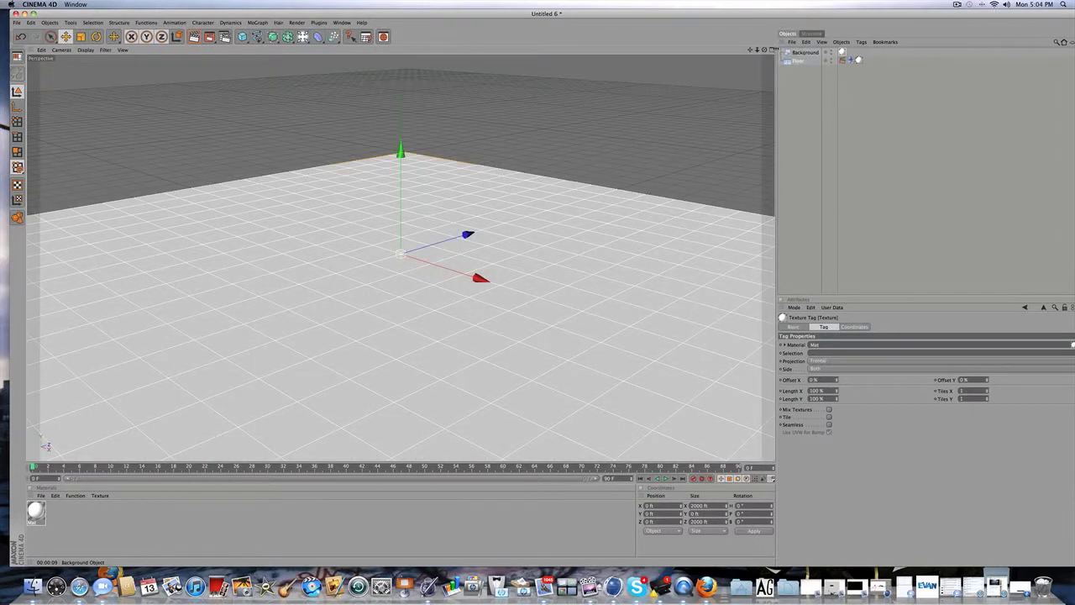
{"action": "left_click_drag", "start_coordinate": [764, 50], "coordinate": [765, 25]}
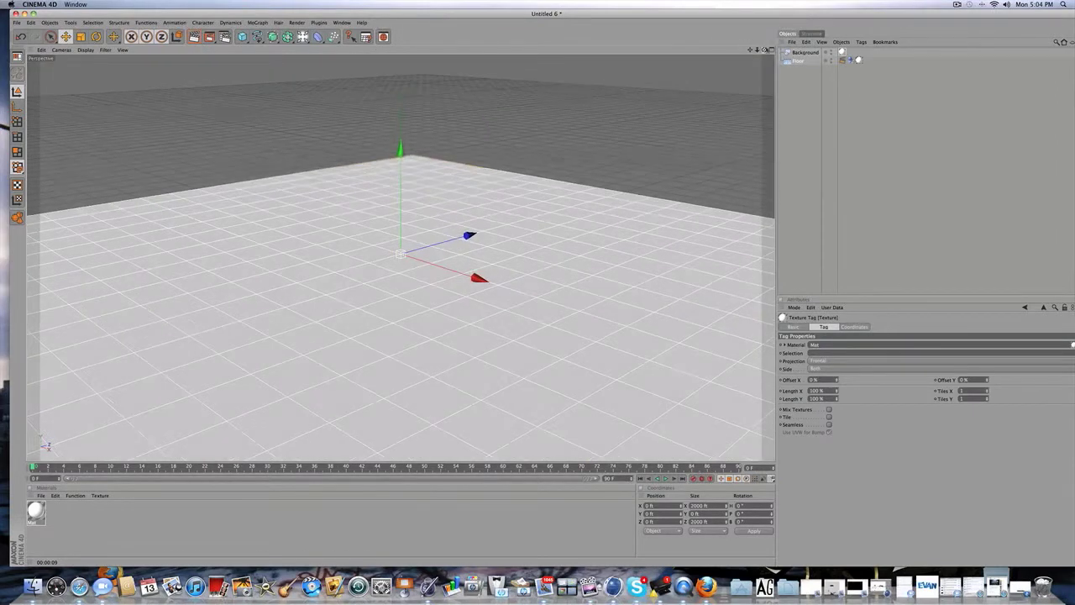
Add a Light object and raise it to about 662 ft above the floor
{"action": "left_click", "coordinate": [301, 37]}
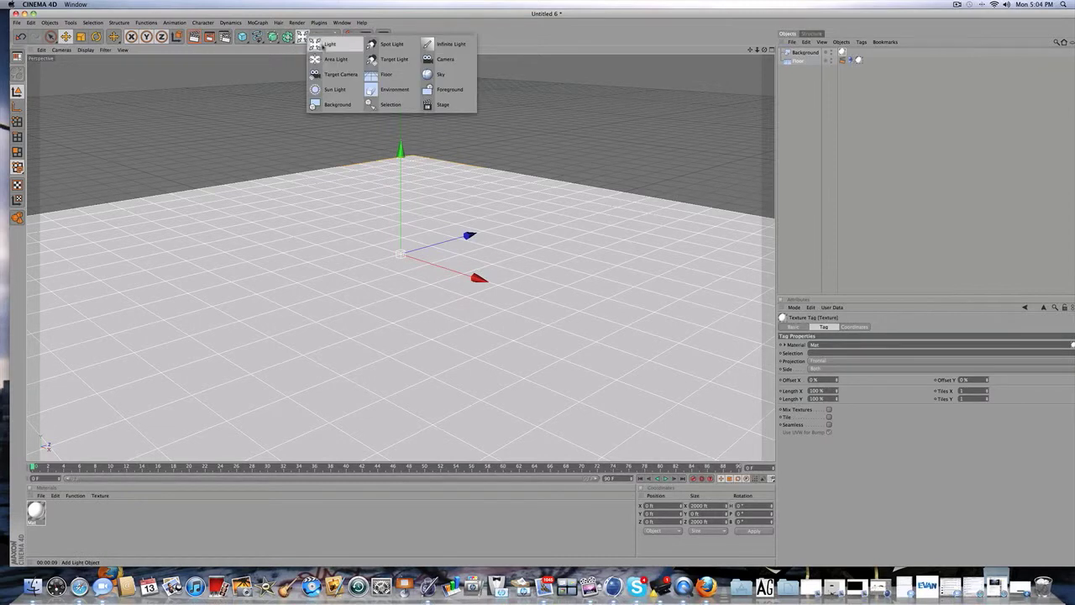
{"action": "left_click", "coordinate": [328, 45]}
{"action": "left_click_drag", "start_coordinate": [402, 178], "coordinate": [399, 162]}
{"action": "left_click_drag", "start_coordinate": [400, 69], "coordinate": [400, 60]}
{"action": "scroll", "coordinate": [513, 182], "scroll_direction": "up", "scroll_amount": 3}
{"action": "scroll", "coordinate": [514, 181], "scroll_direction": "down", "scroll_amount": 4}
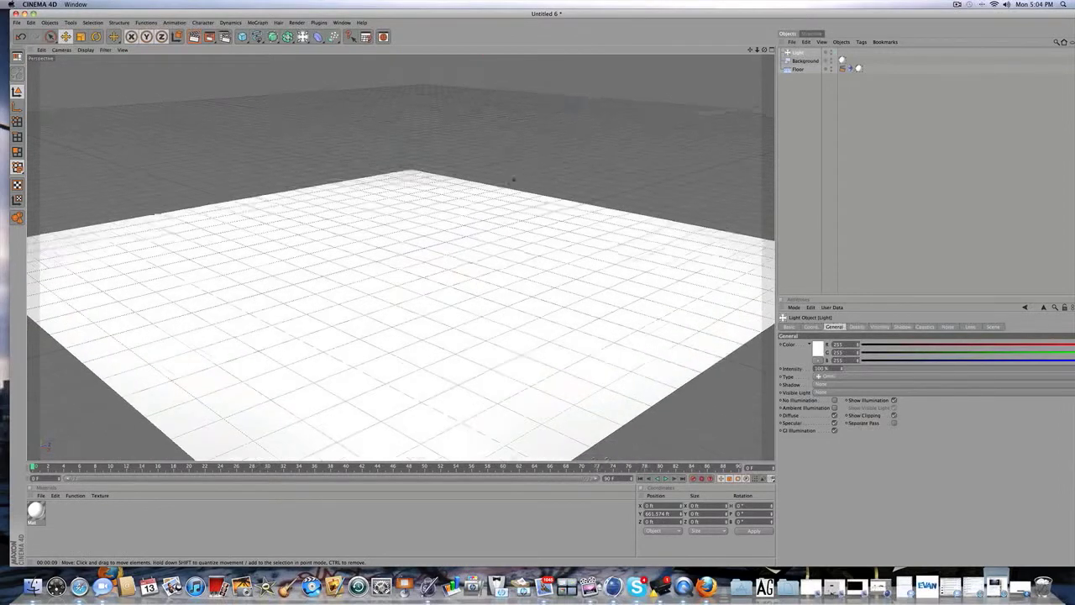
{"action": "left_click", "coordinate": [242, 37]}
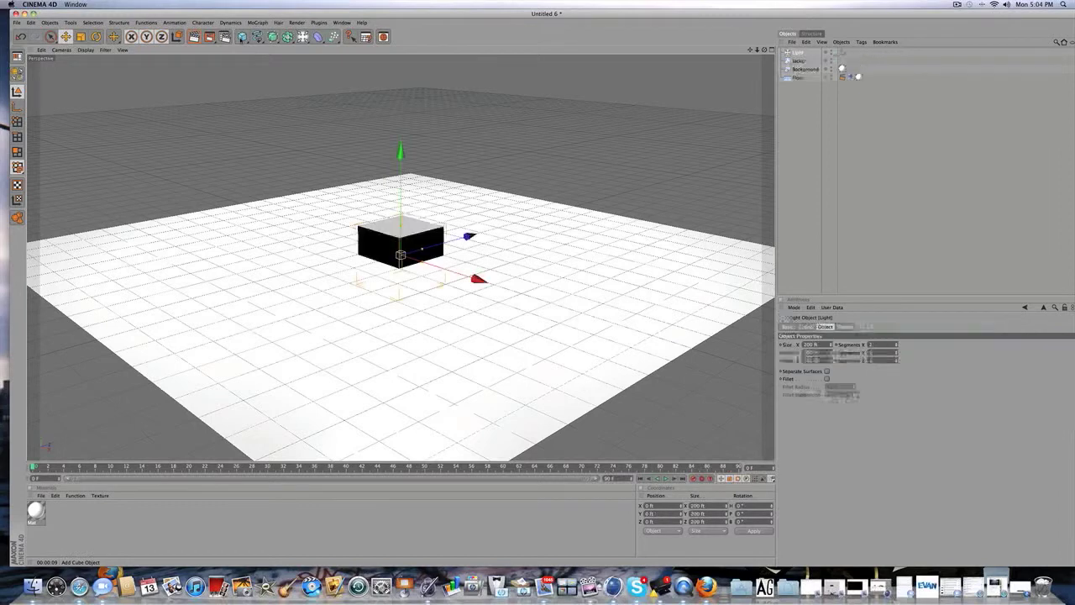
{"action": "key", "text": "super+z"}
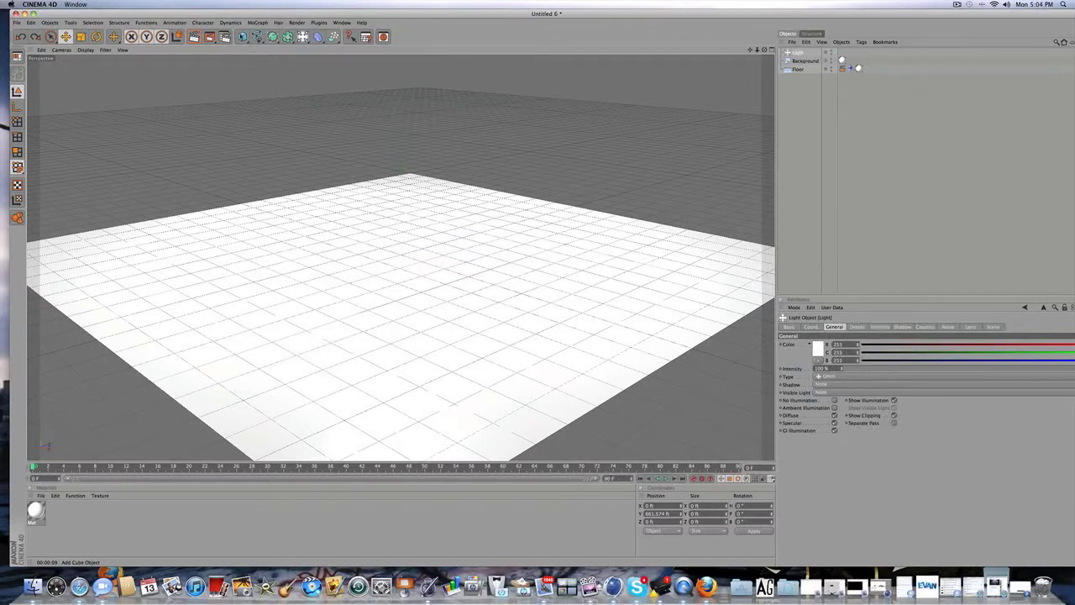
{"action": "left_click", "coordinate": [242, 37]}
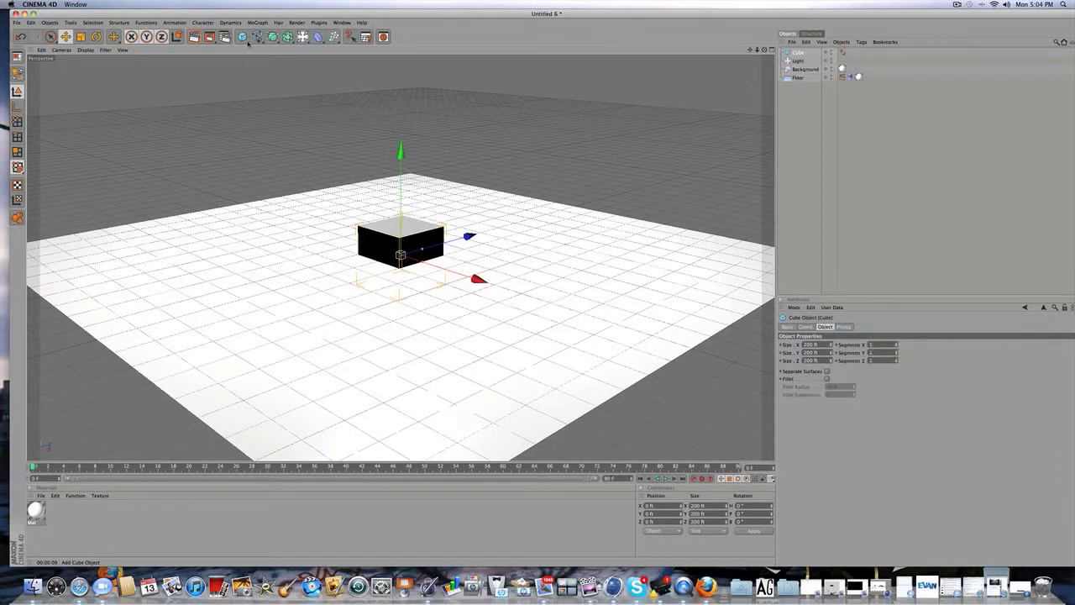
{"action": "key", "text": "super+z"}
Add a Sphere about 112 ft above the floor's centre and set its radius to 20 ft
{"action": "left_click", "coordinate": [242, 37]}
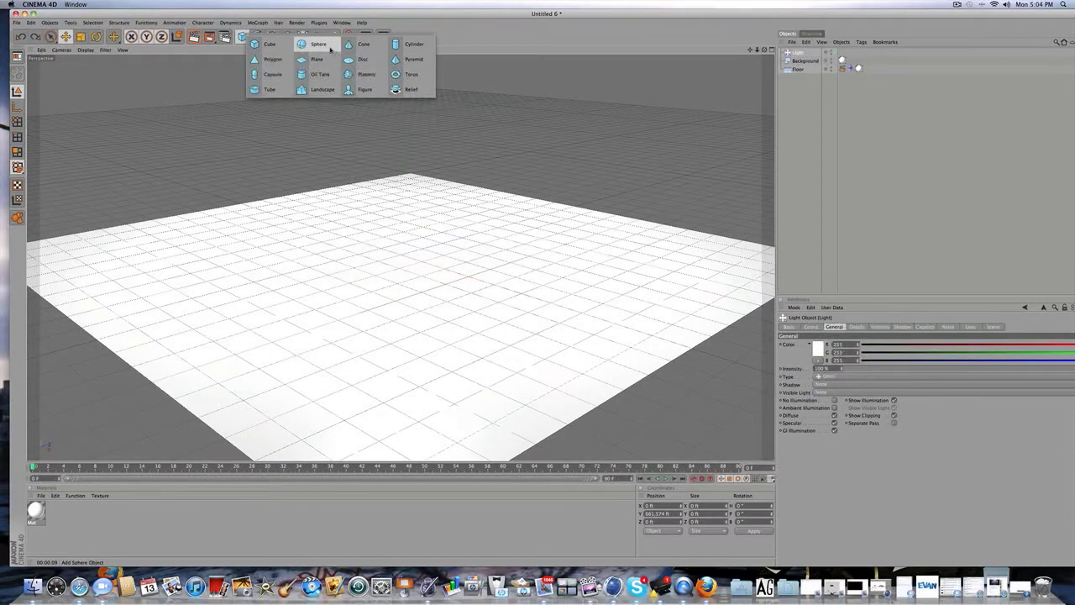
{"action": "left_click", "coordinate": [328, 47]}
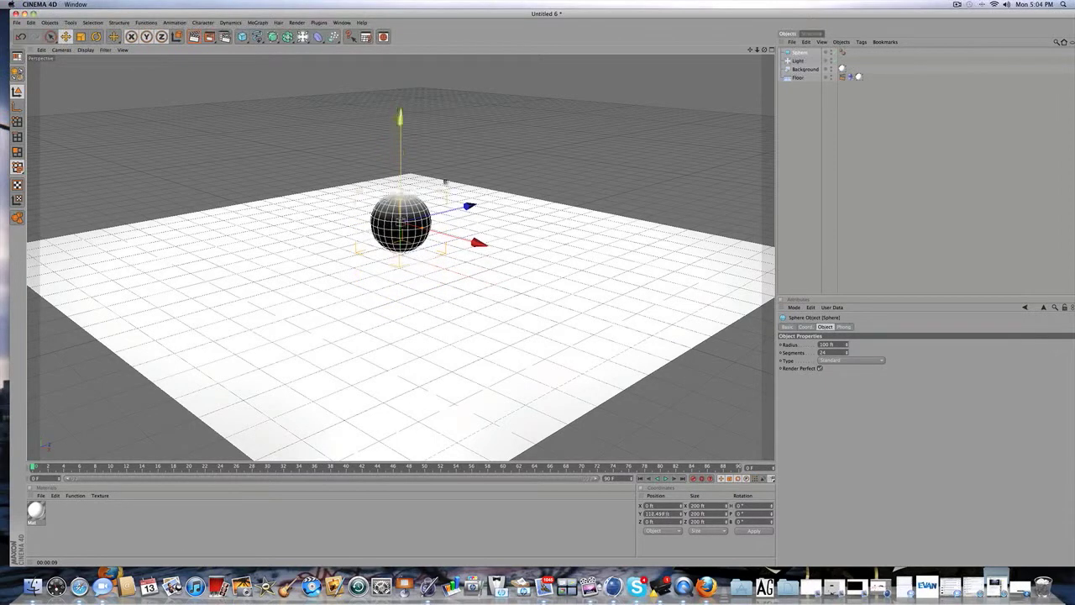
{"action": "left_click_drag", "start_coordinate": [830, 344], "coordinate": [795, 346]}
{"action": "key", "text": "BackSpace"}
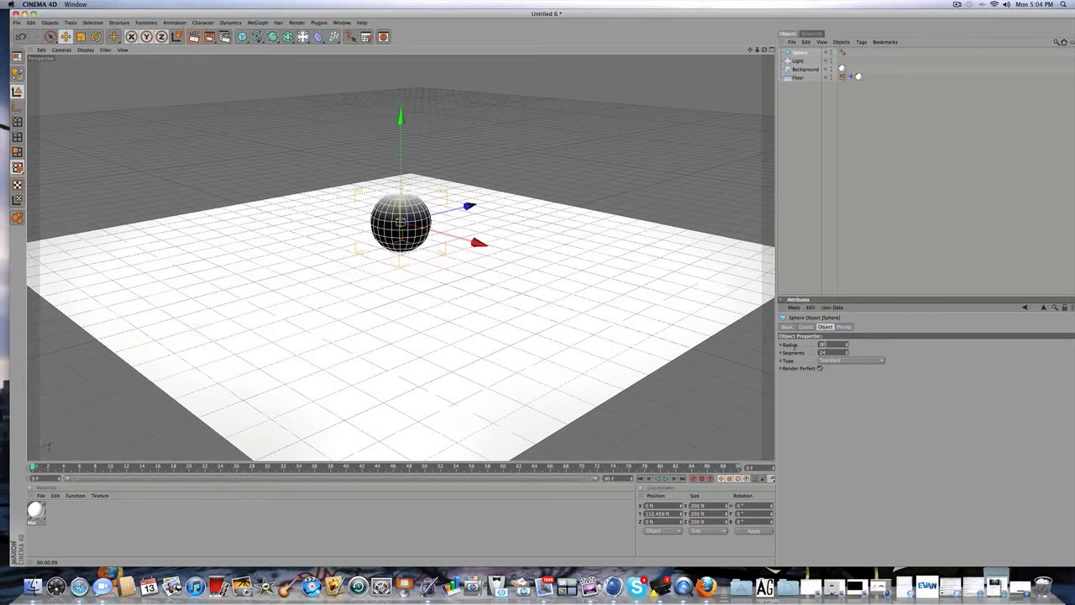
{"action": "type", "text": "20"}
{"action": "key", "text": "Tab"}
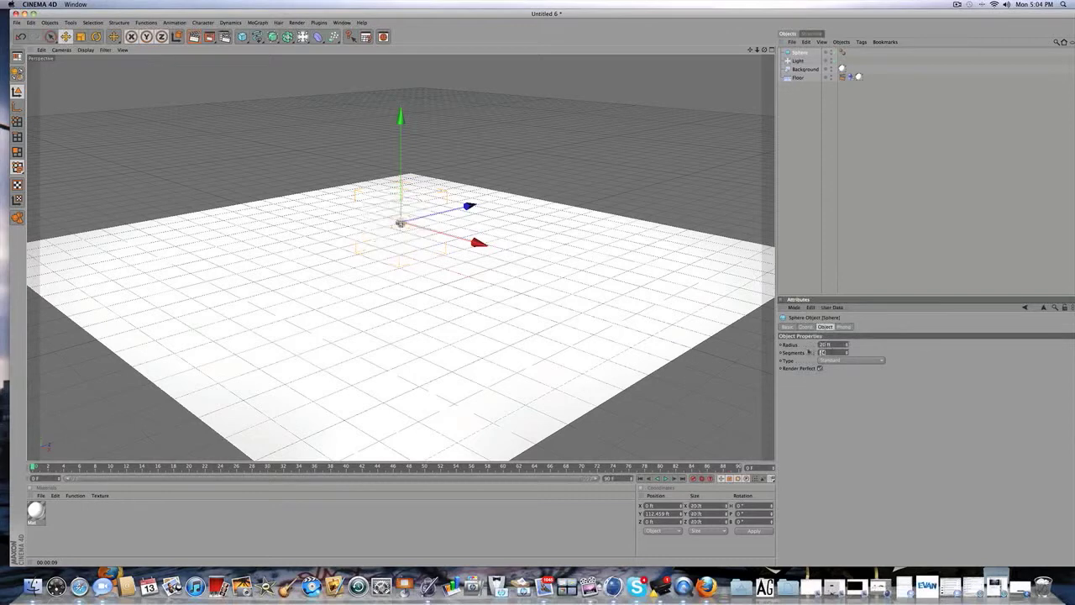
Set the sphere's segments to 50
{"action": "type", "text": "50"}
{"action": "key", "text": "Return"}
{"action": "left_click", "coordinate": [806, 136]}
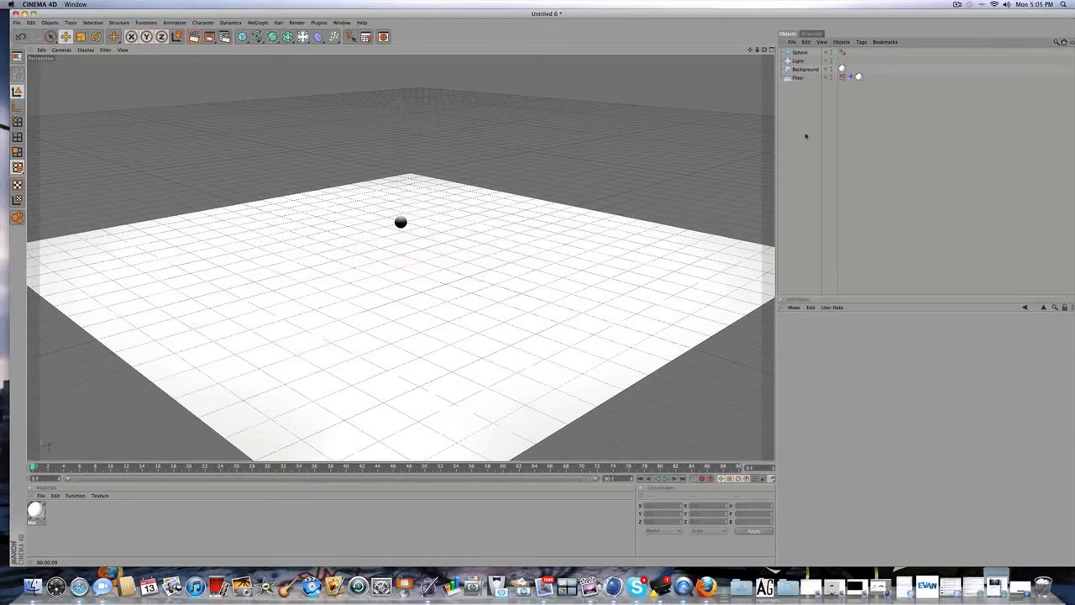
{"action": "left_click", "coordinate": [796, 53]}
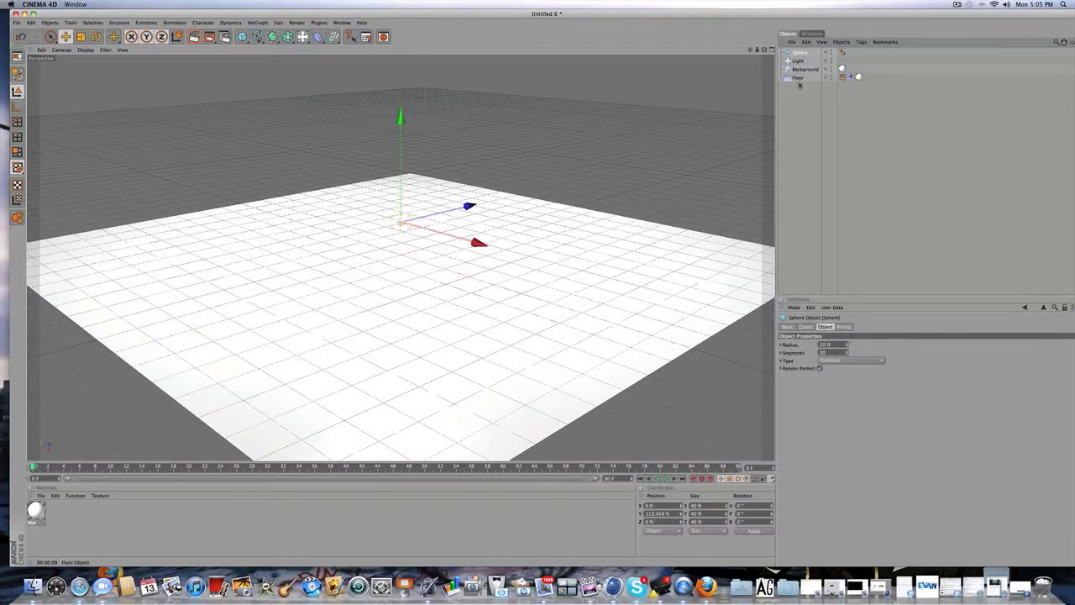
{"action": "left_click", "coordinate": [799, 84]}
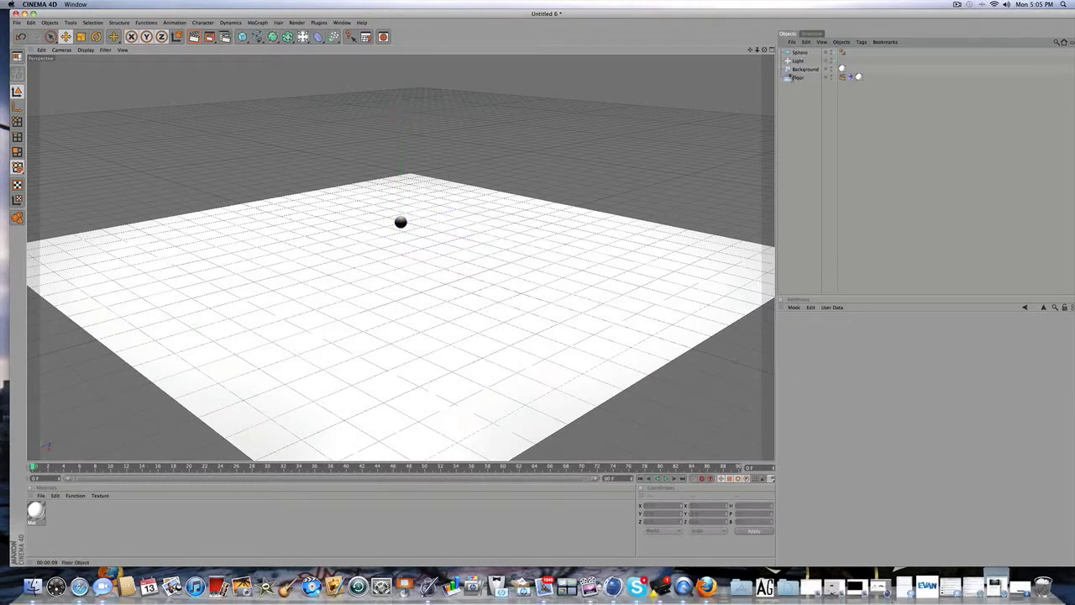
Create a new material and set its Color channel to black
{"action": "double_click", "coordinate": [63, 519]}
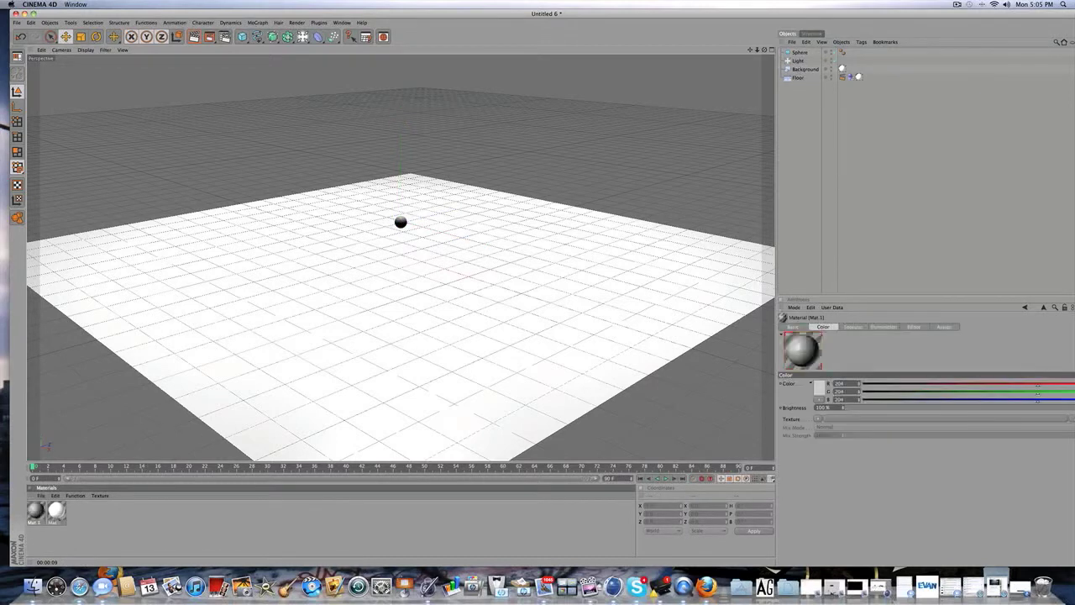
{"action": "left_click", "coordinate": [49, 530]}
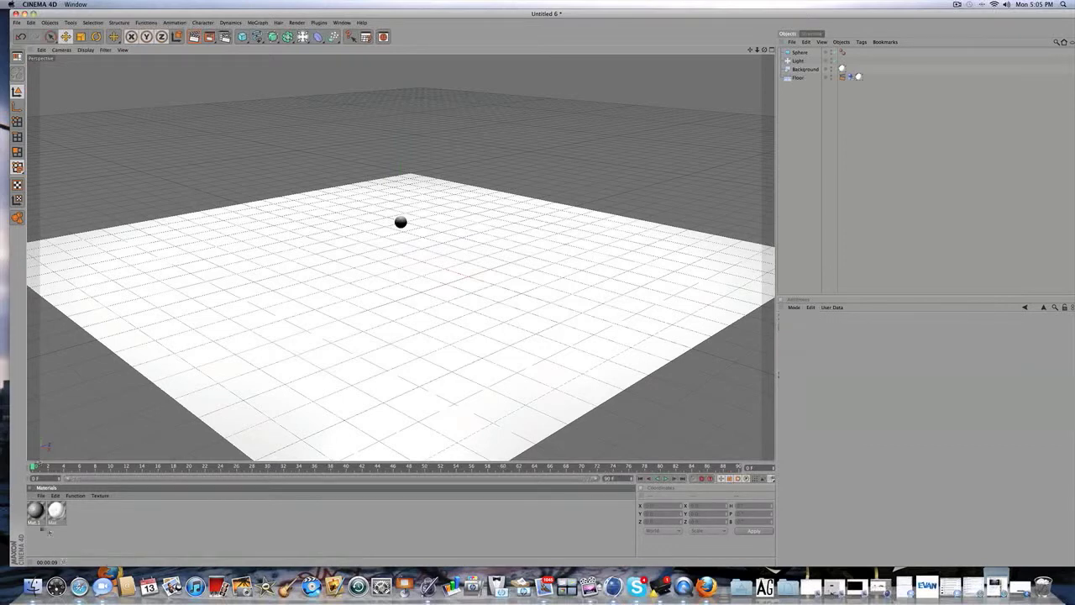
{"action": "left_click", "coordinate": [35, 511]}
{"action": "left_click", "coordinate": [45, 543]}
{"action": "left_click", "coordinate": [36, 512]}
{"action": "double_click", "coordinate": [35, 510]}
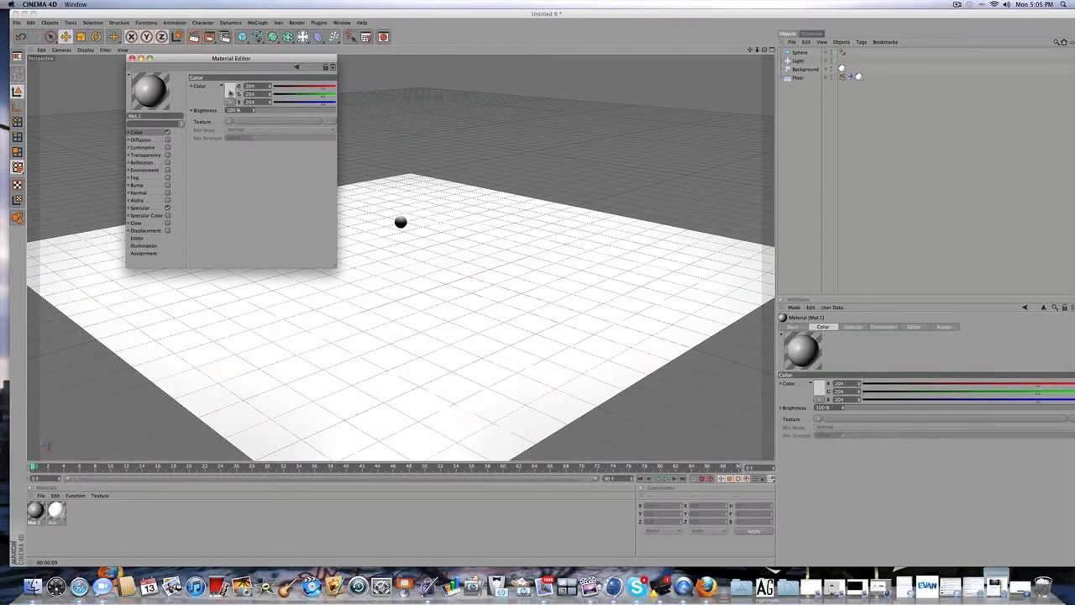
{"action": "left_click", "coordinate": [230, 92]}
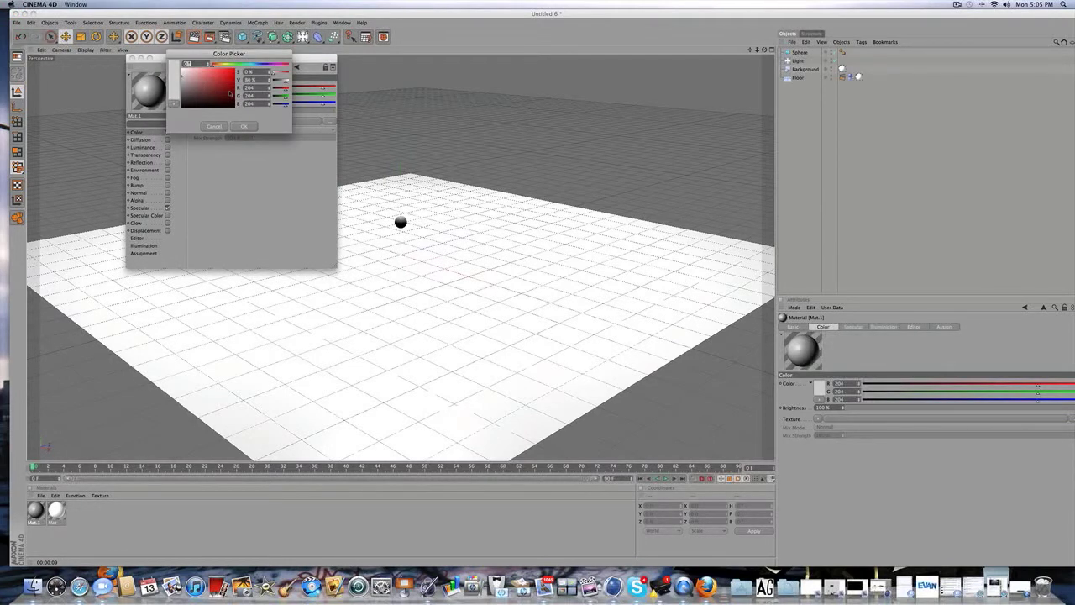
{"action": "left_click_drag", "start_coordinate": [230, 94], "coordinate": [101, 136]}
{"action": "left_click", "coordinate": [240, 127]}
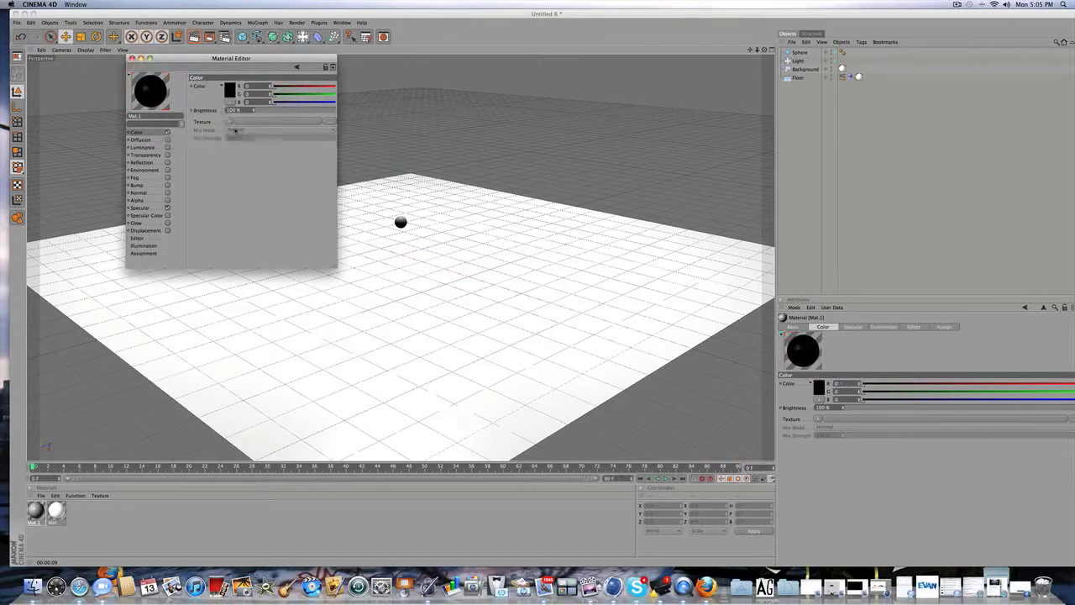
Enable the black material's Reflection channel with its brightness at 10 %
{"action": "left_click", "coordinate": [134, 156]}
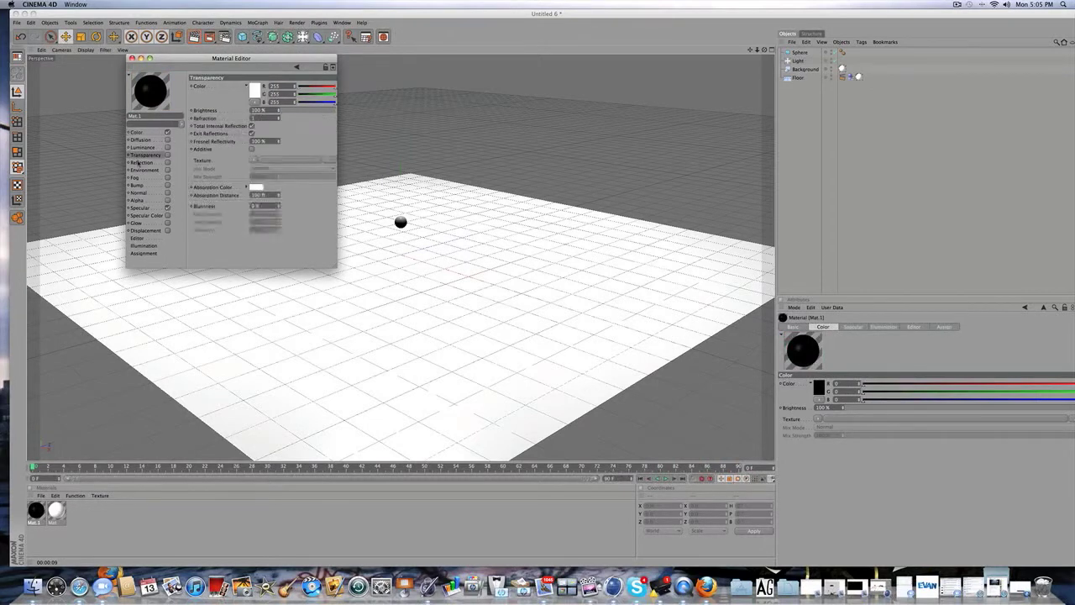
{"action": "left_click", "coordinate": [162, 163]}
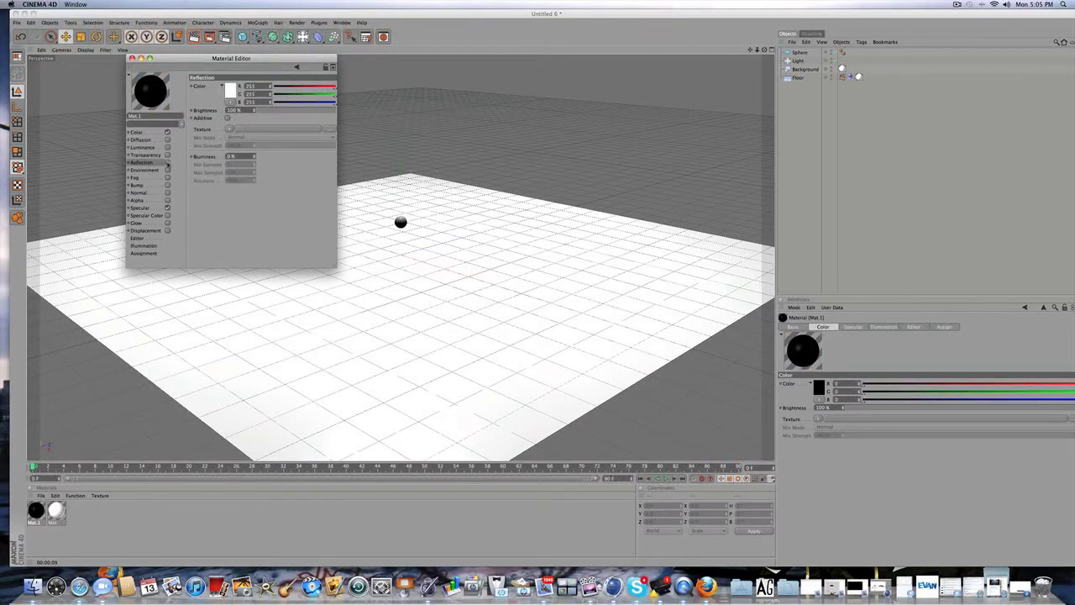
{"action": "left_click", "coordinate": [167, 162]}
{"action": "left_click", "coordinate": [263, 113]}
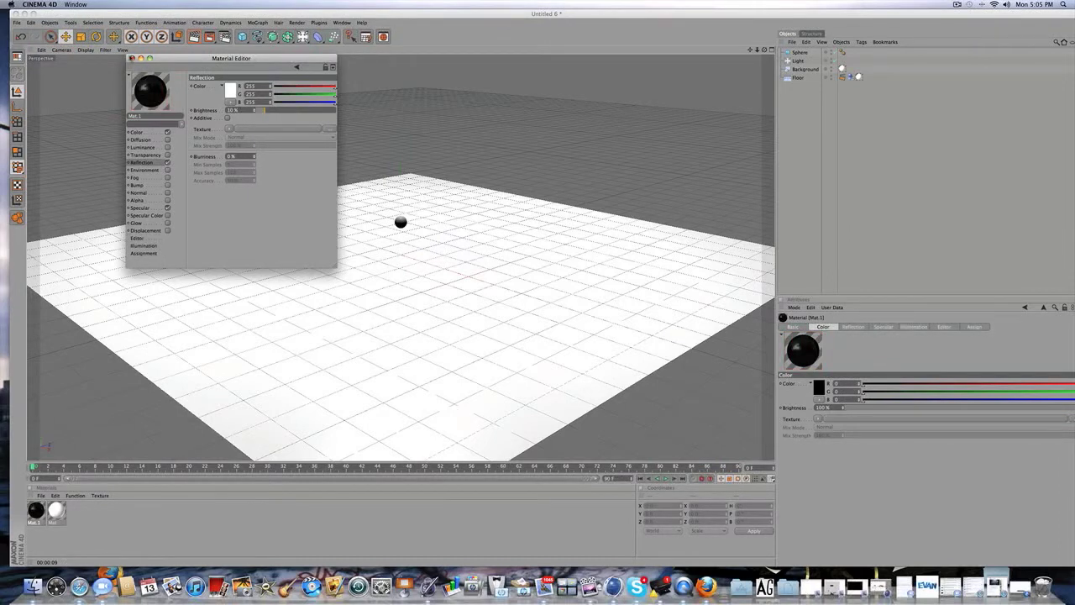
{"action": "left_click", "coordinate": [131, 58]}
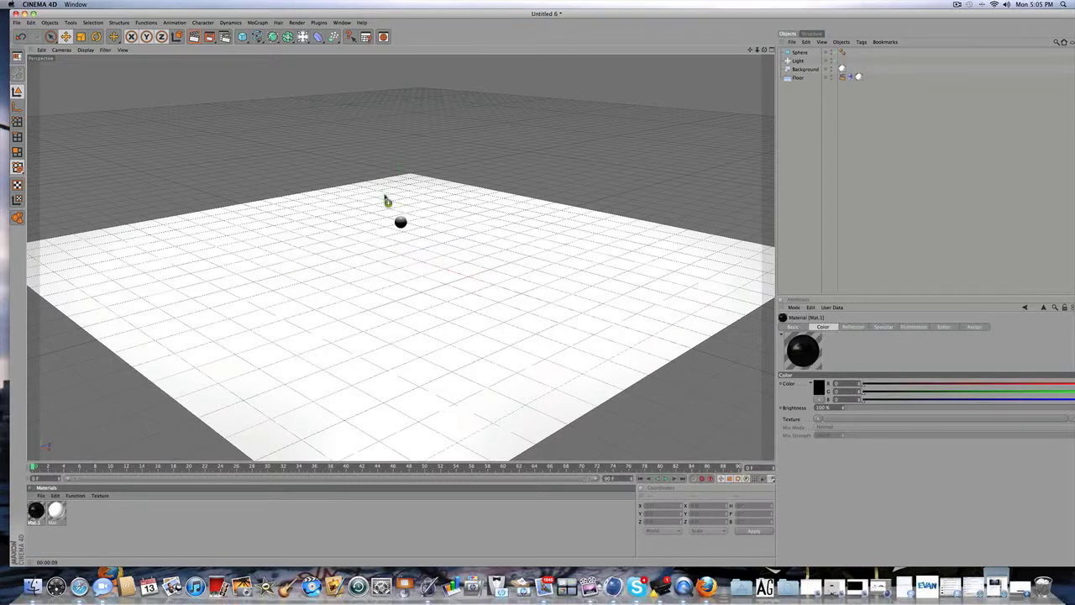
Delete the black material
{"action": "left_click_drag", "start_coordinate": [369, 263], "coordinate": [60, 514]}
{"action": "key", "text": "Delete"}
Create another new material and set its Color channel to pure red, RGB 255, 0, 0
{"action": "double_click", "coordinate": [73, 518]}
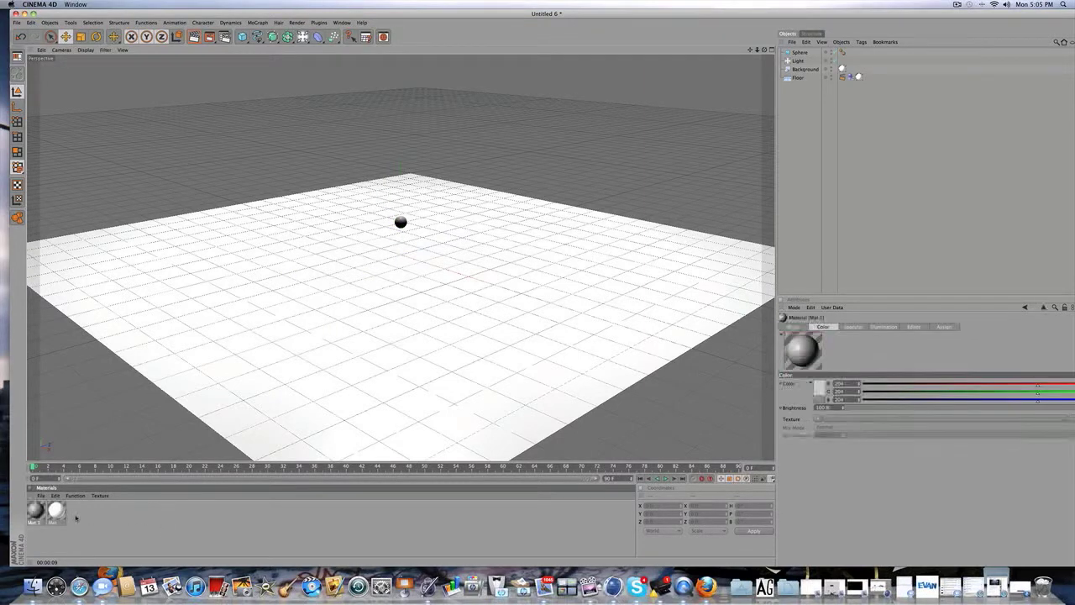
{"action": "double_click", "coordinate": [35, 510]}
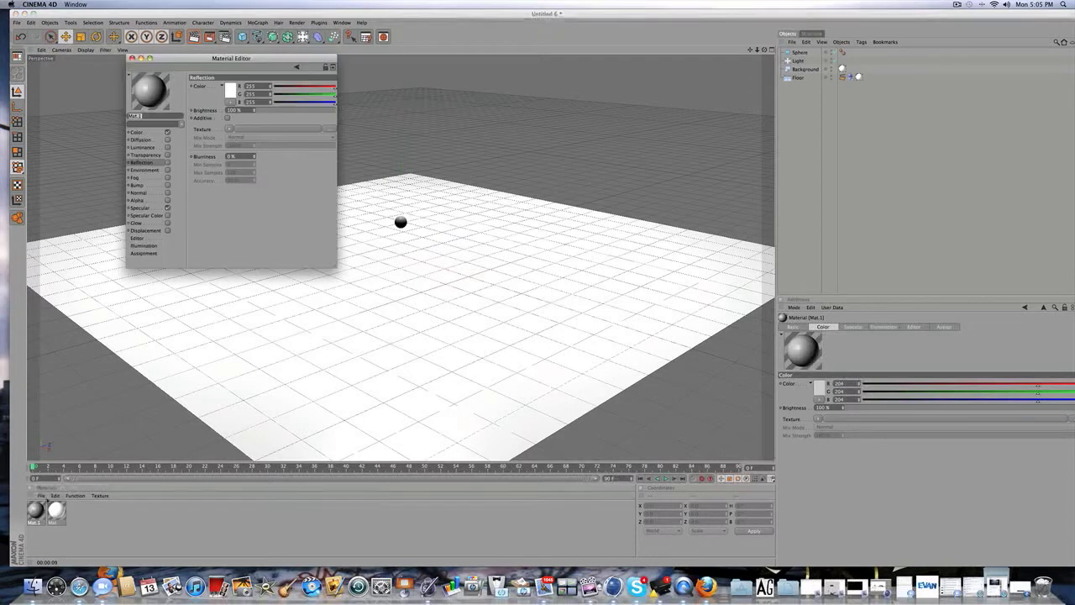
{"action": "left_click", "coordinate": [136, 132]}
{"action": "left_click", "coordinate": [231, 89]}
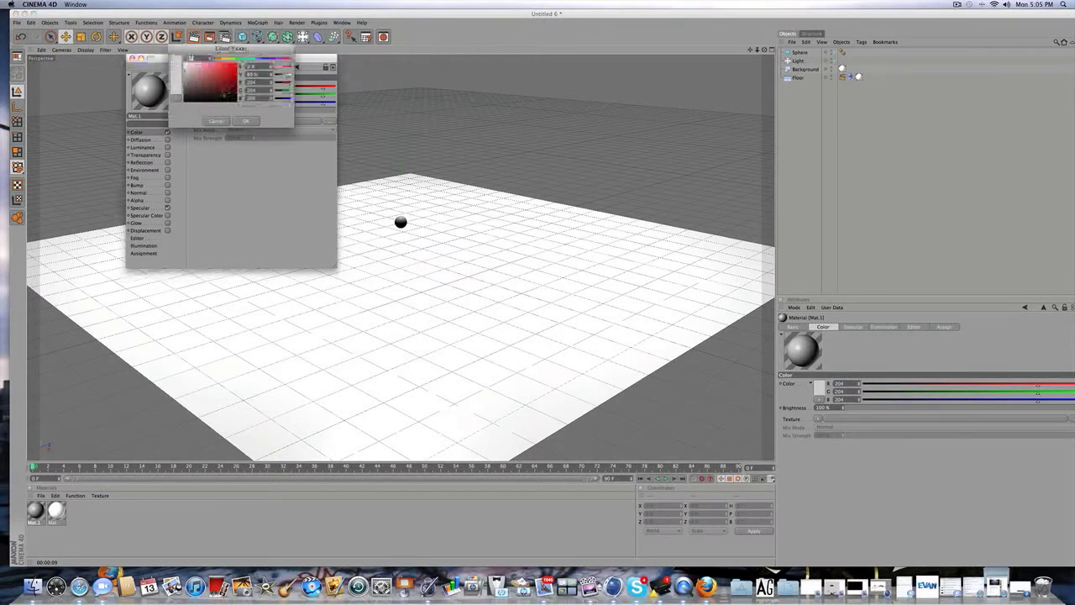
{"action": "left_click_drag", "start_coordinate": [225, 90], "coordinate": [271, 37]}
{"action": "left_click", "coordinate": [250, 120]}
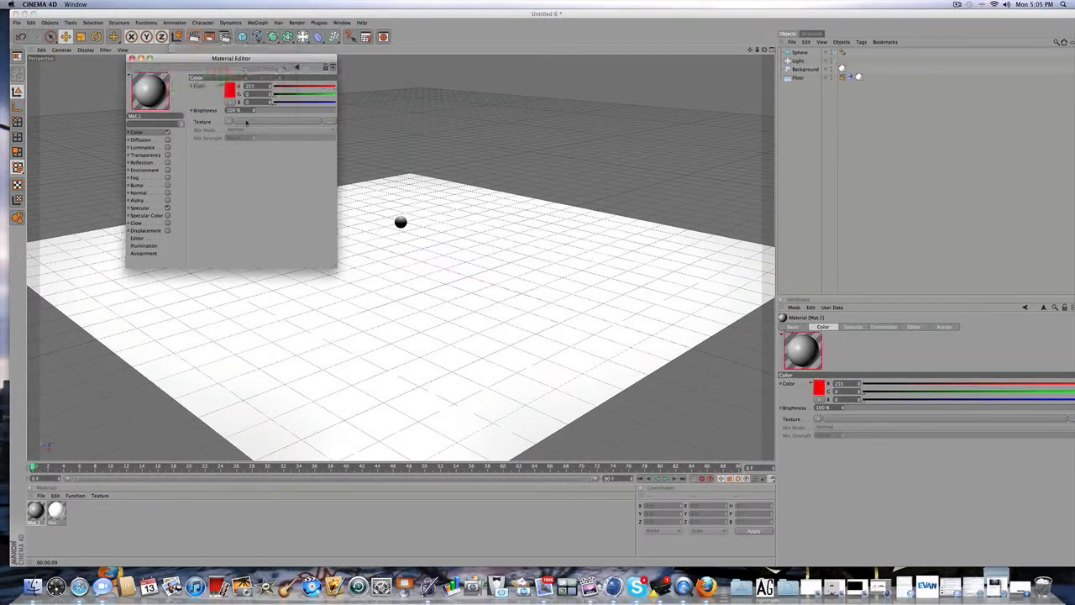
Enable the red material's Luminance channel in pure red at about 54 % brightness
{"action": "left_click", "coordinate": [144, 147]}
{"action": "left_click", "coordinate": [167, 147]}
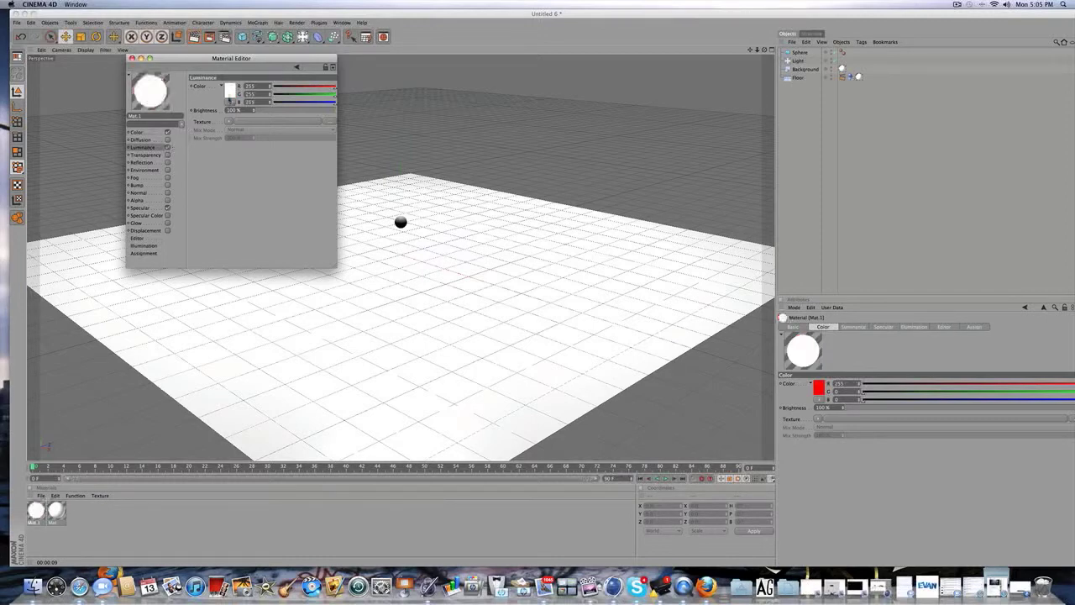
{"action": "left_click", "coordinate": [233, 89]}
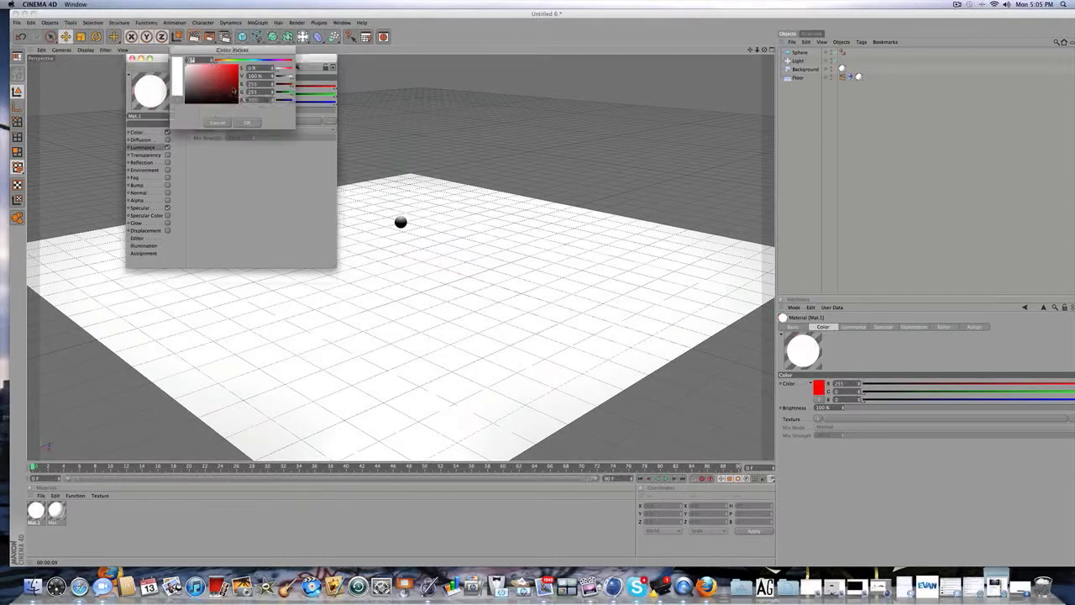
{"action": "left_click", "coordinate": [252, 121]}
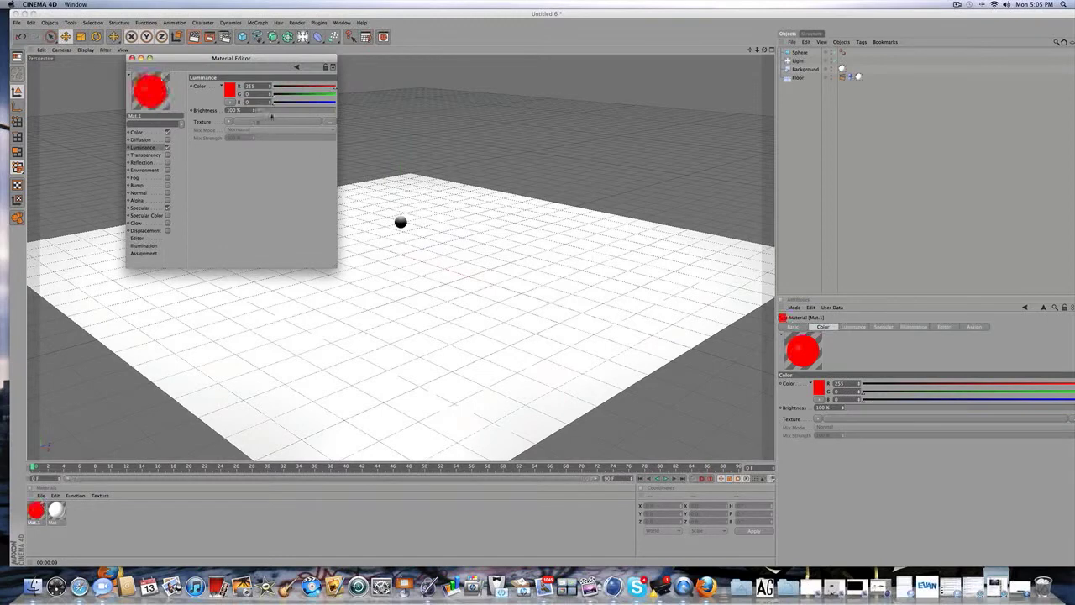
{"action": "left_click", "coordinate": [297, 113]}
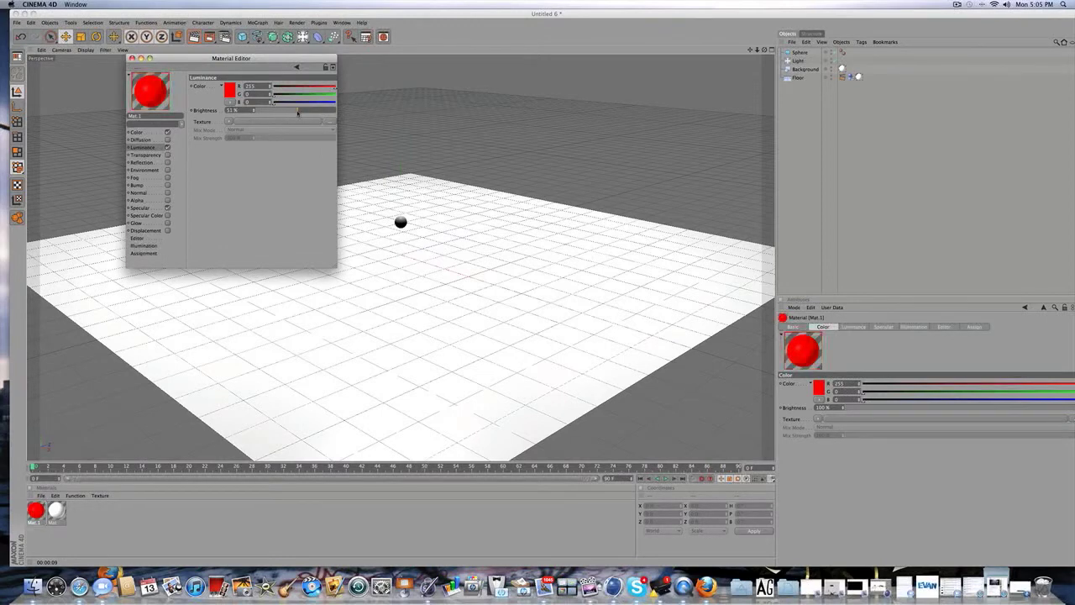
{"action": "left_click", "coordinate": [301, 112]}
Enable the red material's Reflection channel, give it a Fresnel texture and close the material's settings
{"action": "left_click", "coordinate": [142, 162]}
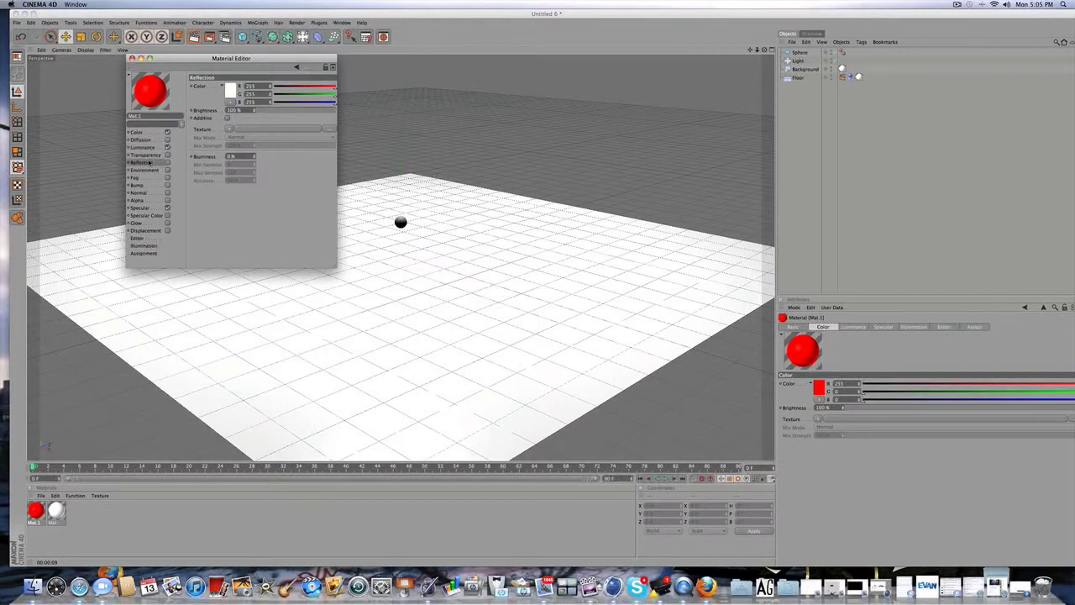
{"action": "left_click", "coordinate": [168, 163]}
{"action": "left_click", "coordinate": [229, 128]}
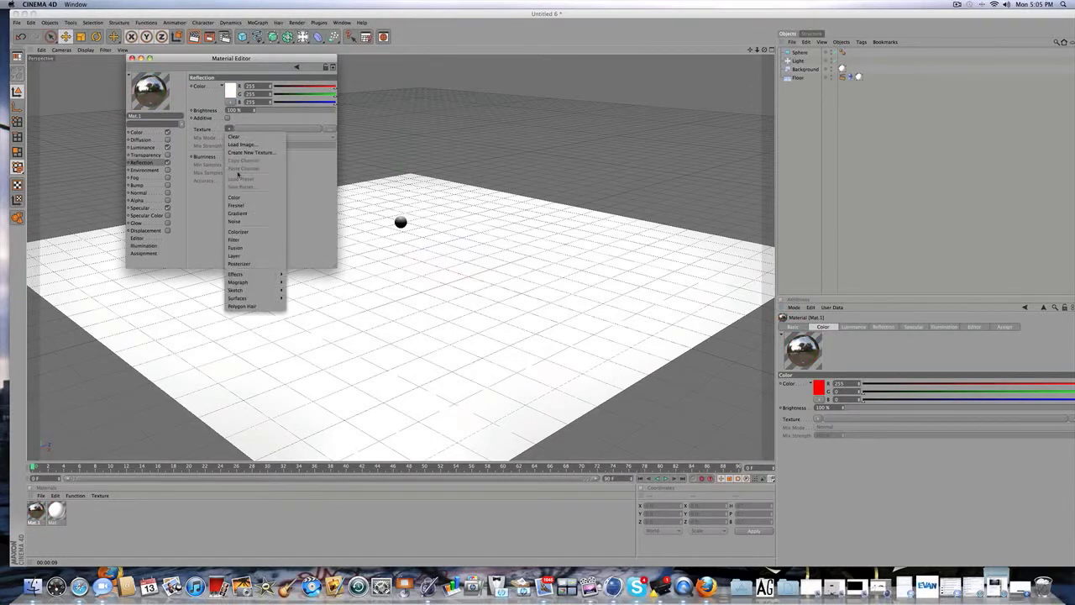
{"action": "left_click", "coordinate": [242, 206]}
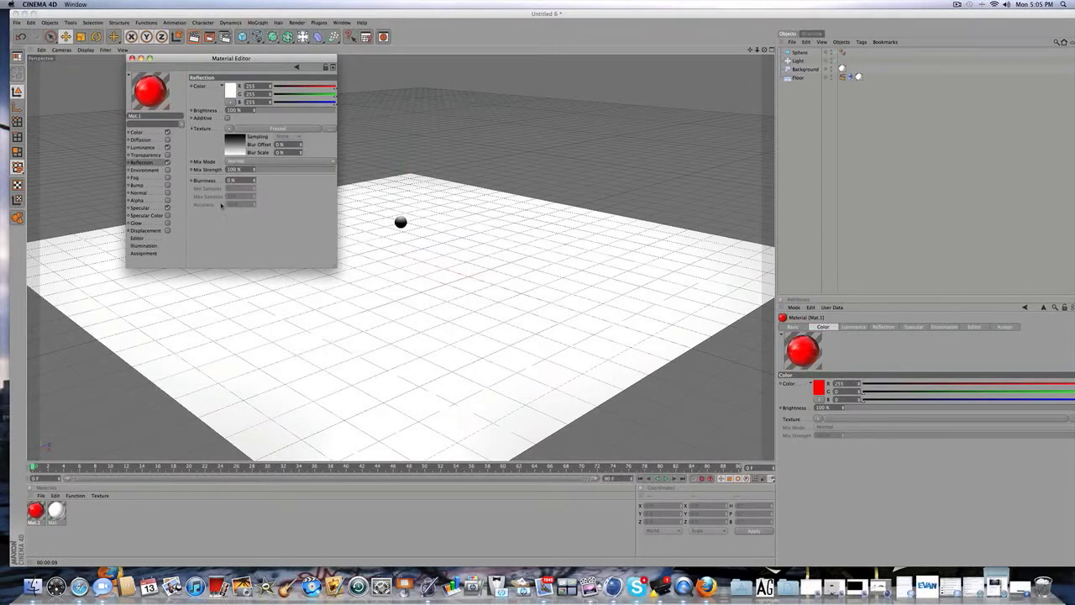
{"action": "left_click", "coordinate": [132, 58]}
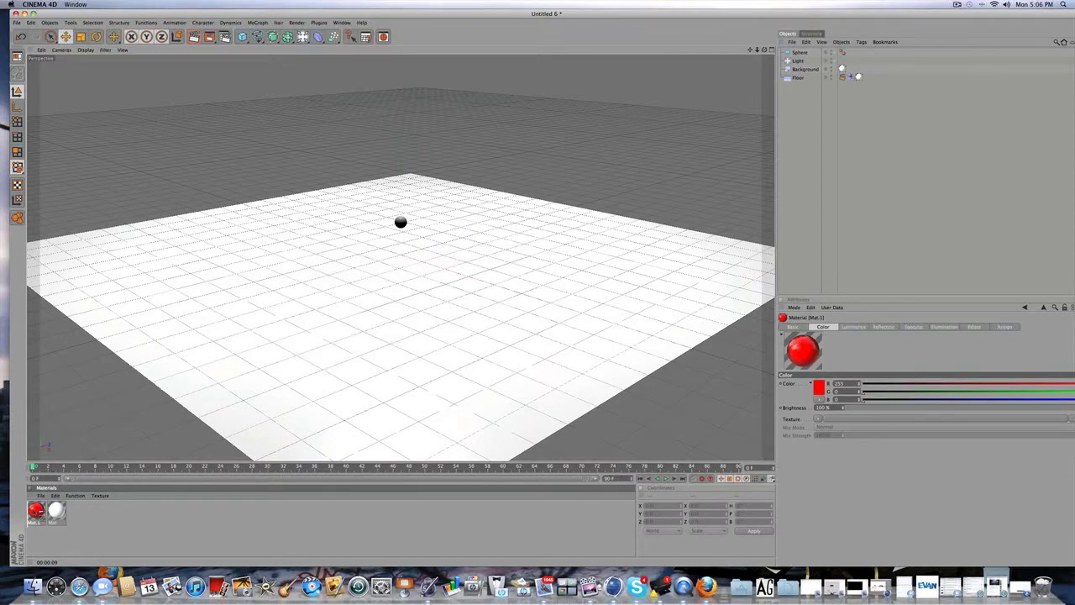
Duplicate the red material and set the copy's Color channel to dark green, about RGB 17, 106, 0
{"action": "key", "text": "super+v"}
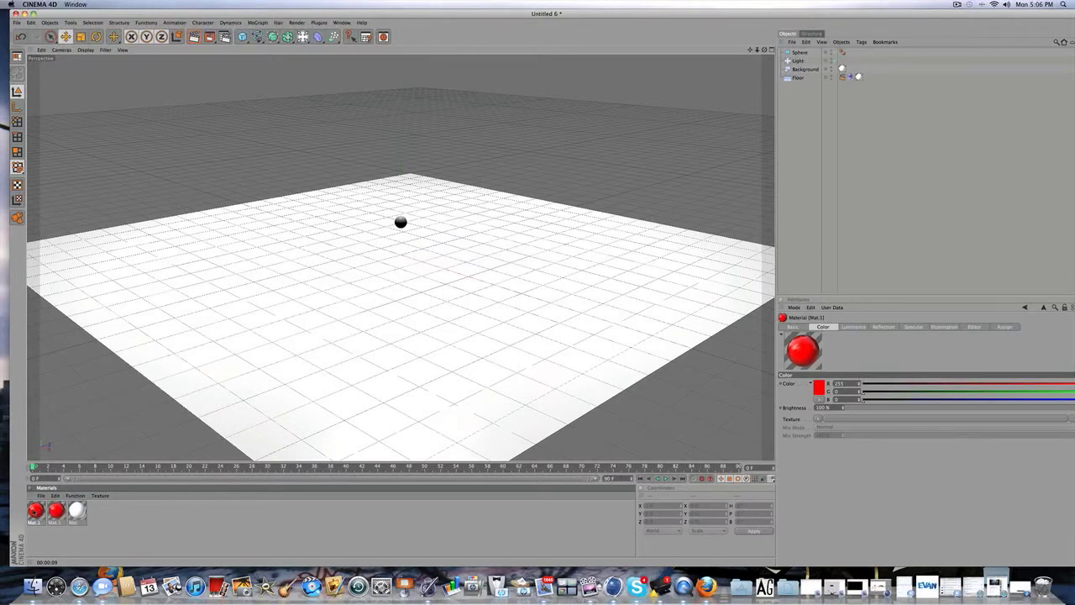
{"action": "double_click", "coordinate": [34, 509]}
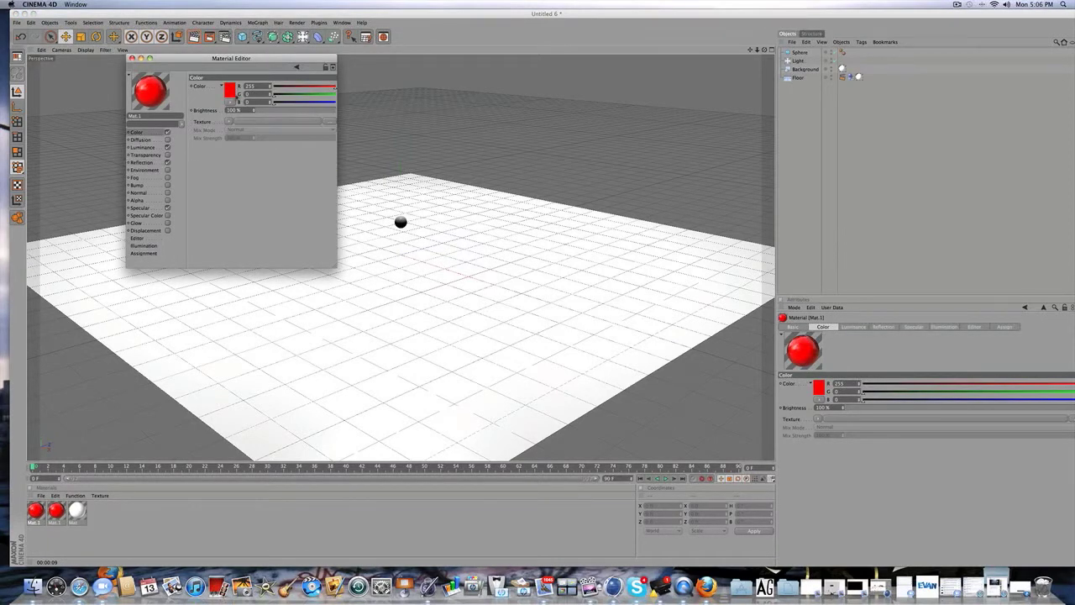
{"action": "left_click", "coordinate": [234, 91]}
{"action": "left_click", "coordinate": [234, 66]}
{"action": "left_click", "coordinate": [229, 74]}
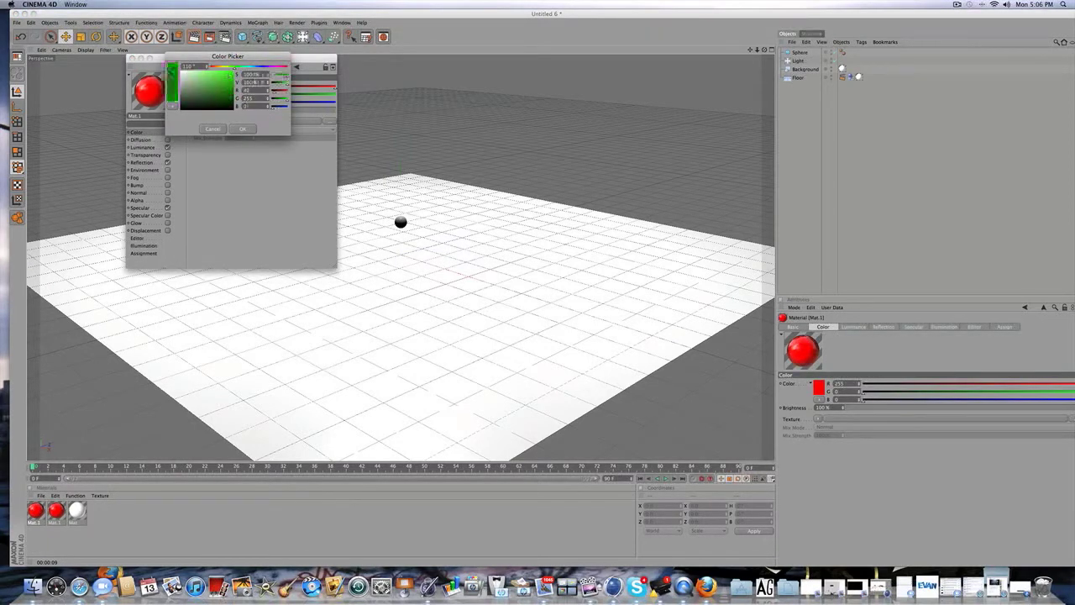
{"action": "left_click_drag", "start_coordinate": [232, 75], "coordinate": [238, 99]}
{"action": "left_click", "coordinate": [250, 130]}
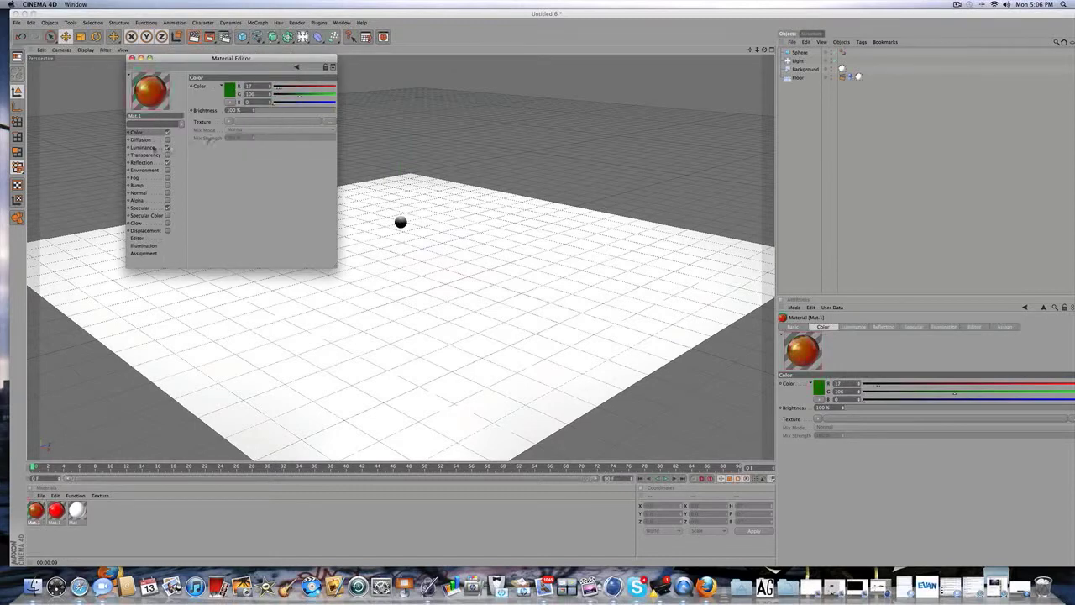
Change the copied material's Luminance color to green and close its settings
{"action": "left_click", "coordinate": [146, 148]}
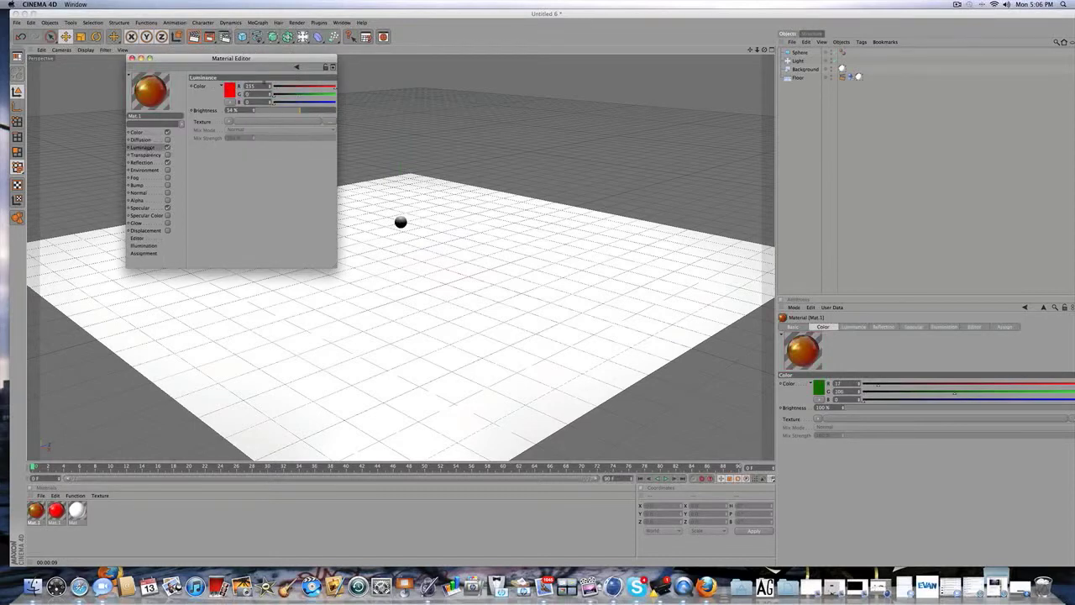
{"action": "left_click", "coordinate": [234, 90]}
{"action": "left_click", "coordinate": [240, 60]}
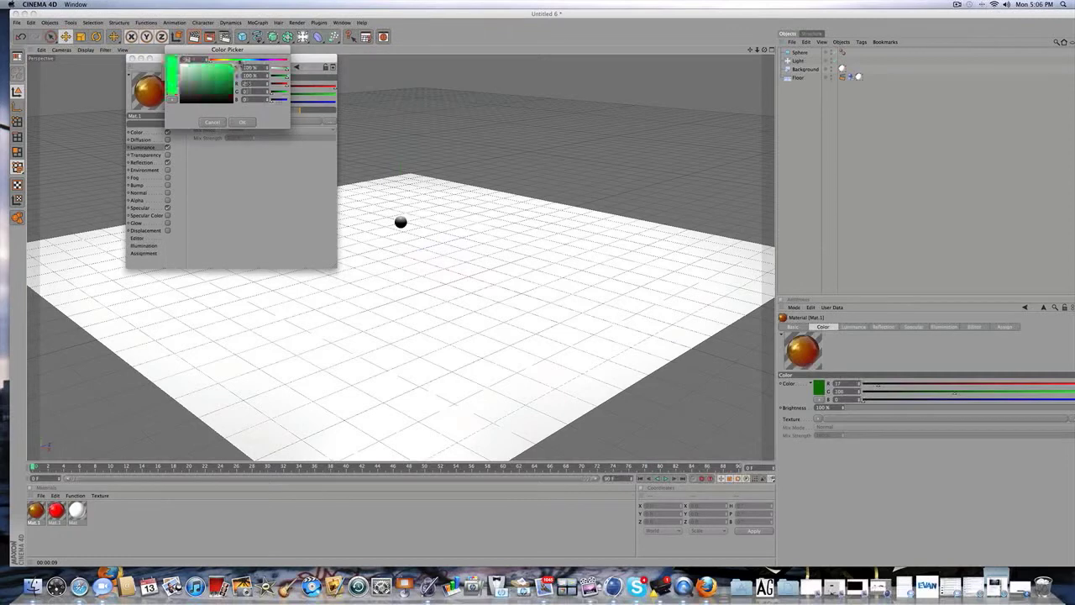
{"action": "left_click", "coordinate": [234, 84]}
{"action": "left_click", "coordinate": [242, 122]}
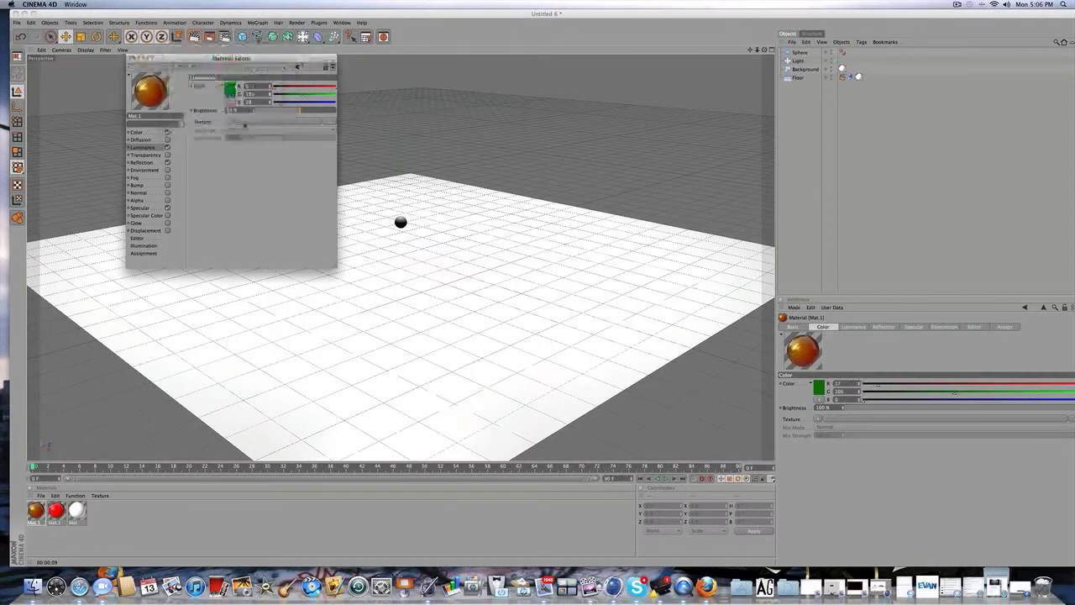
{"action": "left_click", "coordinate": [132, 58]}
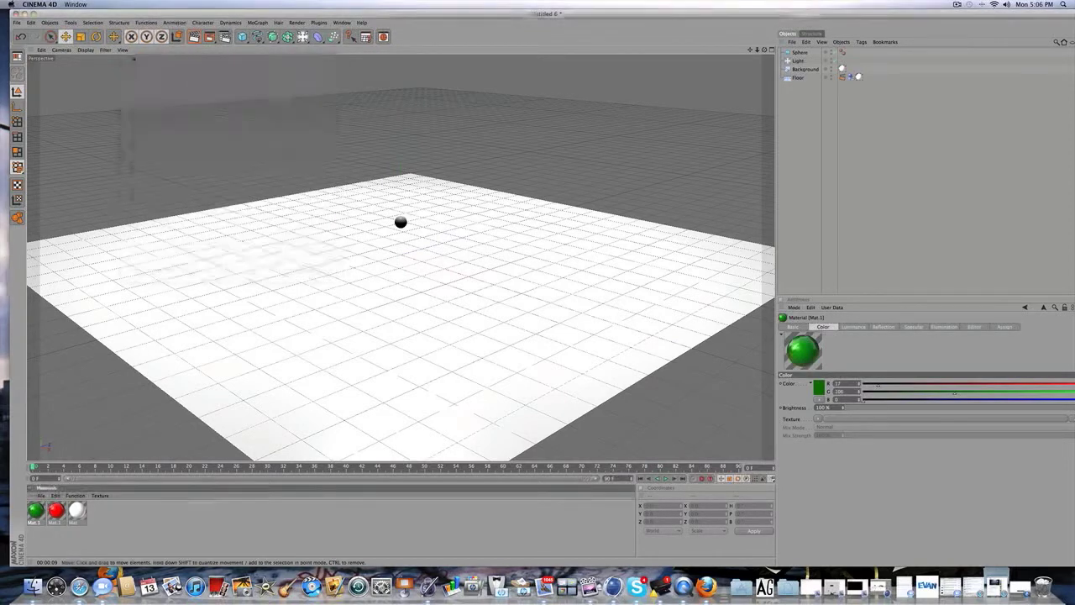
Apply the red material to the Sphere and select the Sphere
{"action": "left_click", "coordinate": [57, 511]}
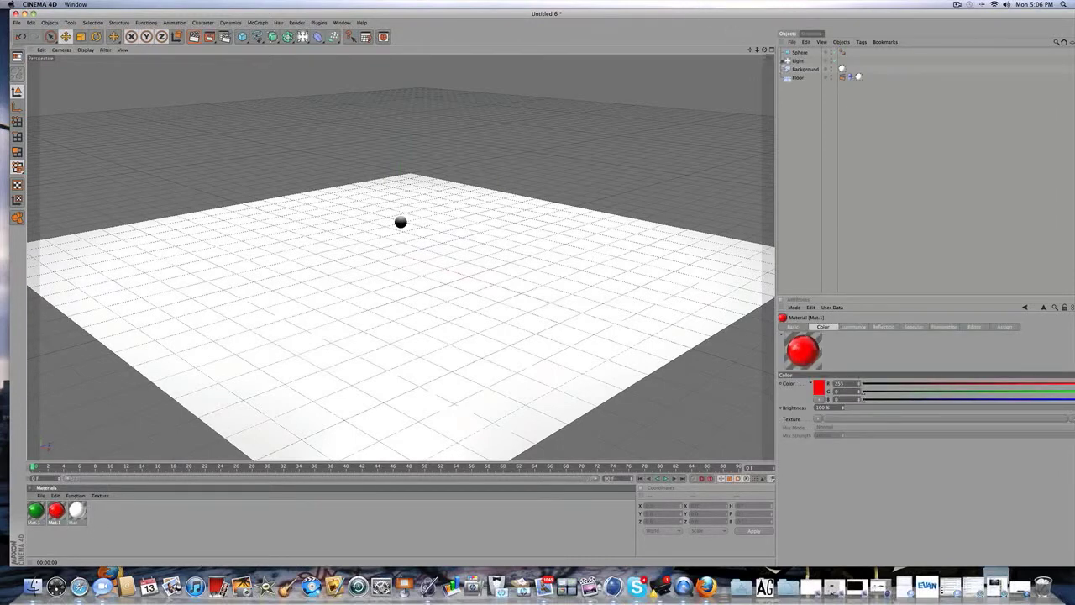
{"action": "left_click_drag", "start_coordinate": [796, 52], "coordinate": [796, 53]}
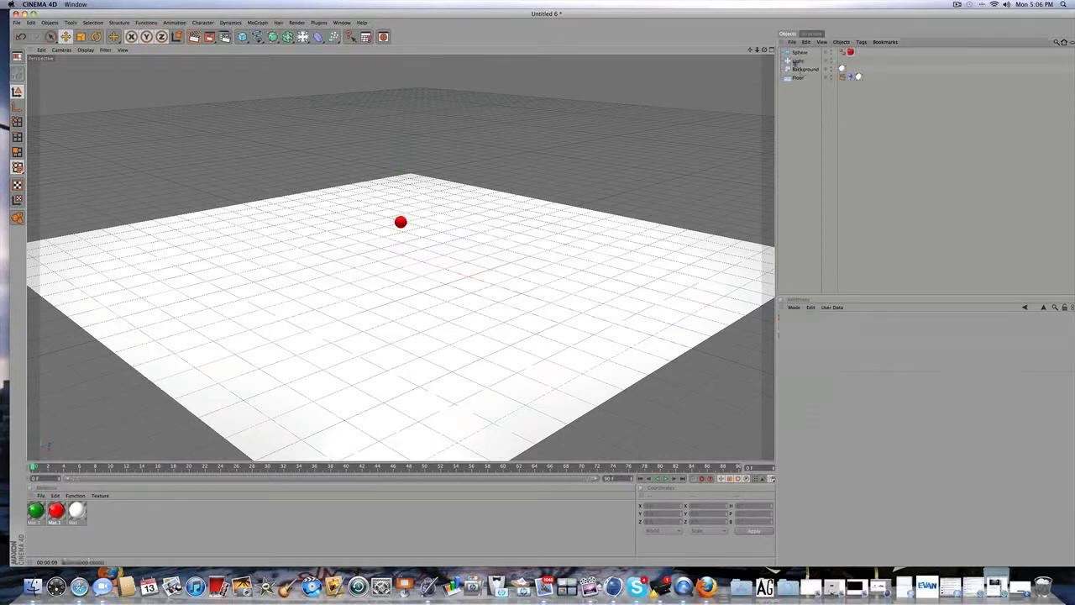
{"action": "left_click", "coordinate": [792, 54]}
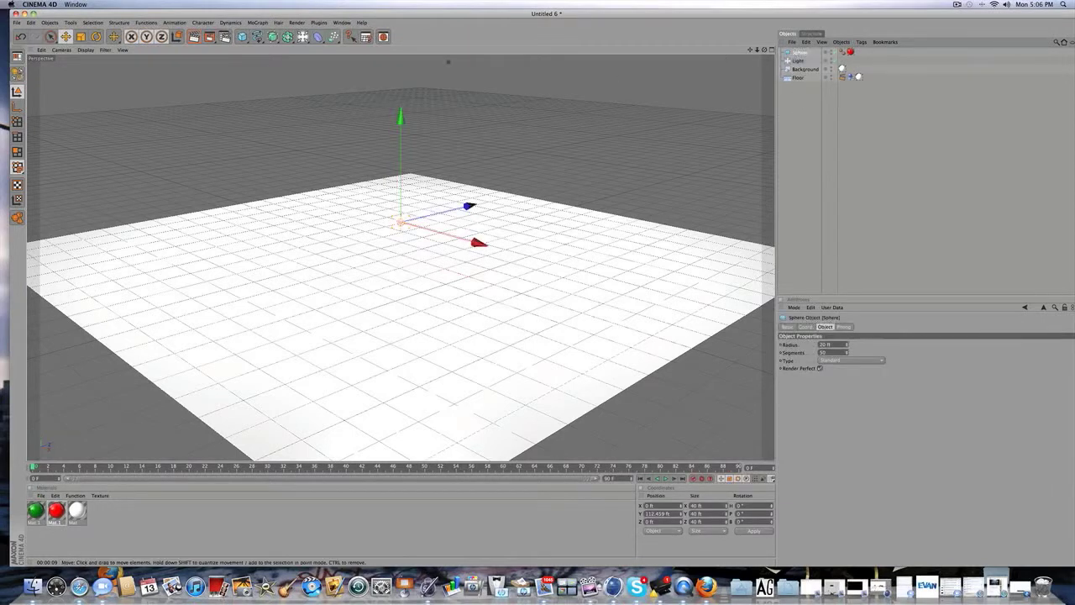
Add a MoGraph Cloner Object and make the red Sphere its child
{"action": "left_click", "coordinate": [816, 116]}
{"action": "left_click", "coordinate": [261, 22]}
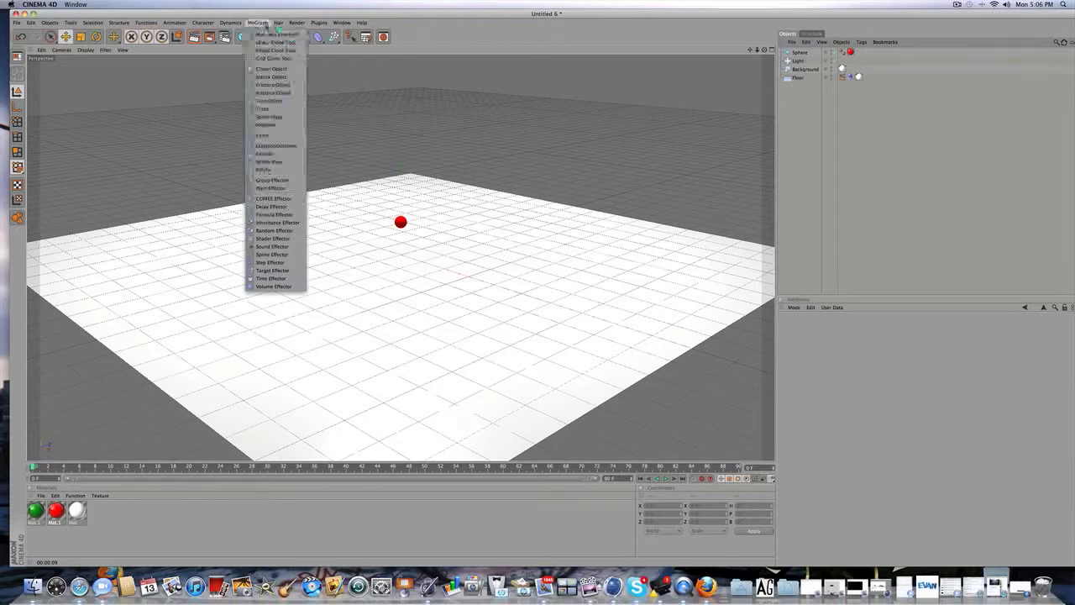
{"action": "left_click", "coordinate": [270, 68]}
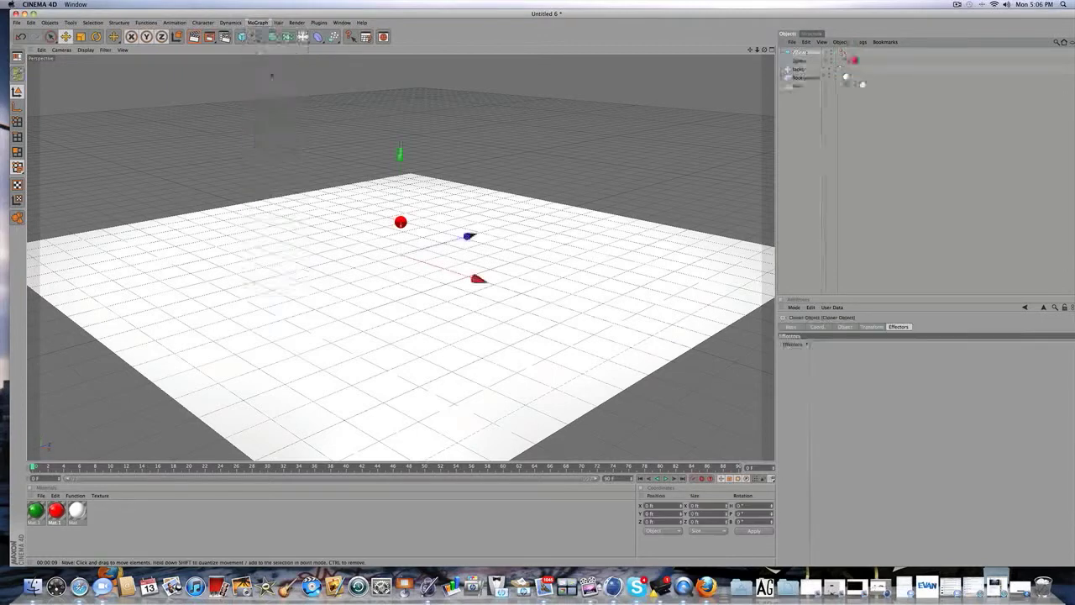
{"action": "left_click", "coordinate": [799, 62]}
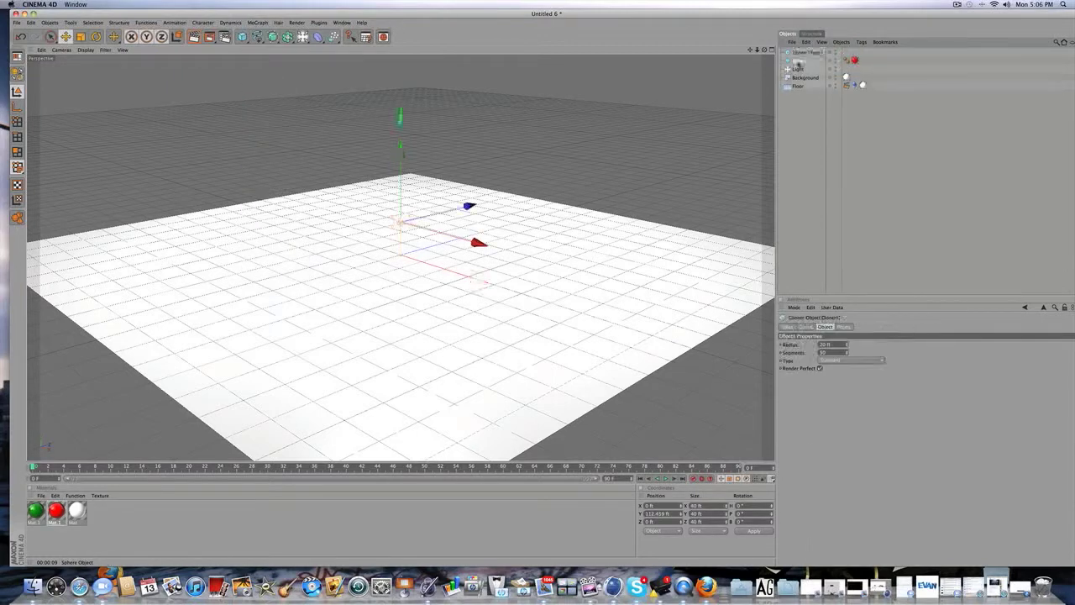
{"action": "left_click_drag", "start_coordinate": [798, 64], "coordinate": [804, 53]}
Raise the Cloner Object above the floor to a Y position of about 328 ft
{"action": "left_click", "coordinate": [802, 54]}
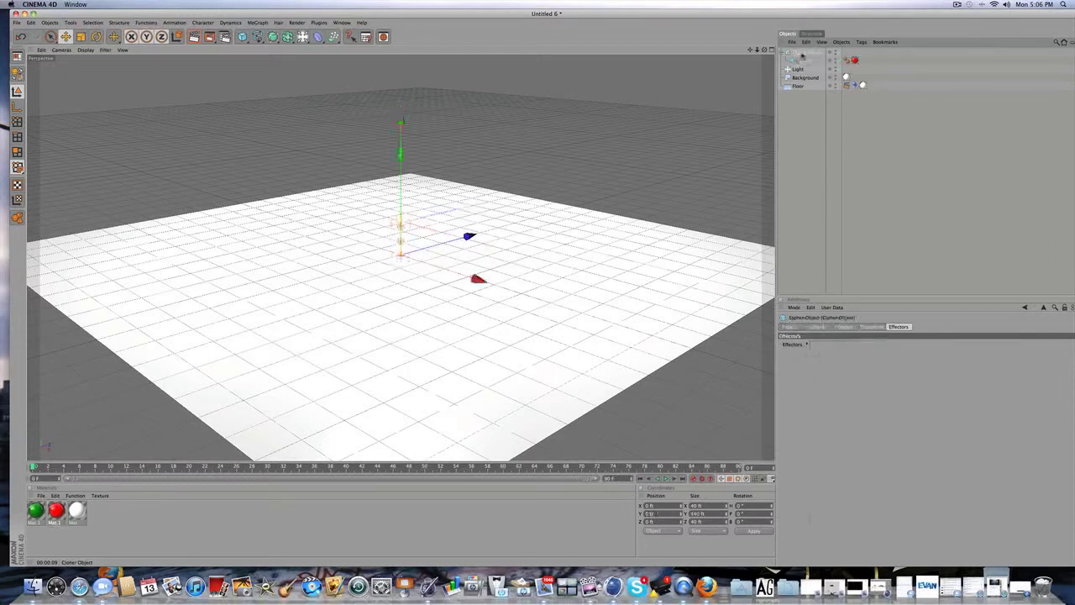
{"action": "left_click_drag", "start_coordinate": [411, 247], "coordinate": [411, 151]}
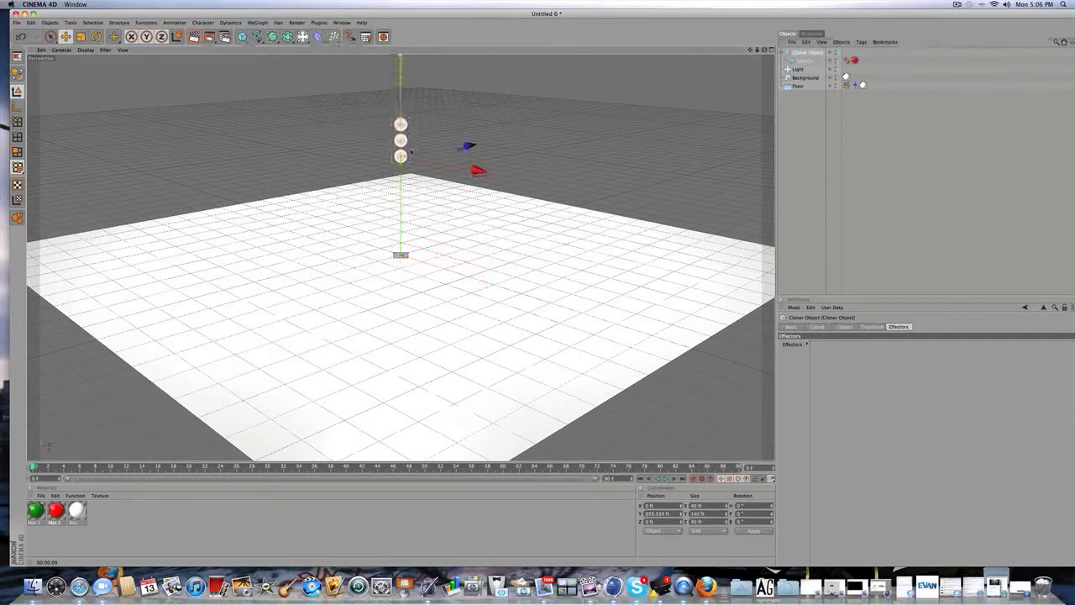
{"action": "left_click", "coordinate": [611, 154]}
Set the Cloner Object to Grid Array mode with a count of 4 clones in each direction
{"action": "left_click", "coordinate": [807, 53]}
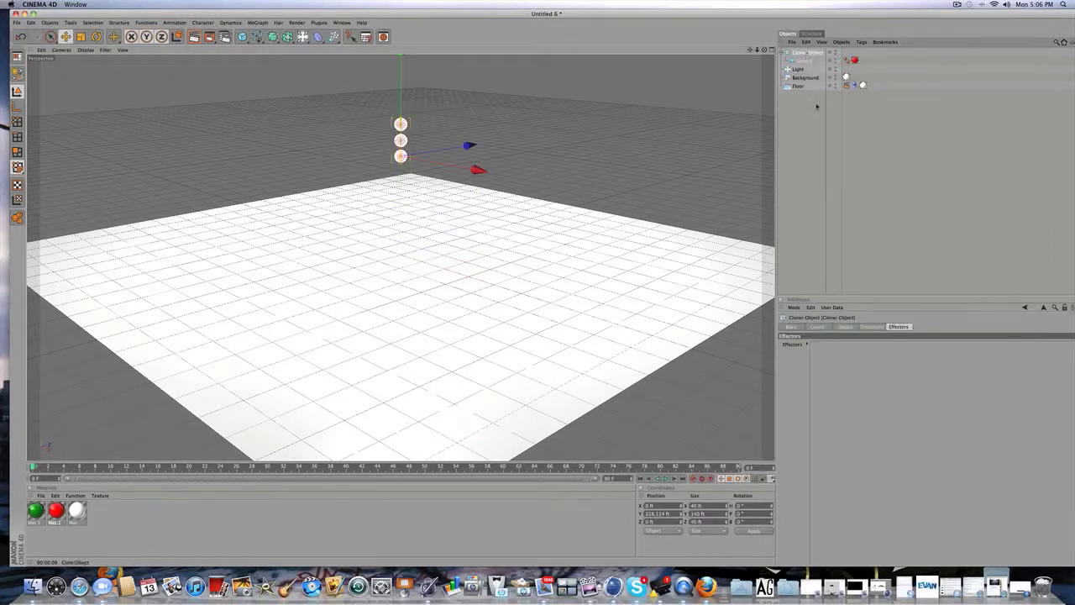
{"action": "left_click", "coordinate": [842, 326]}
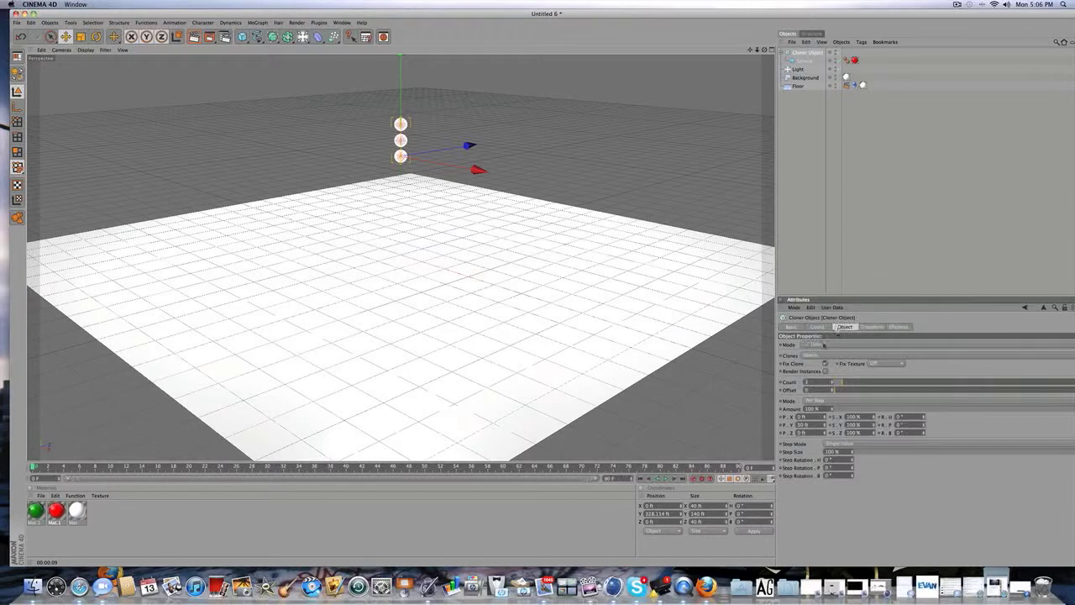
{"action": "left_click", "coordinate": [821, 345]}
{"action": "left_click", "coordinate": [813, 375]}
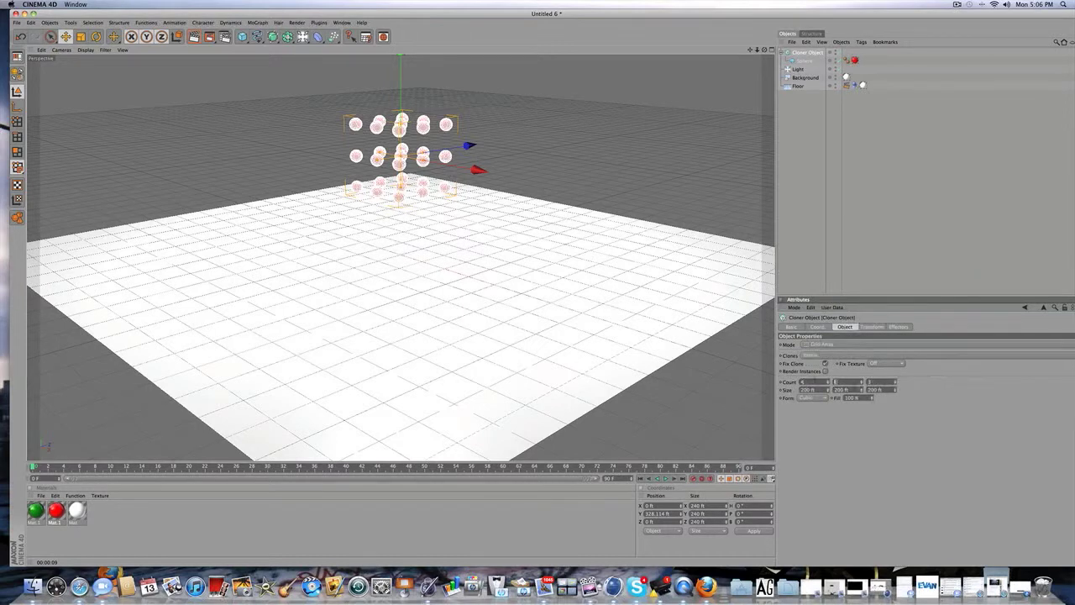
{"action": "type", "text": "44"}
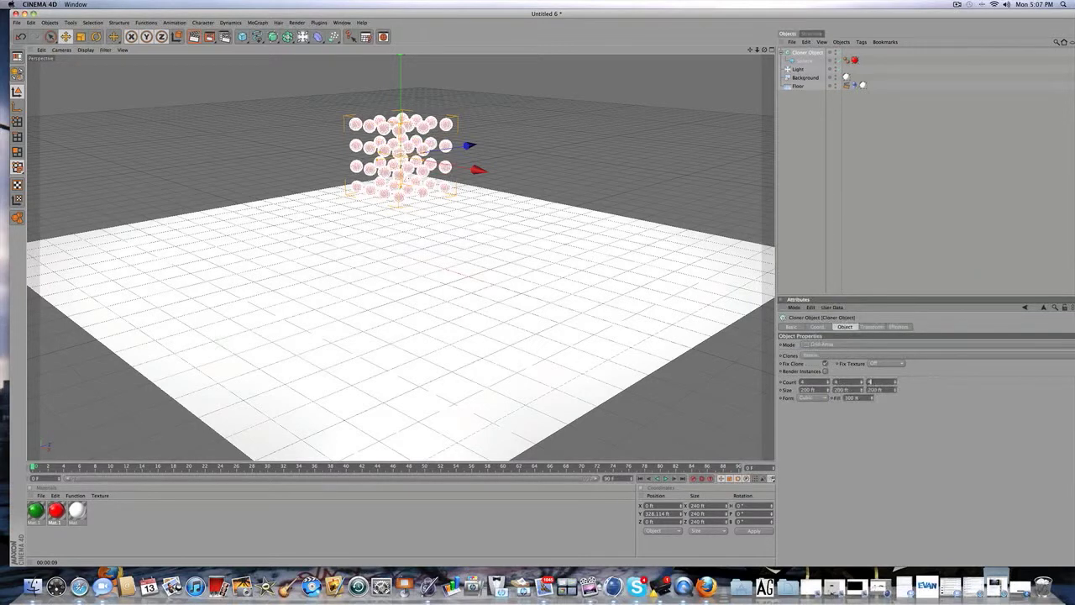
{"action": "left_click", "coordinate": [881, 390]}
{"action": "left_click", "coordinate": [796, 158]}
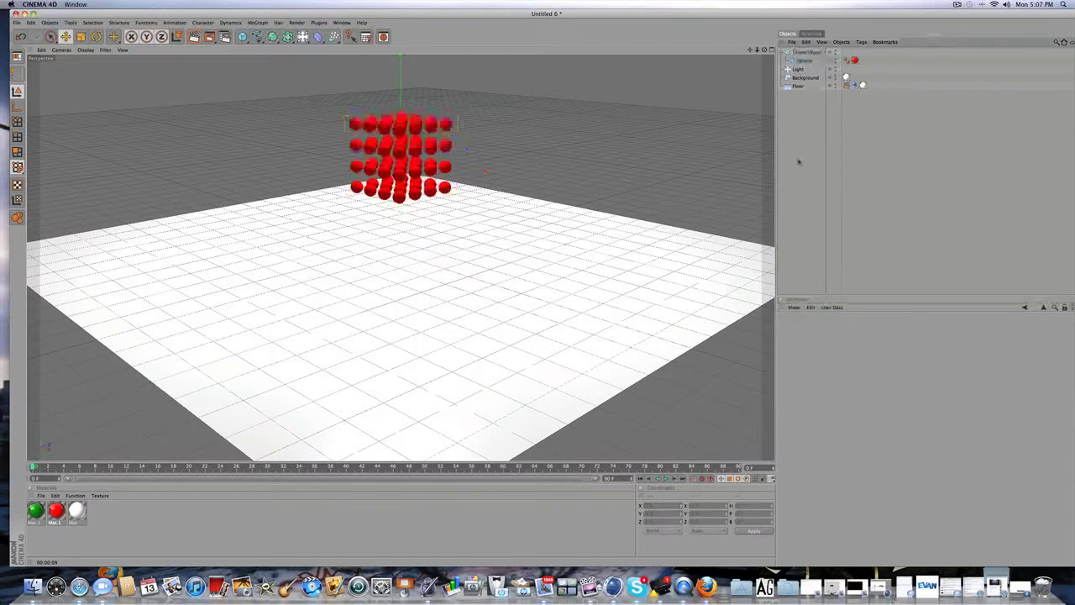
Try reducing the cloner grid's X size to about 167 ft and undo the change
{"action": "left_click", "coordinate": [798, 54]}
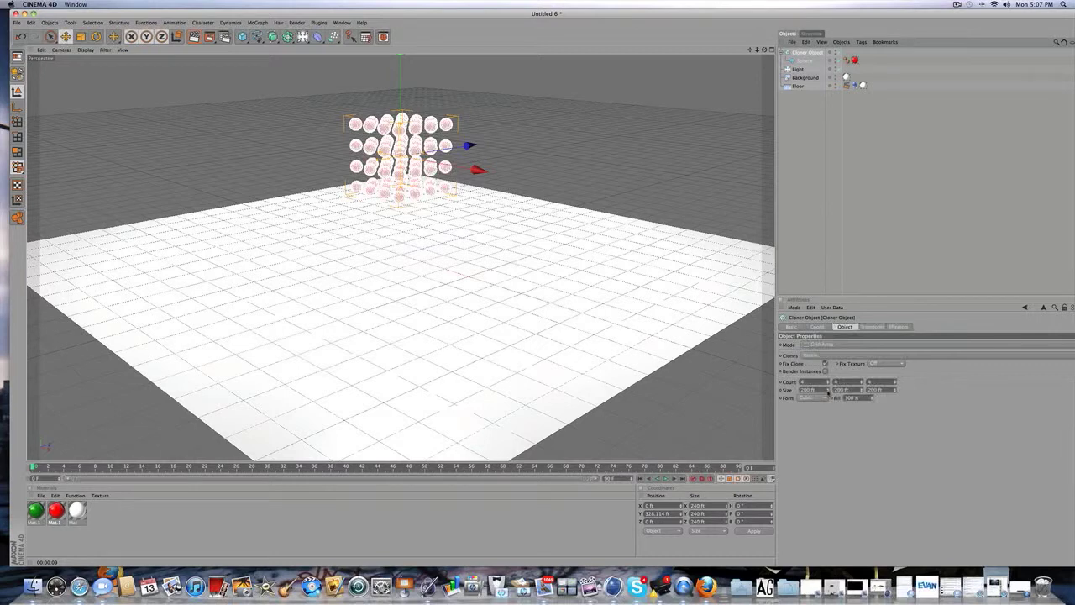
{"action": "mouse_move", "coordinate": [828, 392]}
{"action": "left_mouse_down"}
{"action": "mouse_move", "coordinate": [865, 392]}
{"action": "mouse_move", "coordinate": [828, 392]}
{"action": "left_mouse_up"}
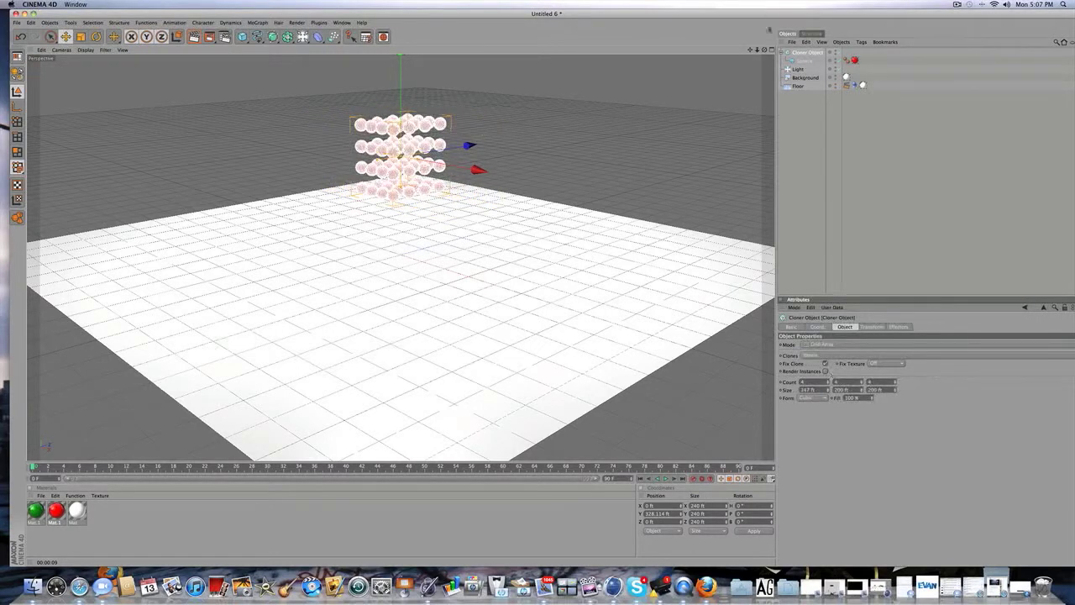
{"action": "left_click_drag", "start_coordinate": [764, 49], "coordinate": [741, 49]}
{"action": "key", "text": "super+z"}
{"action": "left_click", "coordinate": [804, 145]}
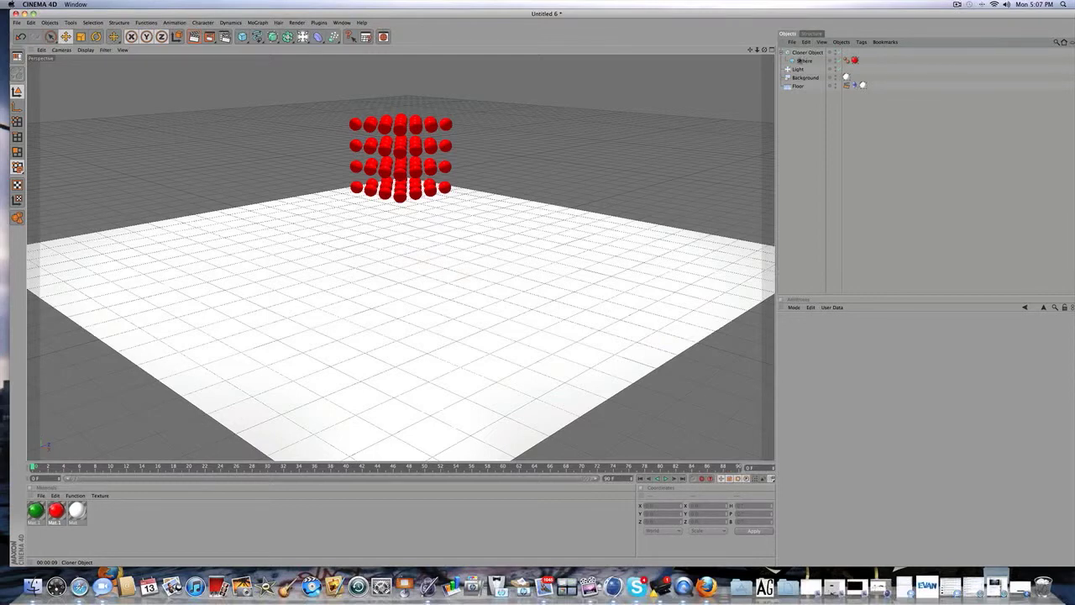
Duplicate the Cloner Object with its Sphere and raise the copy above the original to a Y position of about 571 ft
{"action": "left_click", "coordinate": [800, 60]}
{"action": "left_click", "coordinate": [821, 150]}
{"action": "left_click", "coordinate": [799, 53]}
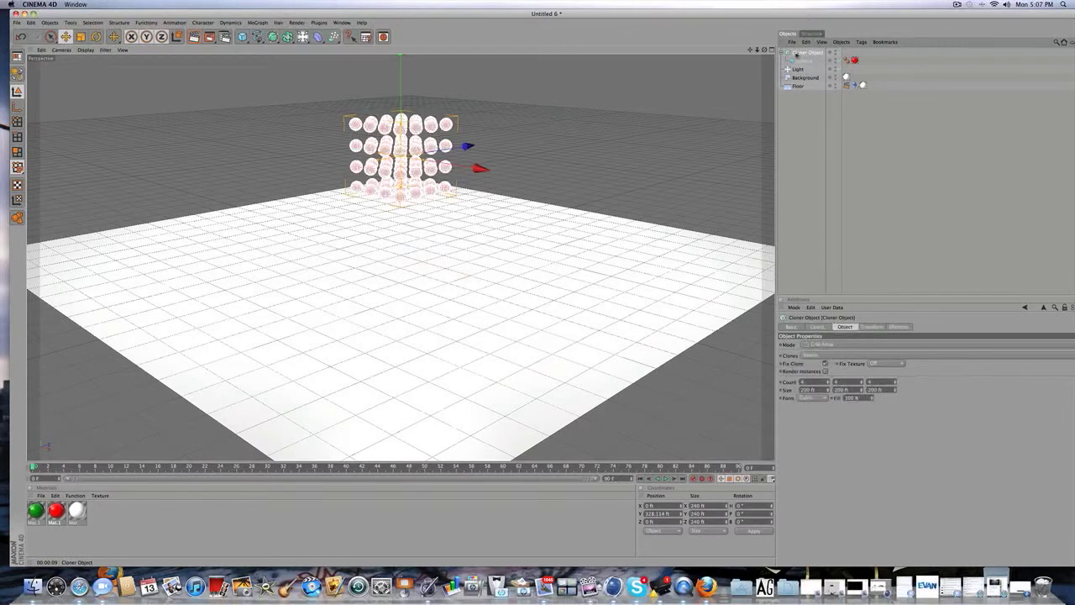
{"action": "left_click_drag", "start_coordinate": [796, 54], "coordinate": [797, 71], "text": "ctrl"}
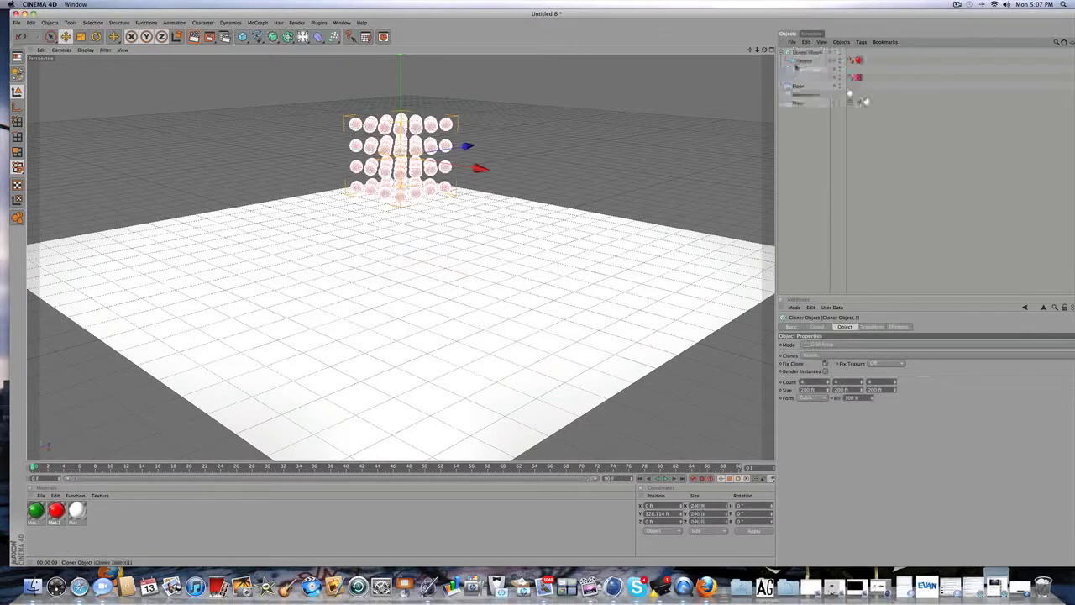
{"action": "left_click", "coordinate": [804, 69]}
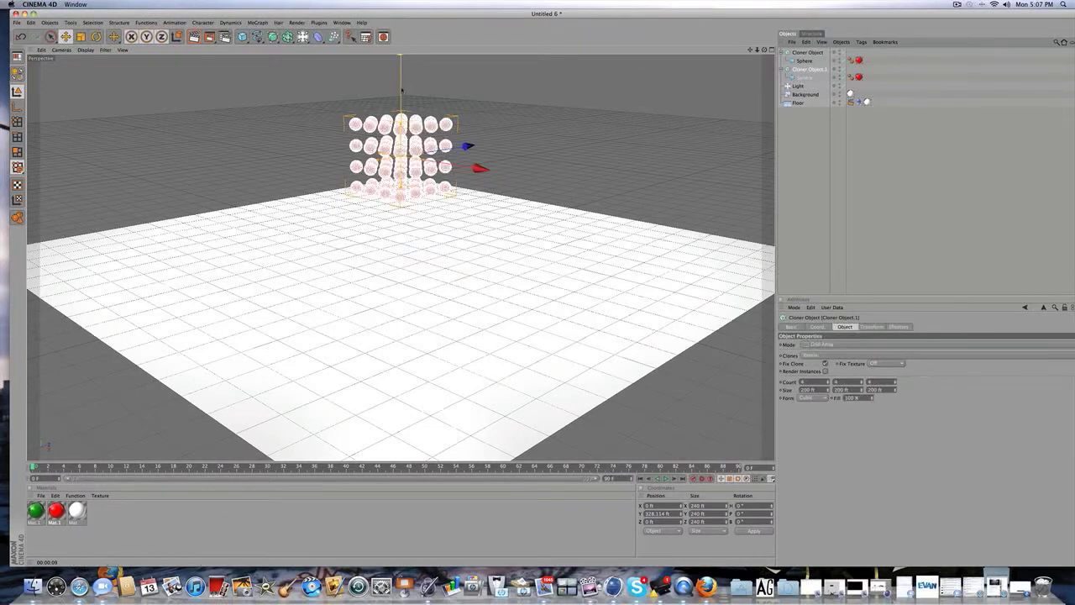
{"action": "left_click_drag", "start_coordinate": [401, 90], "coordinate": [401, 18]}
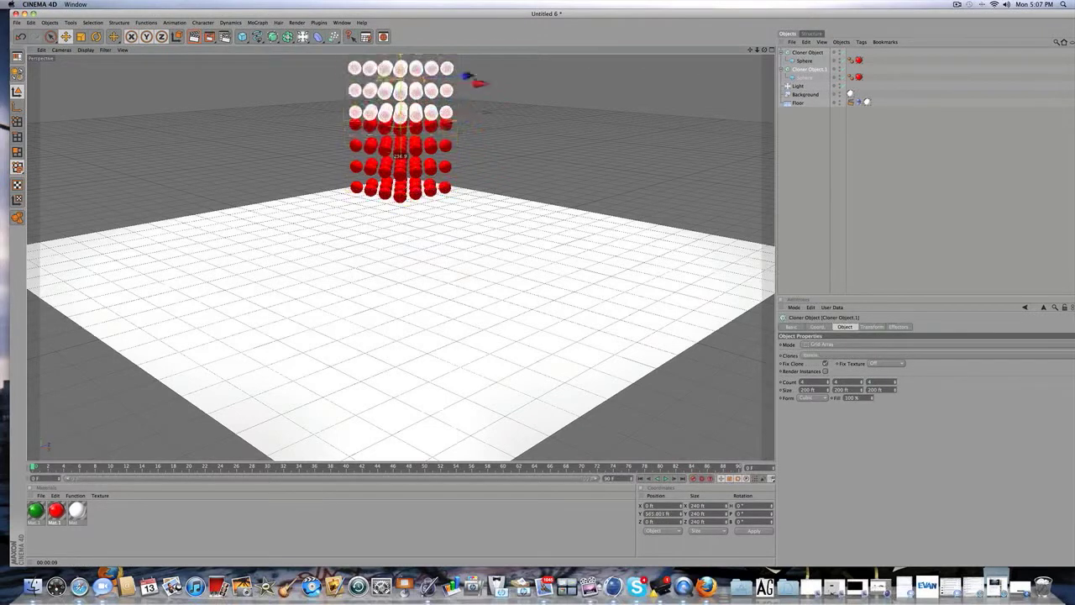
{"action": "left_click", "coordinate": [791, 161]}
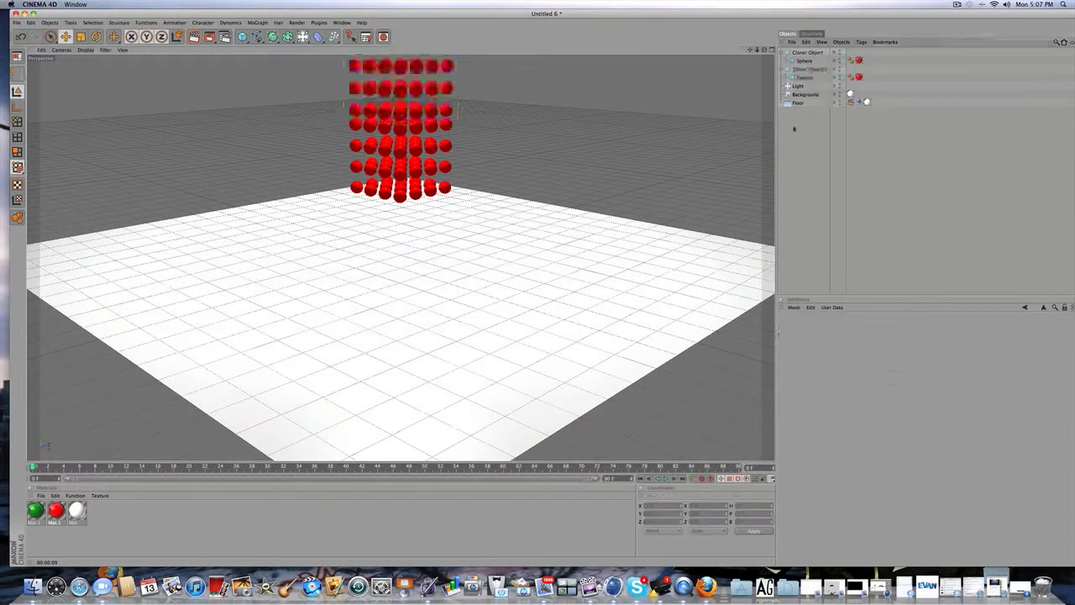
Remove the red material from the copied cloner's Sphere and apply the green material instead
{"action": "left_click", "coordinate": [807, 78]}
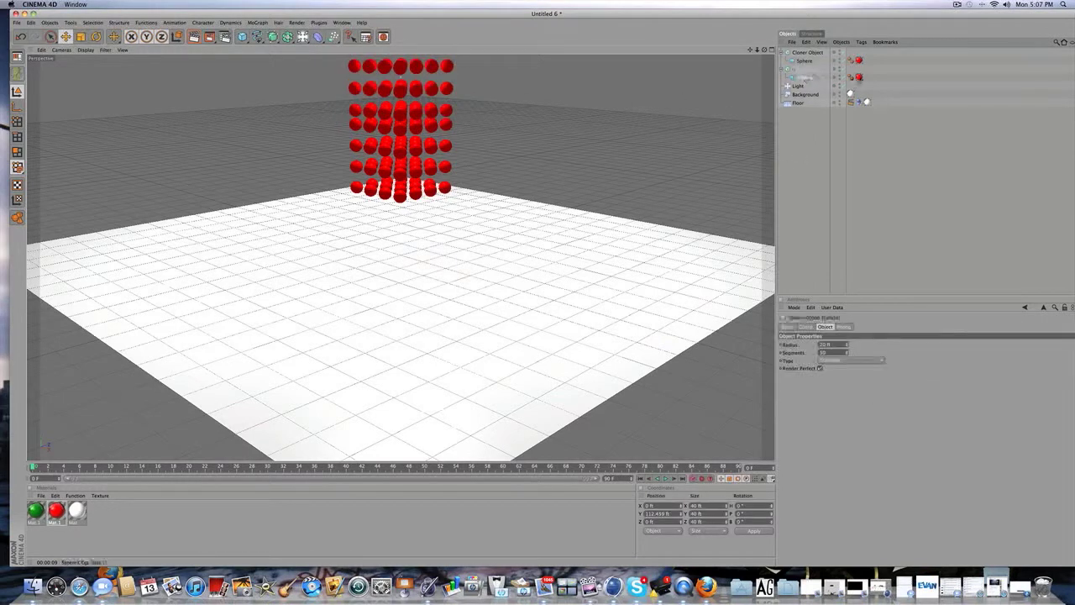
{"action": "left_click", "coordinate": [805, 70]}
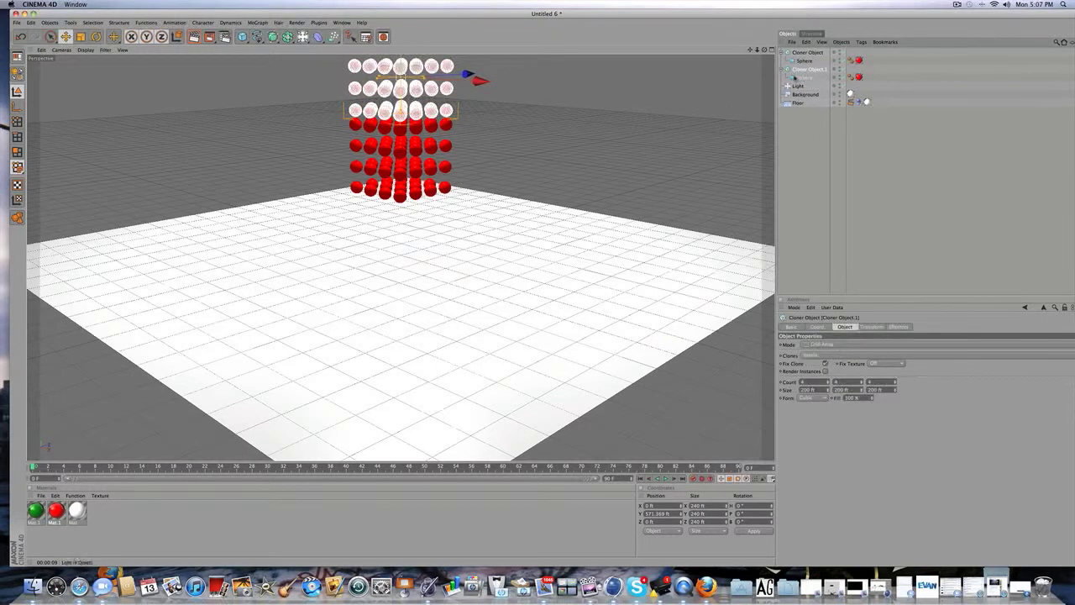
{"action": "left_click", "coordinate": [803, 77]}
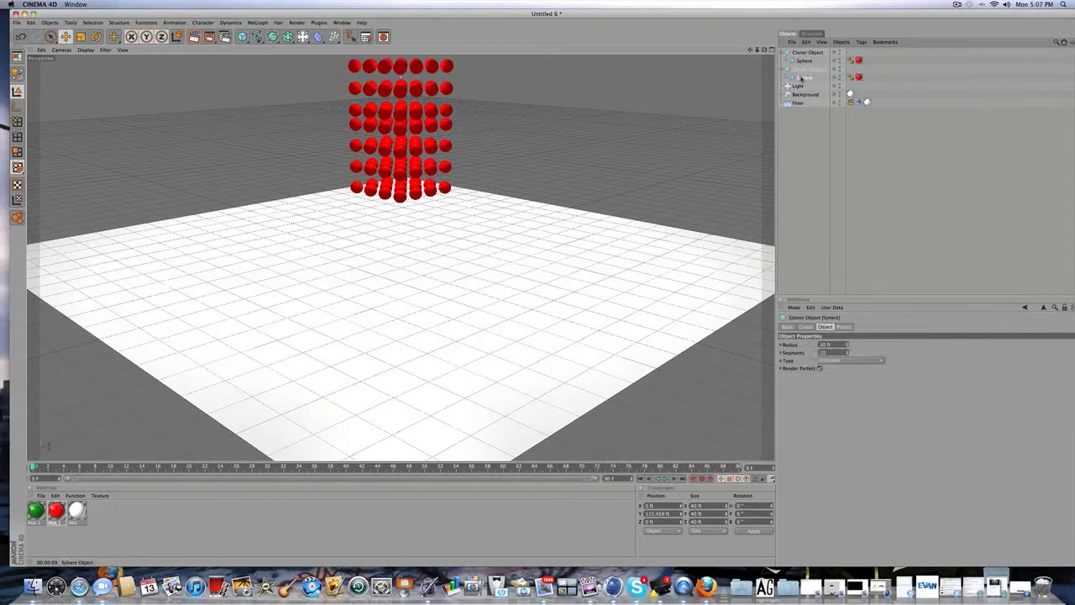
{"action": "left_click", "coordinate": [858, 78]}
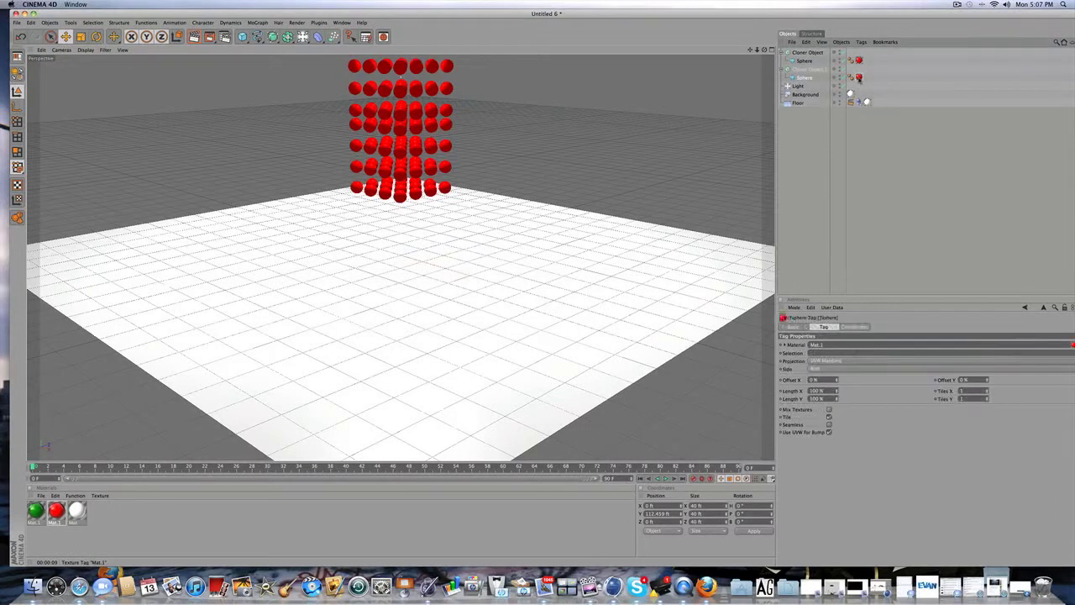
{"action": "key", "text": "Delete"}
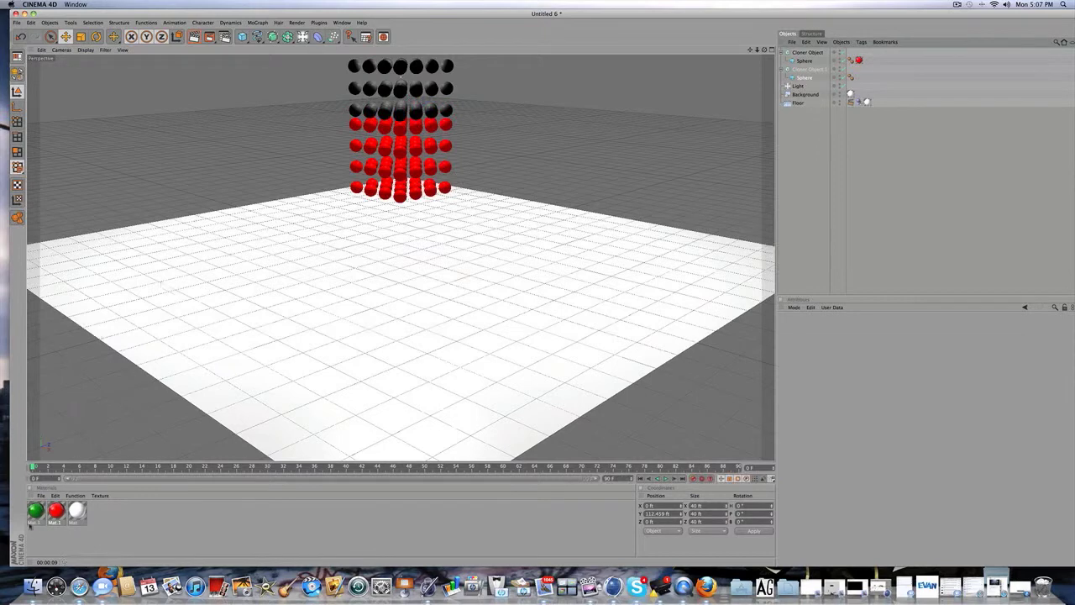
{"action": "left_click_drag", "start_coordinate": [777, 77], "coordinate": [805, 77]}
Render the perspective view to preview the sphere grids and return the timeline to frame 0
{"action": "scroll", "coordinate": [553, 99], "scroll_direction": "down", "scroll_amount": 6}
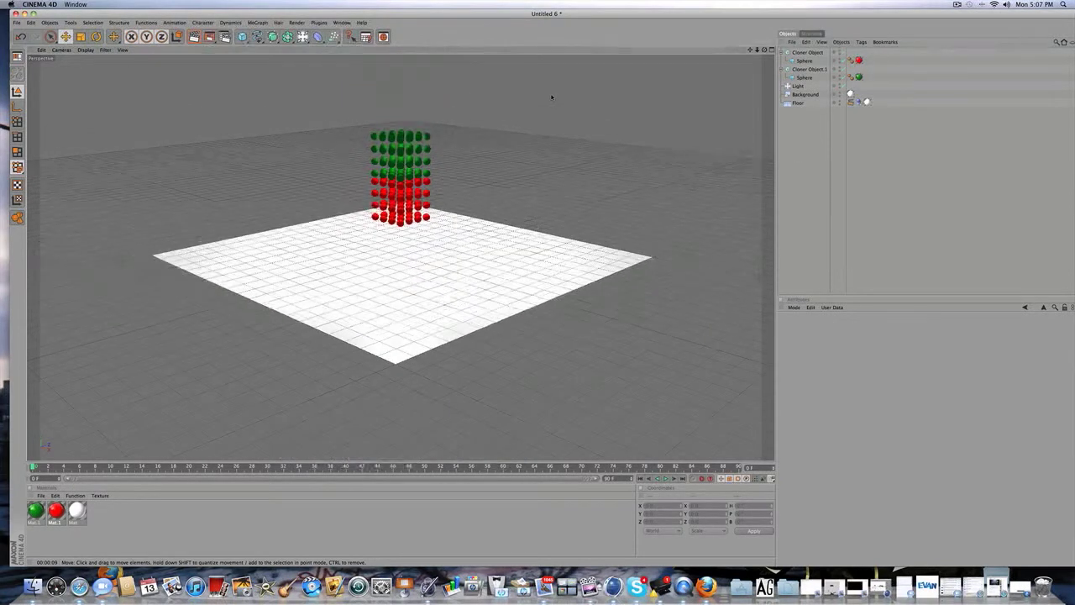
{"action": "scroll", "coordinate": [551, 97], "scroll_direction": "up", "scroll_amount": 4}
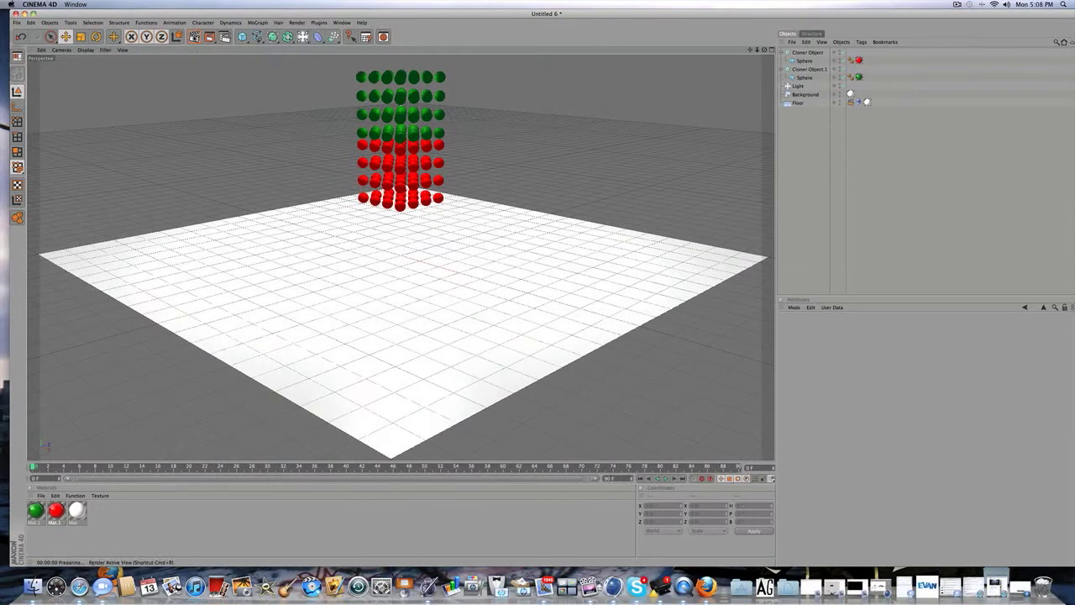
{"action": "left_click", "coordinate": [194, 36]}
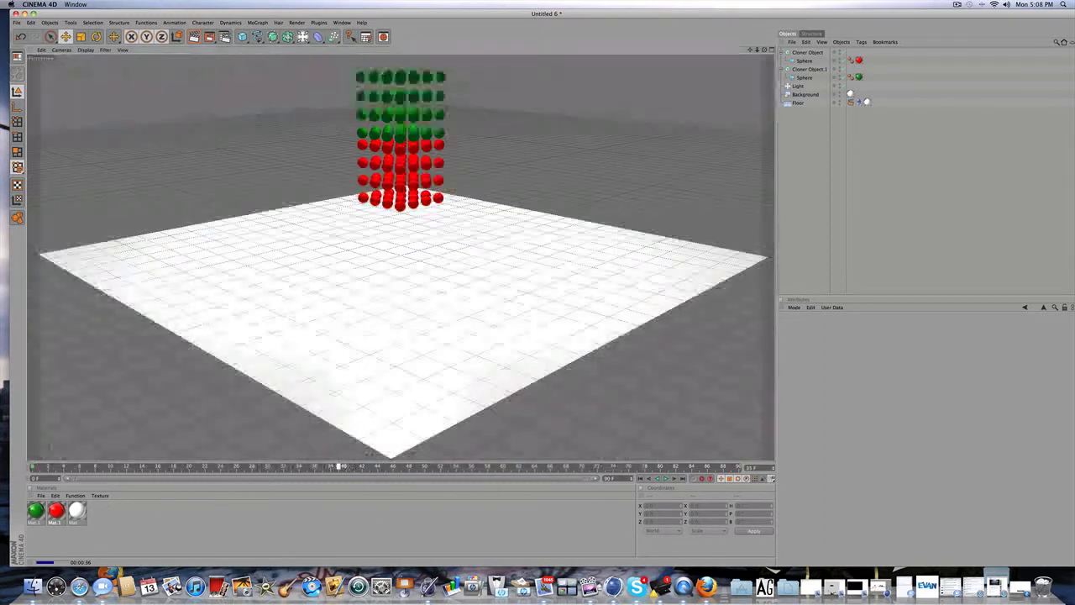
{"action": "left_click_drag", "start_coordinate": [340, 466], "coordinate": [32, 466]}
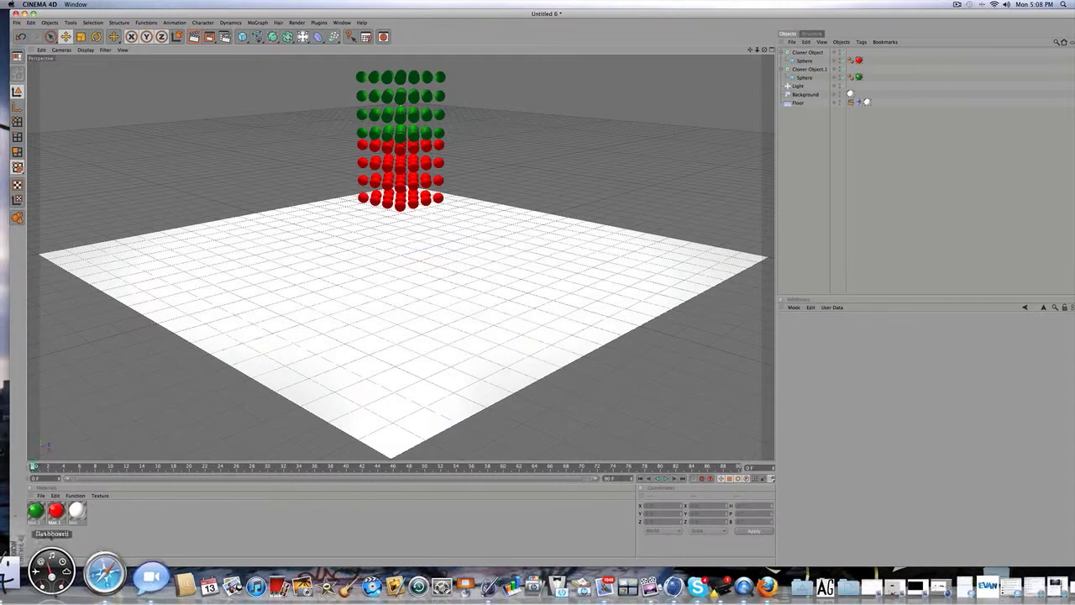
Switch to Finder, open Mogrpah.c4d from the C4d folder and show only its perspective view in CINEMA 4D
{"action": "left_click", "coordinate": [32, 580]}
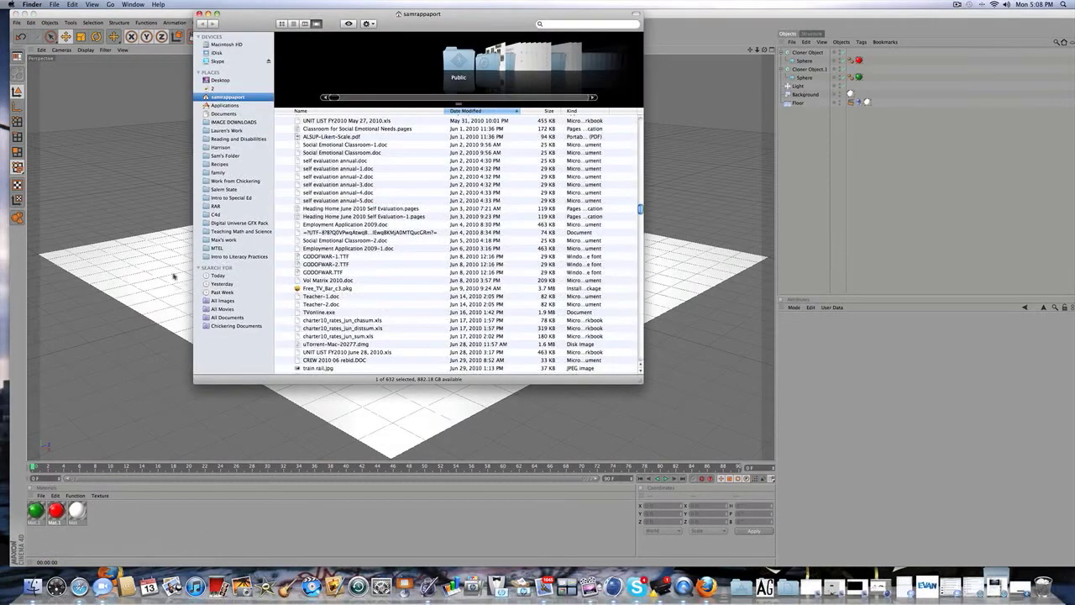
{"action": "left_click", "coordinate": [216, 214]}
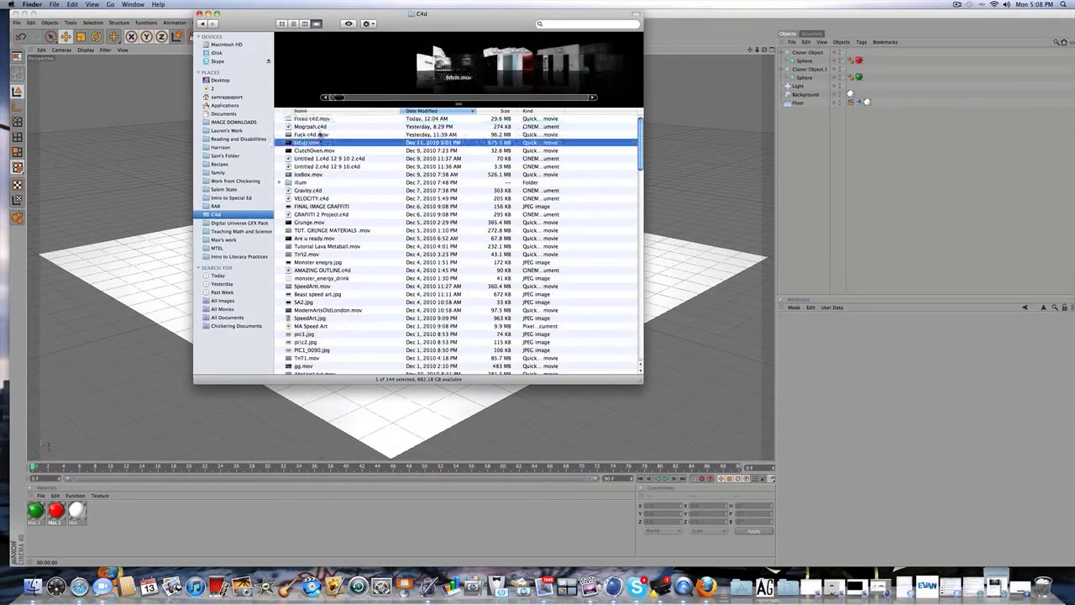
{"action": "left_click", "coordinate": [319, 127]}
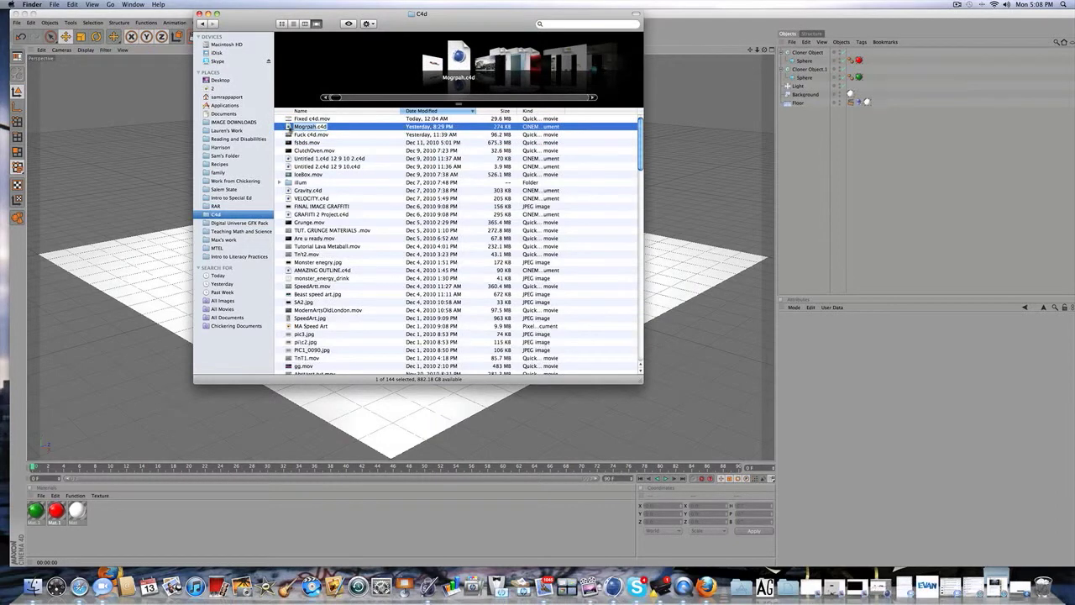
{"action": "double_click", "coordinate": [287, 128]}
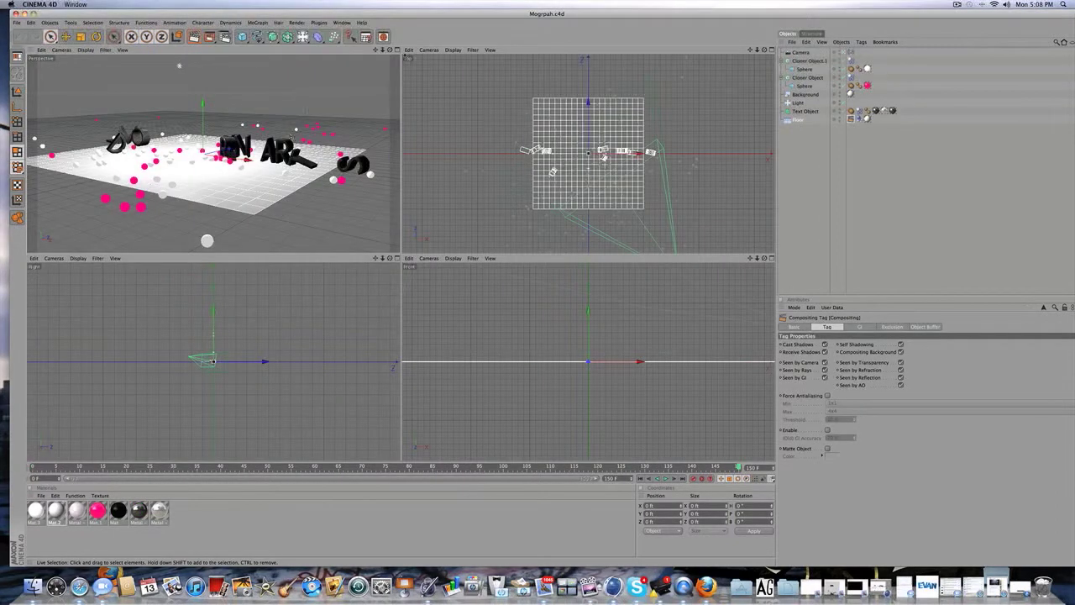
{"action": "left_click", "coordinate": [396, 50]}
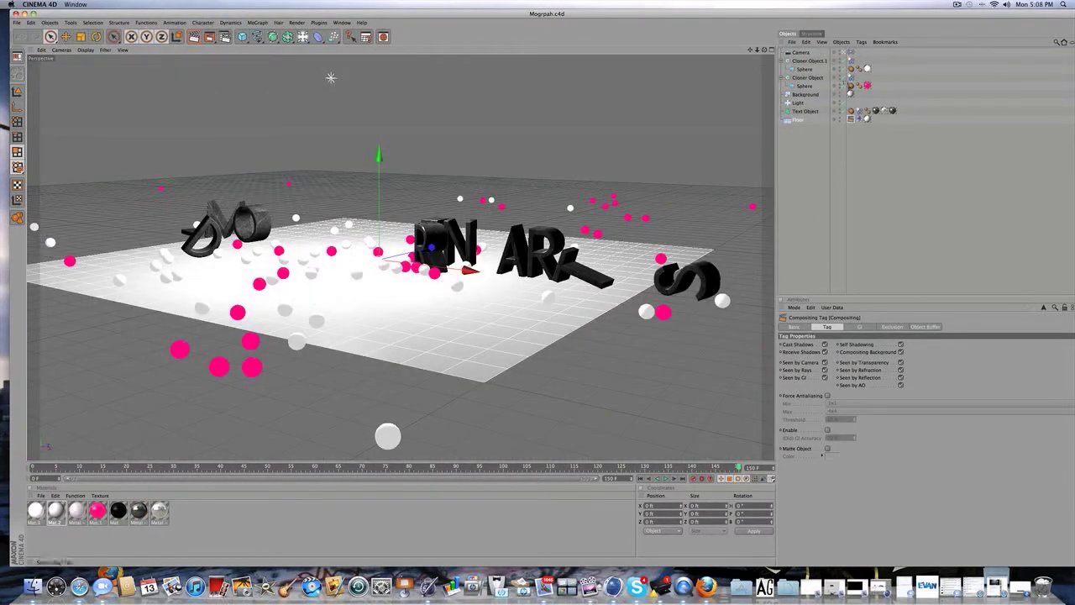
Check the Motion Blur tags on both cloned spheres in the reference project and close it without saving
{"action": "left_click", "coordinate": [850, 70]}
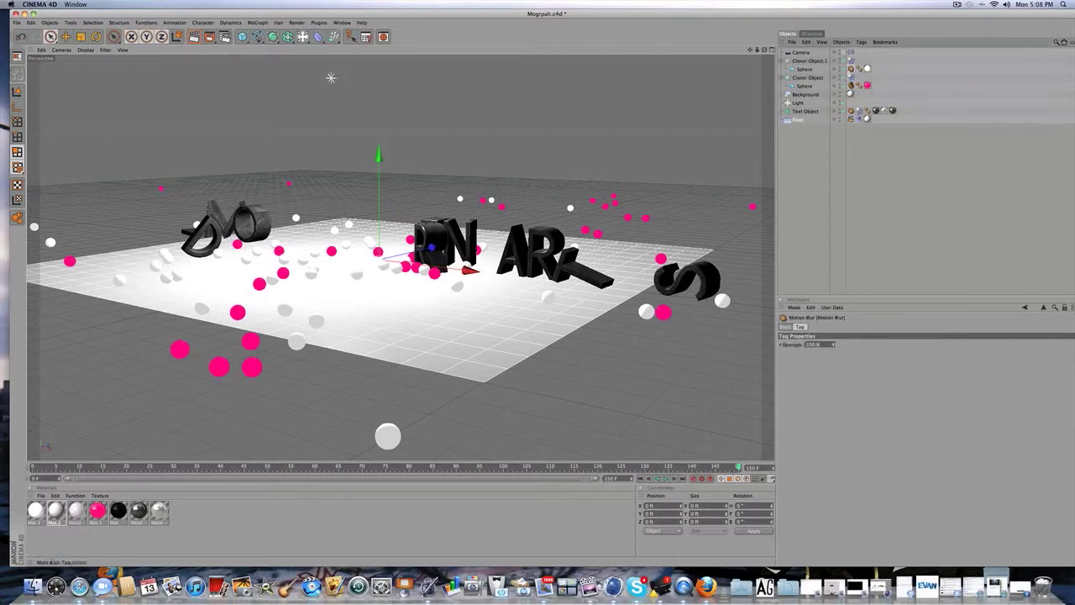
{"action": "left_click", "coordinate": [858, 86]}
{"action": "left_click", "coordinate": [850, 85]}
{"action": "left_click", "coordinate": [16, 13]}
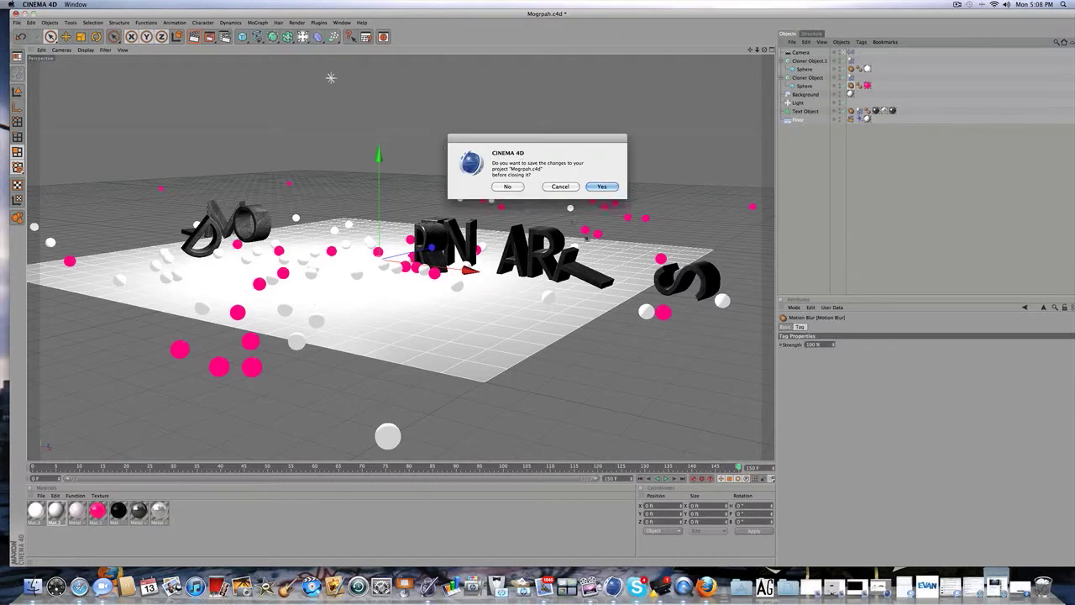
{"action": "left_click", "coordinate": [509, 186]}
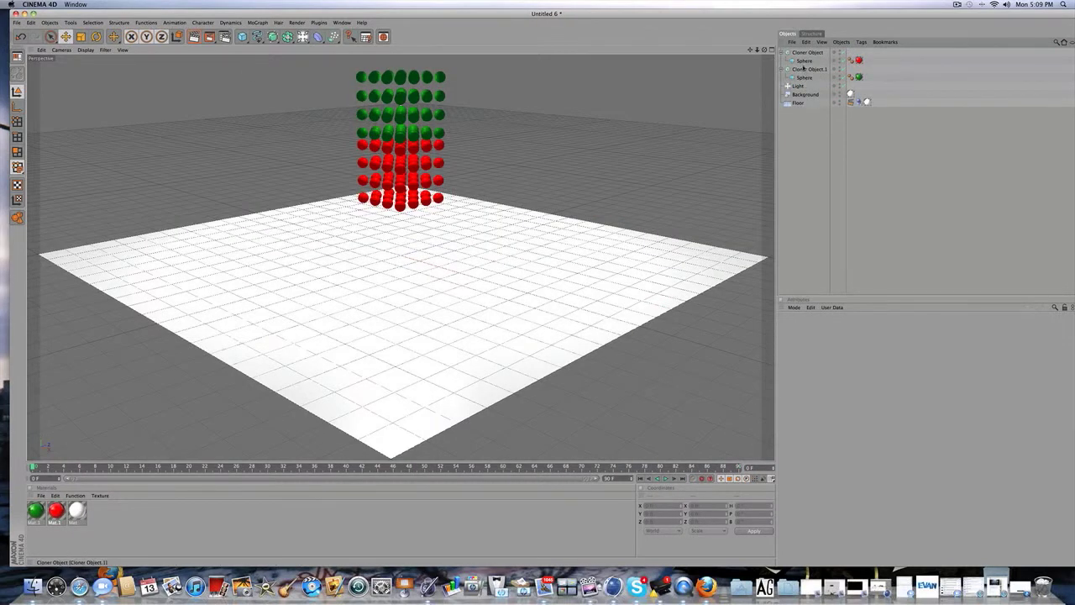
Add a Motion Blur tag to the Sphere under each of the two cloner objects
{"action": "left_click", "coordinate": [804, 61]}
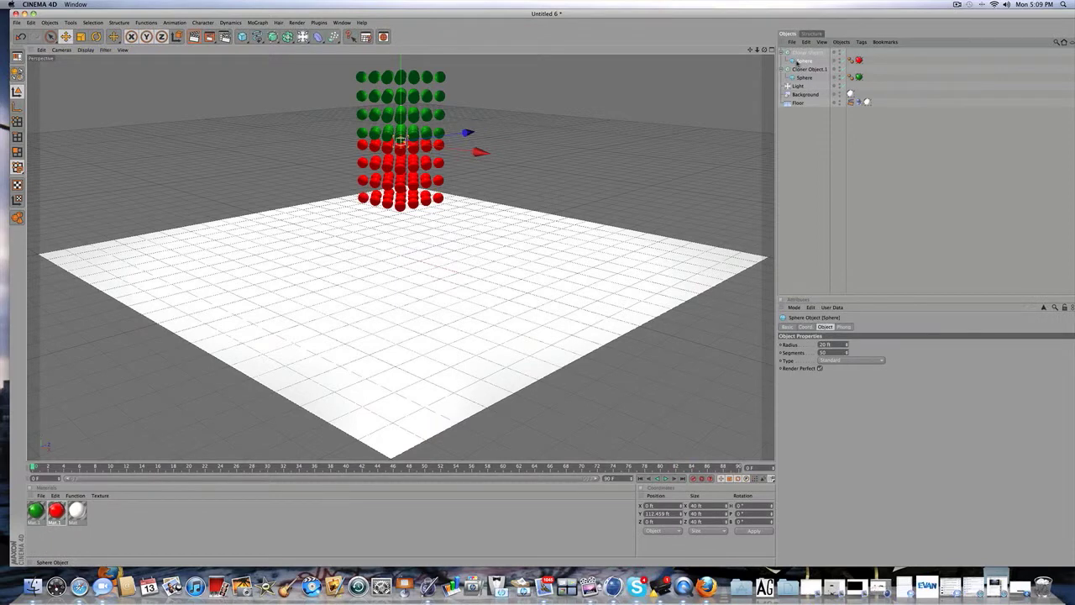
{"action": "right_click", "coordinate": [797, 62]}
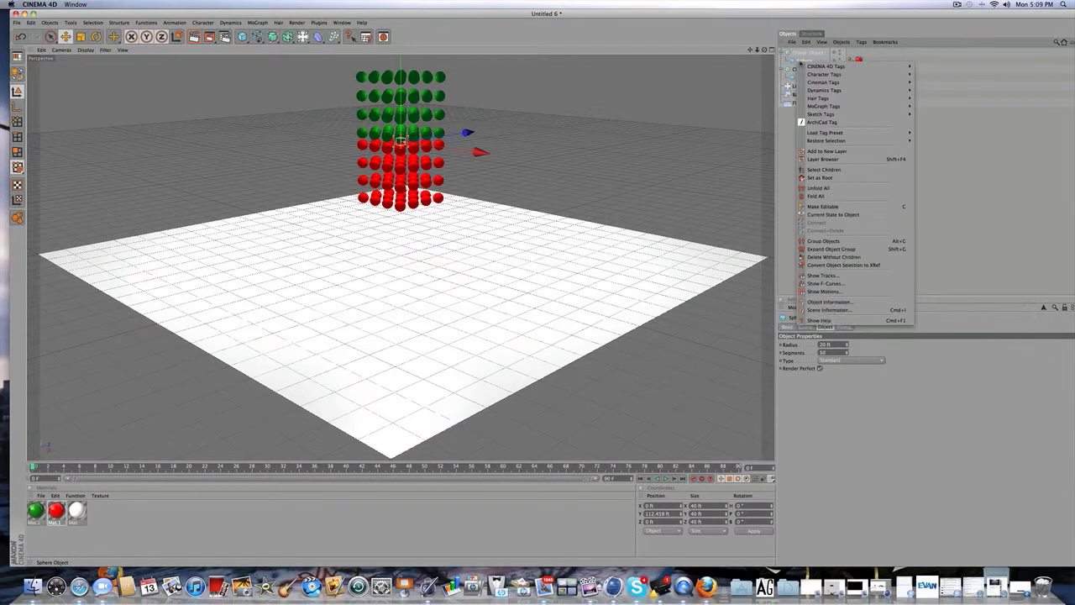
{"action": "mouse_move", "coordinate": [819, 71]}
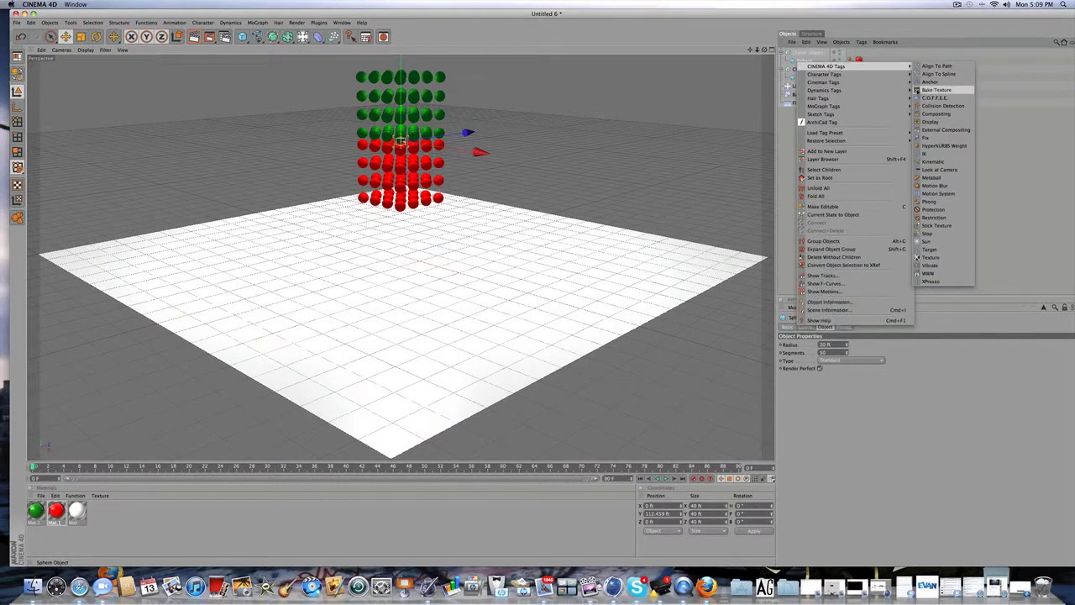
{"action": "left_click", "coordinate": [950, 185]}
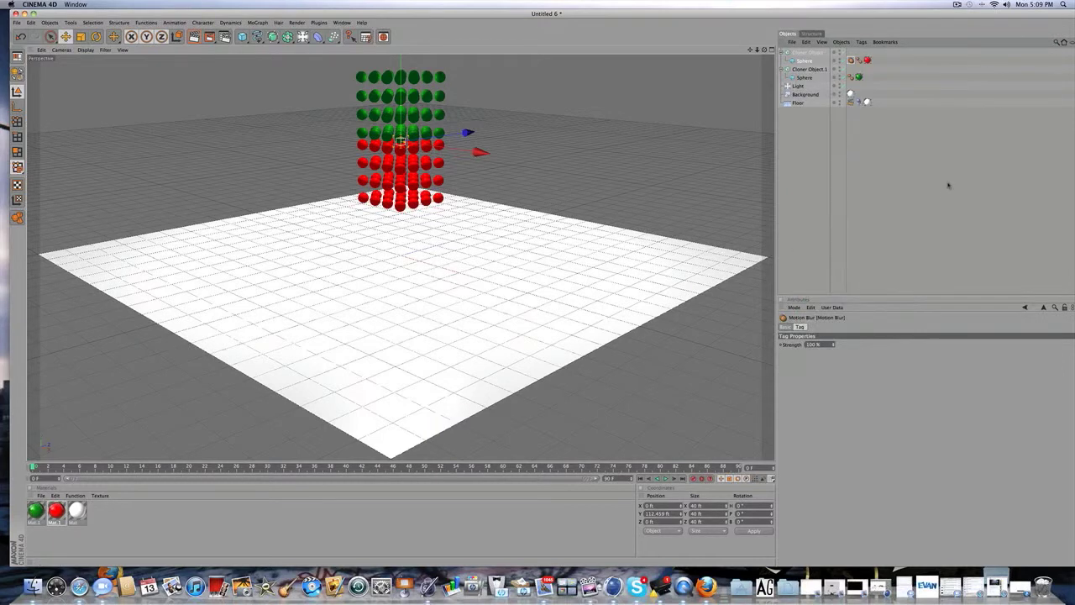
{"action": "left_click", "coordinate": [800, 78]}
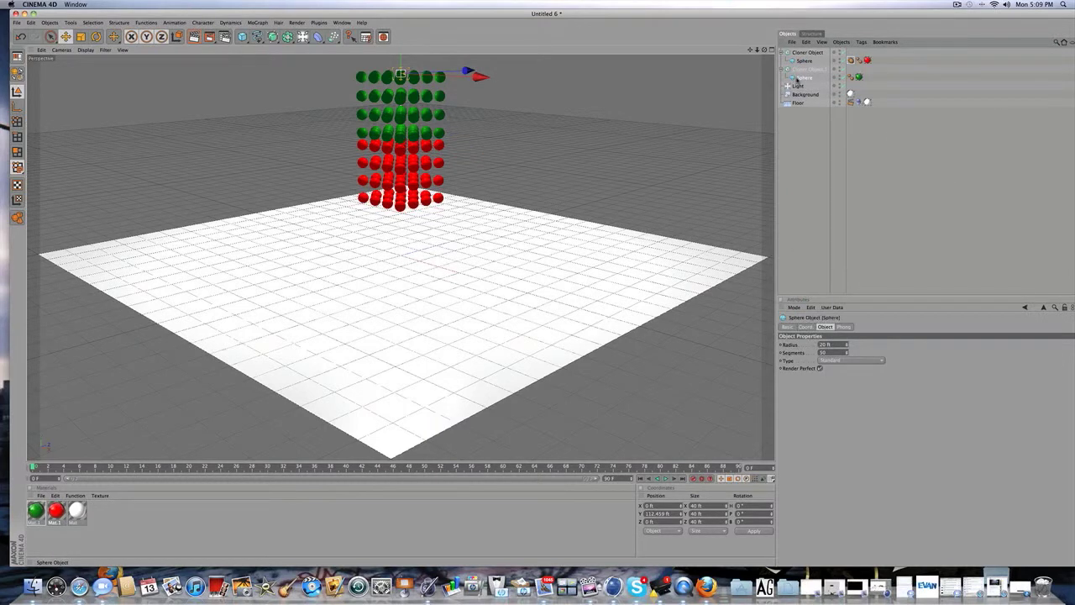
{"action": "right_click", "coordinate": [797, 79]}
{"action": "mouse_move", "coordinate": [828, 82]}
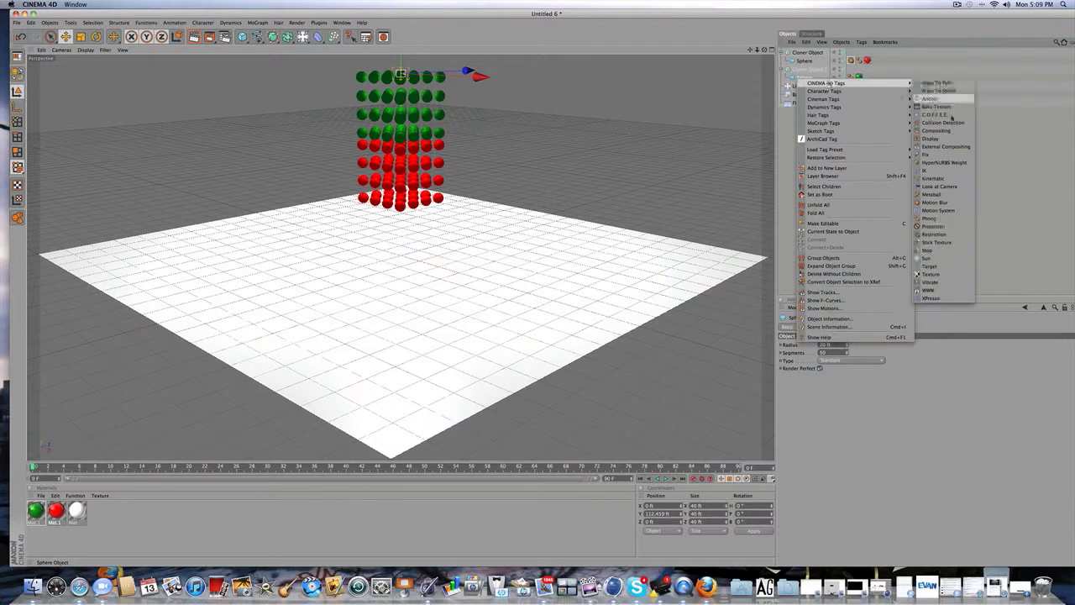
{"action": "left_click", "coordinate": [934, 204]}
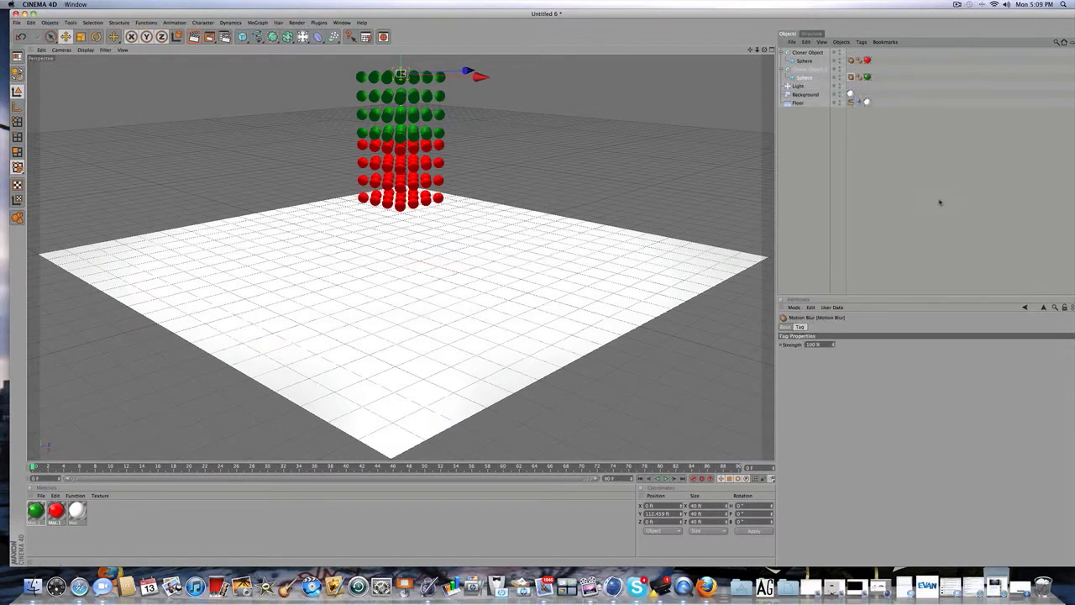
{"action": "left_click", "coordinate": [839, 101]}
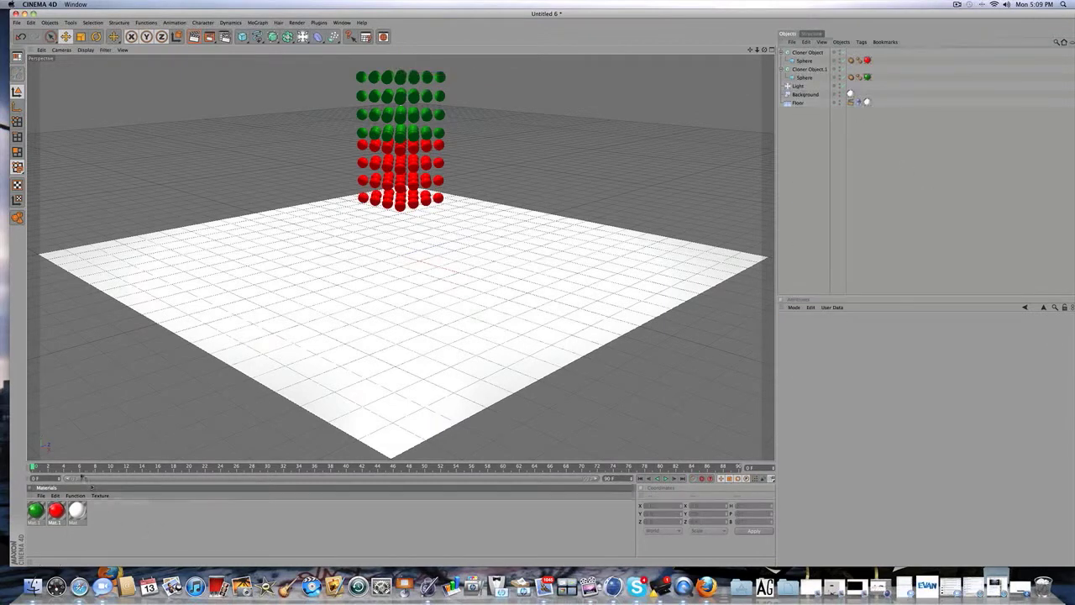
Return the timeline to frame 0 and add a MoGraph Rigid Body tag to both cloner objects
{"action": "left_click", "coordinate": [148, 467]}
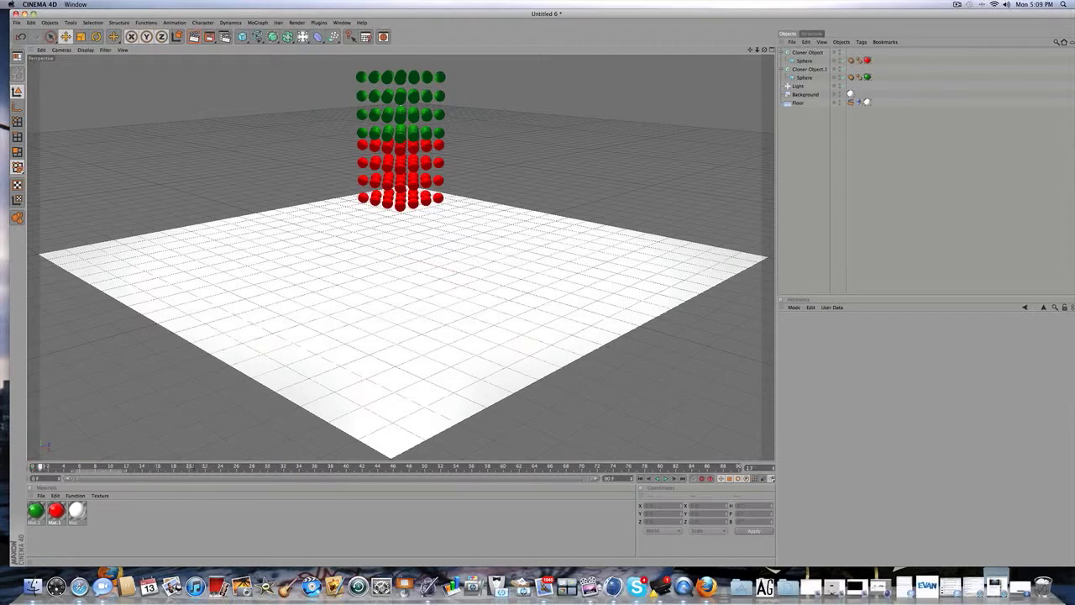
{"action": "left_click_drag", "start_coordinate": [40, 467], "coordinate": [33, 467]}
{"action": "left_click", "coordinate": [801, 53]}
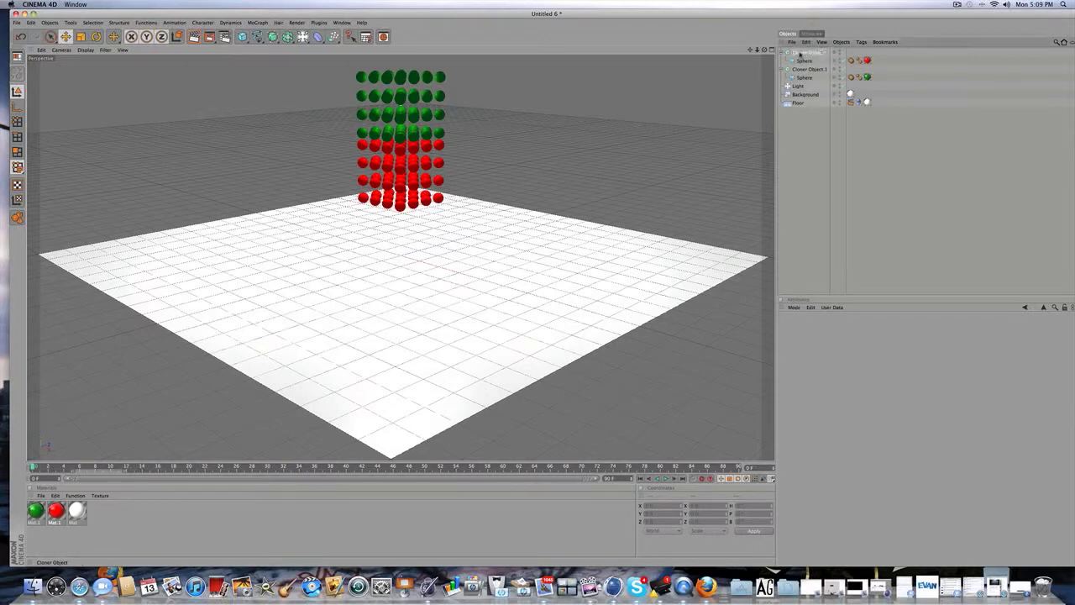
{"action": "right_click", "coordinate": [799, 55]}
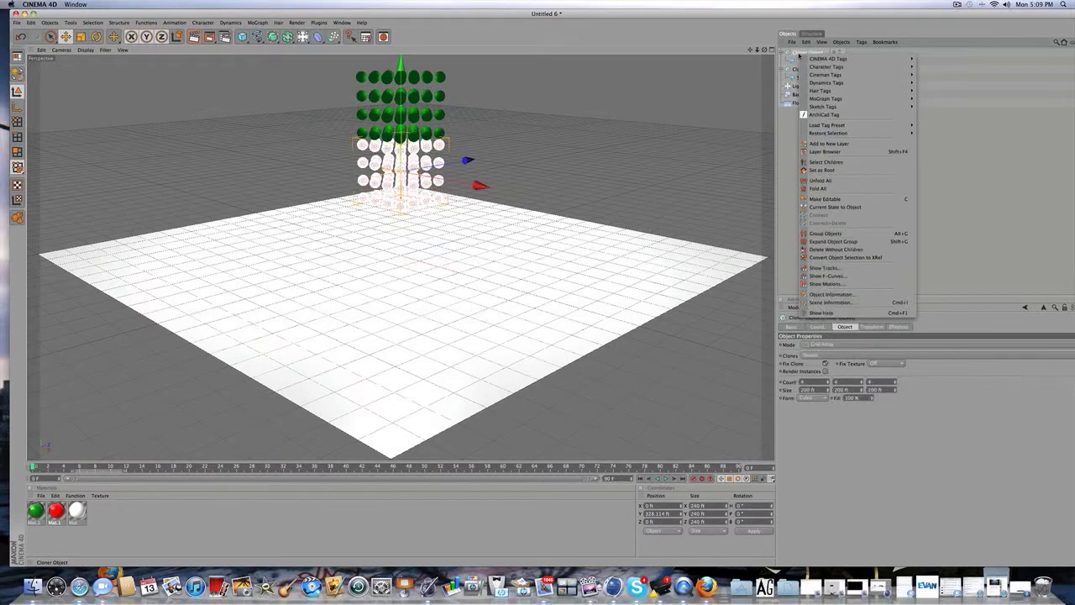
{"action": "mouse_move", "coordinate": [818, 58]}
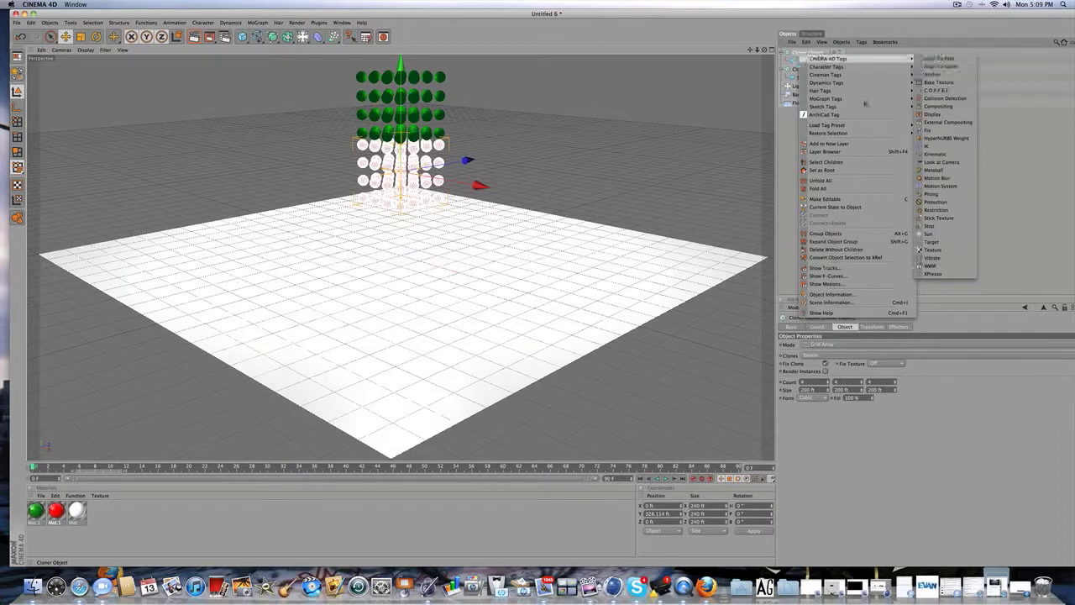
{"action": "mouse_move", "coordinate": [862, 99]}
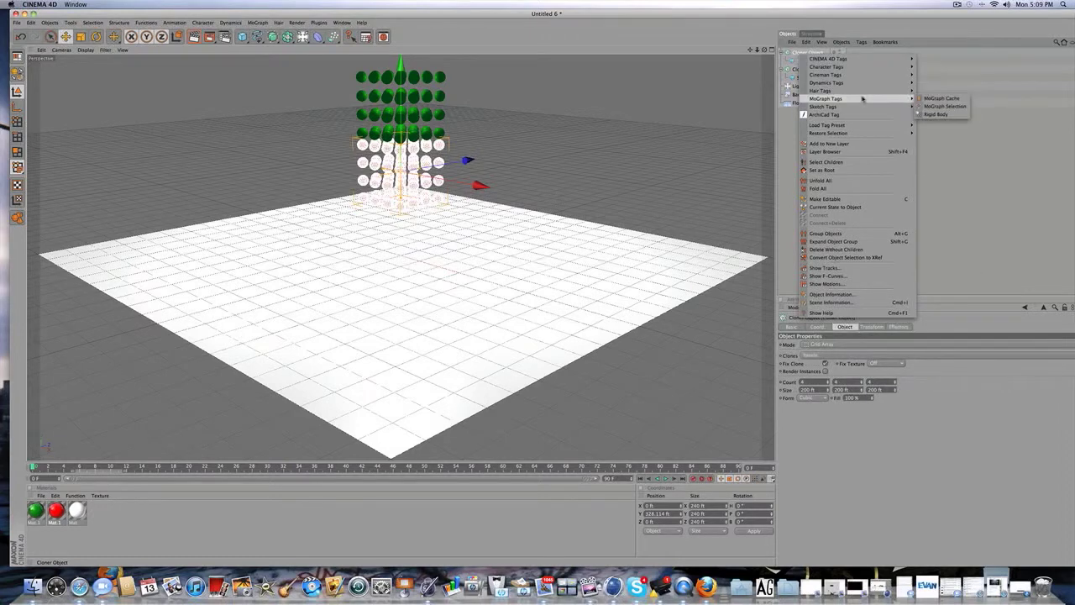
{"action": "left_click", "coordinate": [936, 114]}
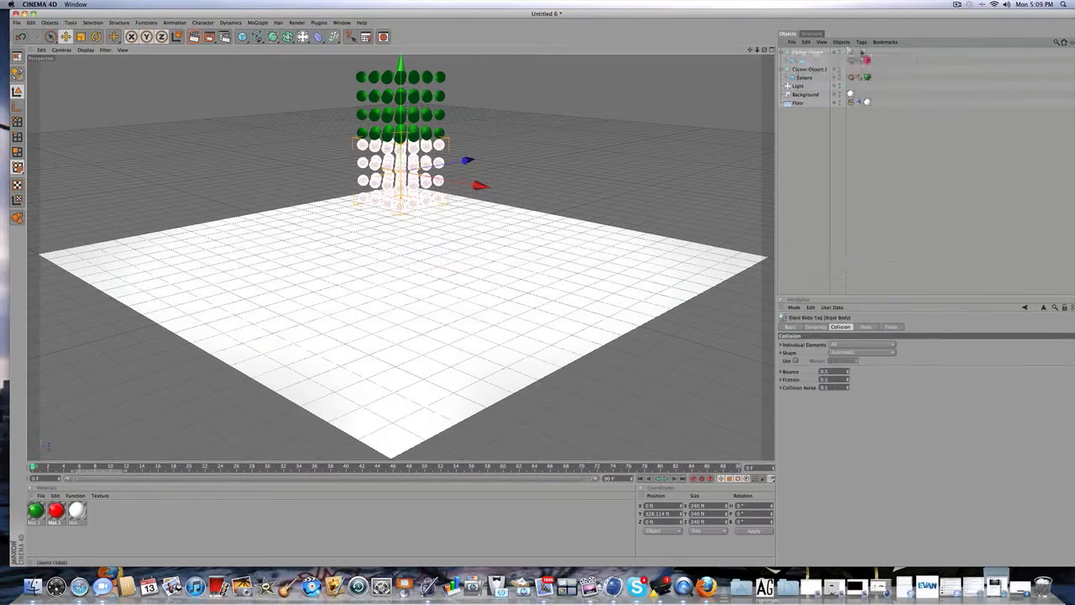
{"action": "right_click", "coordinate": [809, 70]}
{"action": "mouse_move", "coordinate": [857, 114]}
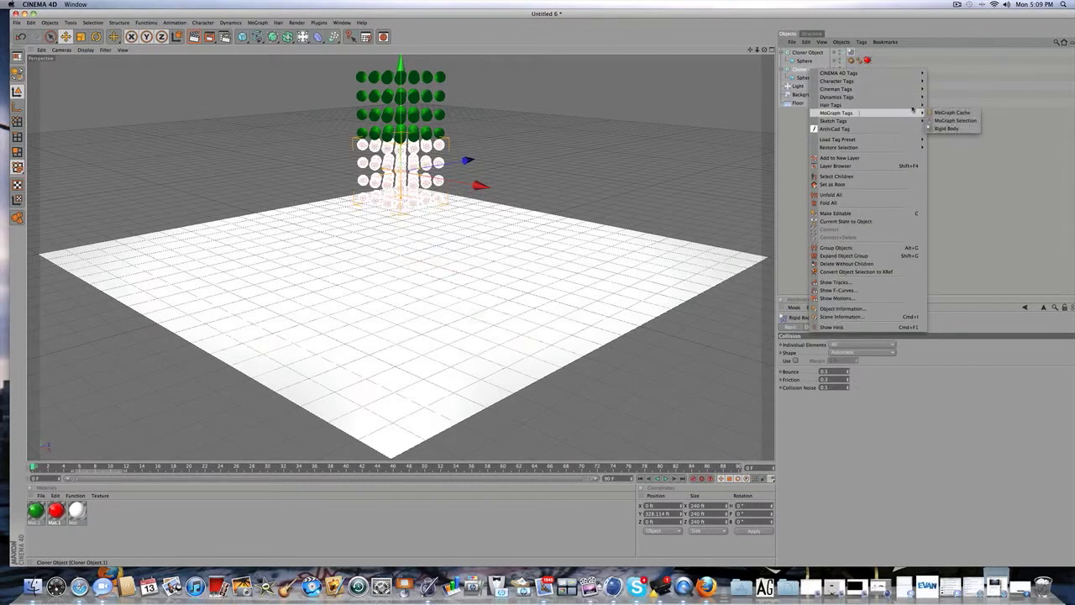
{"action": "left_click", "coordinate": [947, 129]}
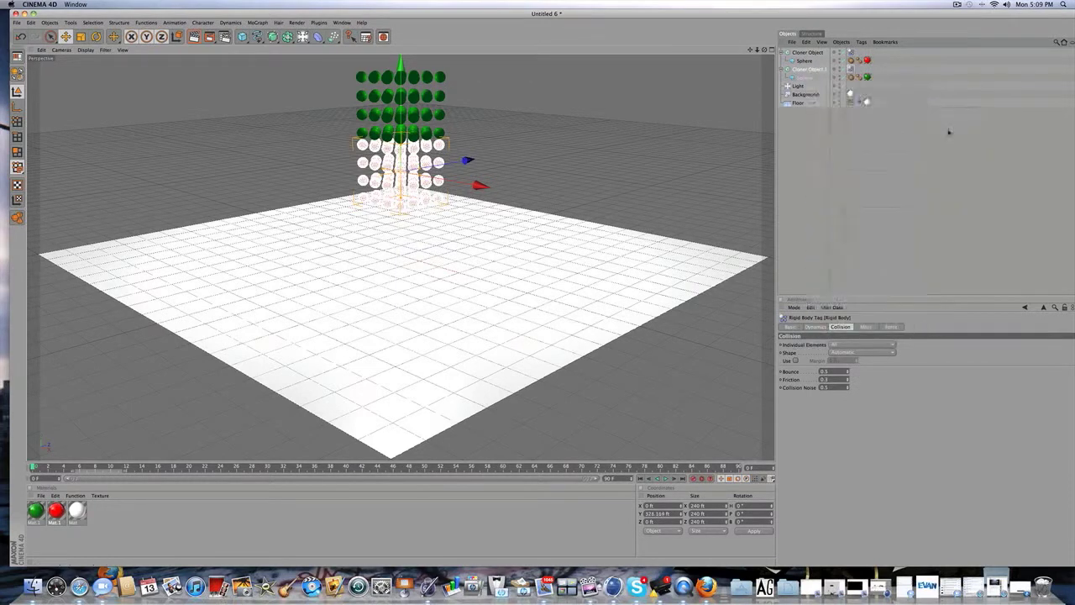
{"action": "left_click", "coordinate": [889, 132]}
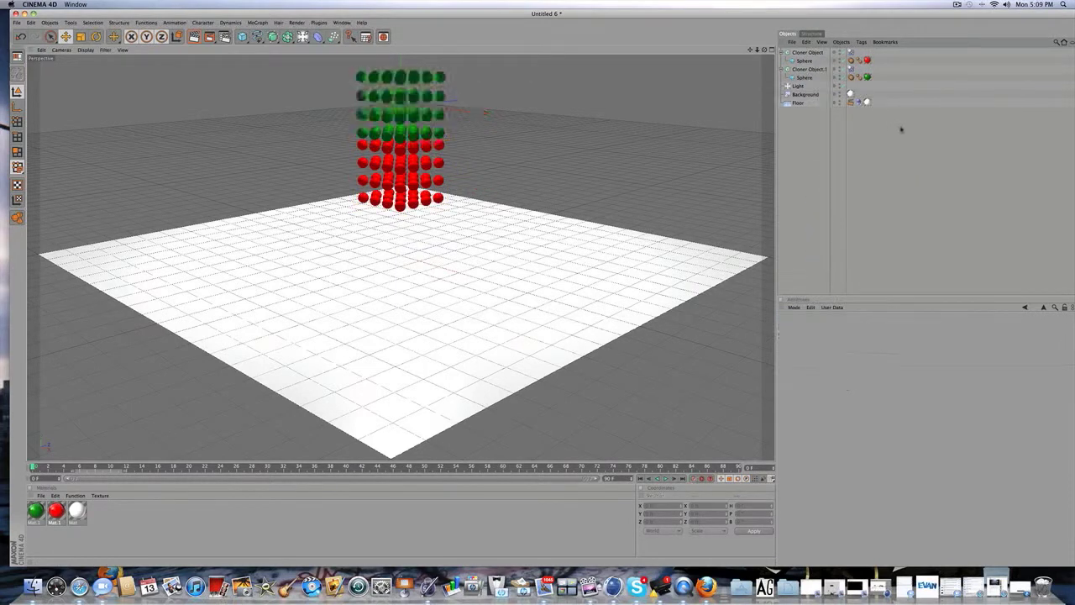
Play and scrub the simulation to check how the red and green spheres fall and scatter across the floor
{"action": "left_click", "coordinate": [665, 478]}
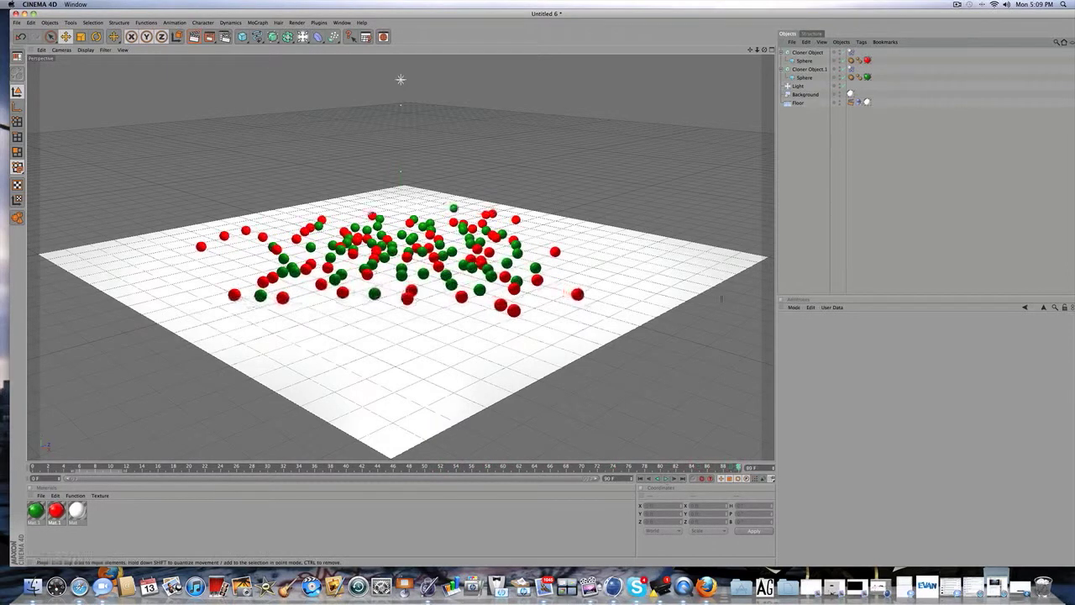
{"action": "left_click_drag", "start_coordinate": [763, 50], "coordinate": [802, 49]}
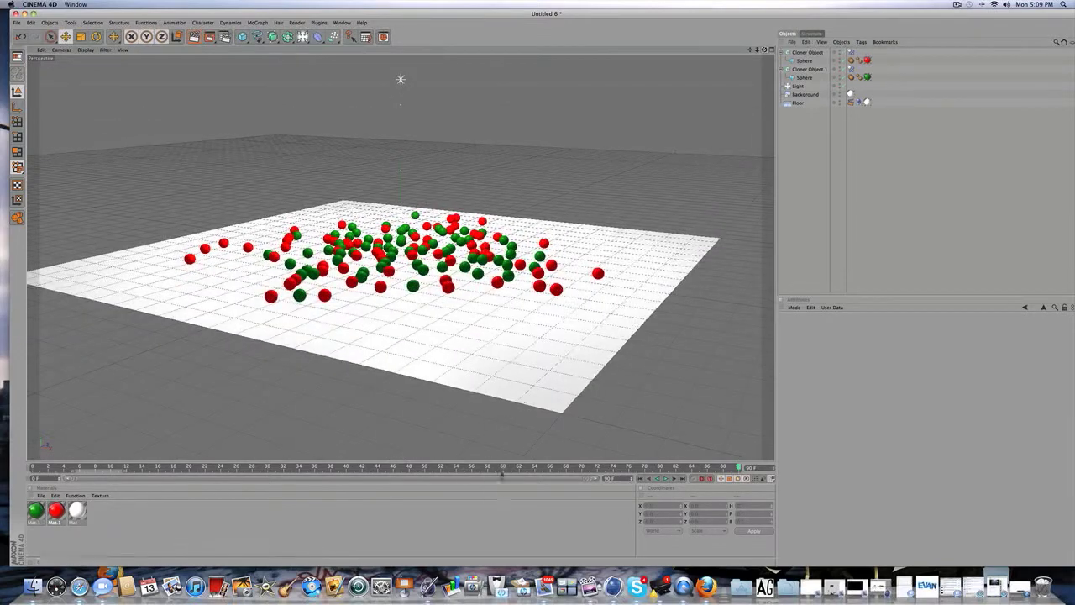
{"action": "left_click_drag", "start_coordinate": [163, 458], "coordinate": [756, 441]}
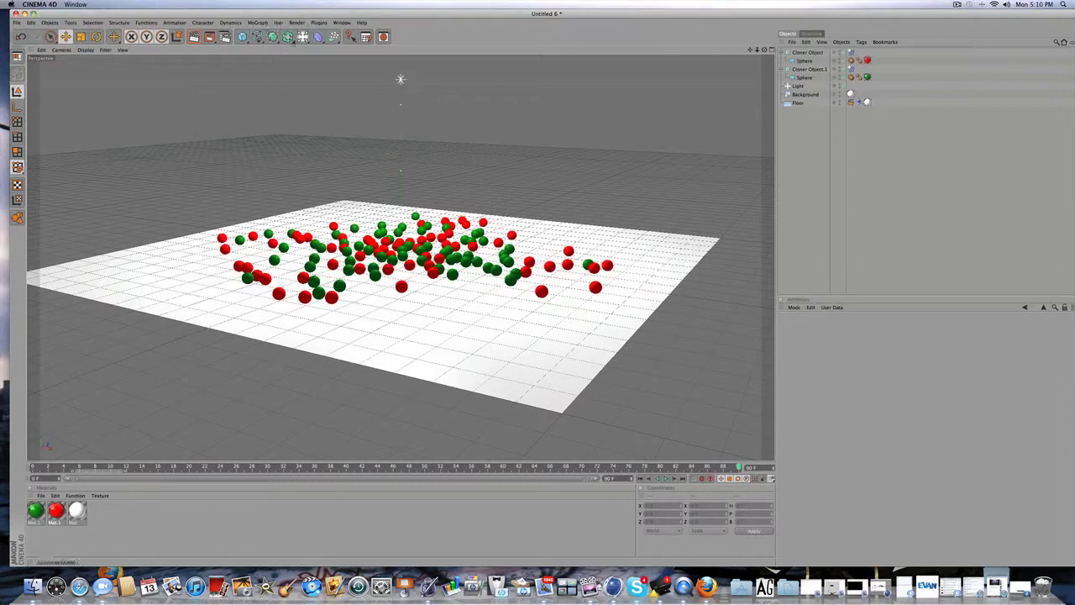
Add a Camera object that frames the scattered spheres on the floor and look through it
{"action": "scroll", "coordinate": [532, 103], "scroll_direction": "up", "scroll_amount": 3}
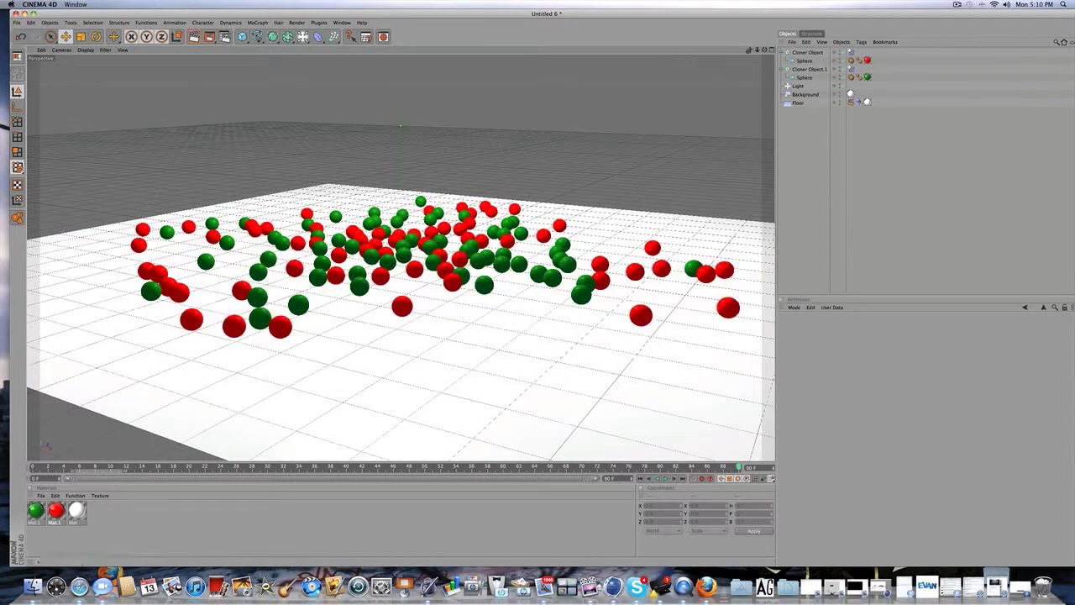
{"action": "left_click_drag", "start_coordinate": [750, 51], "coordinate": [717, 74]}
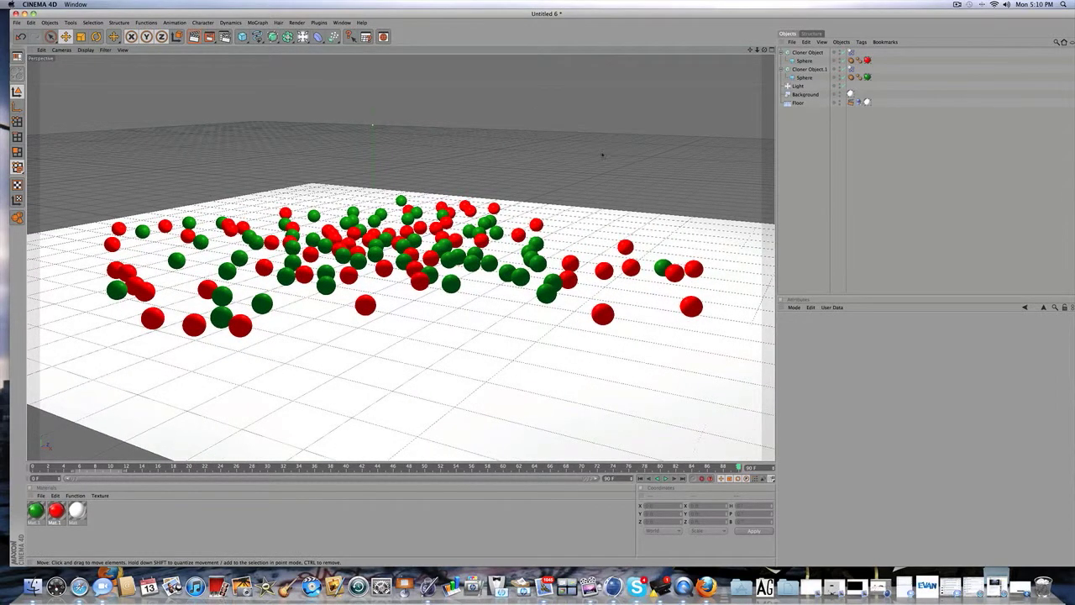
{"action": "scroll", "coordinate": [588, 147], "scroll_direction": "down", "scroll_amount": 3}
{"action": "scroll", "coordinate": [574, 141], "scroll_direction": "down", "scroll_amount": 2}
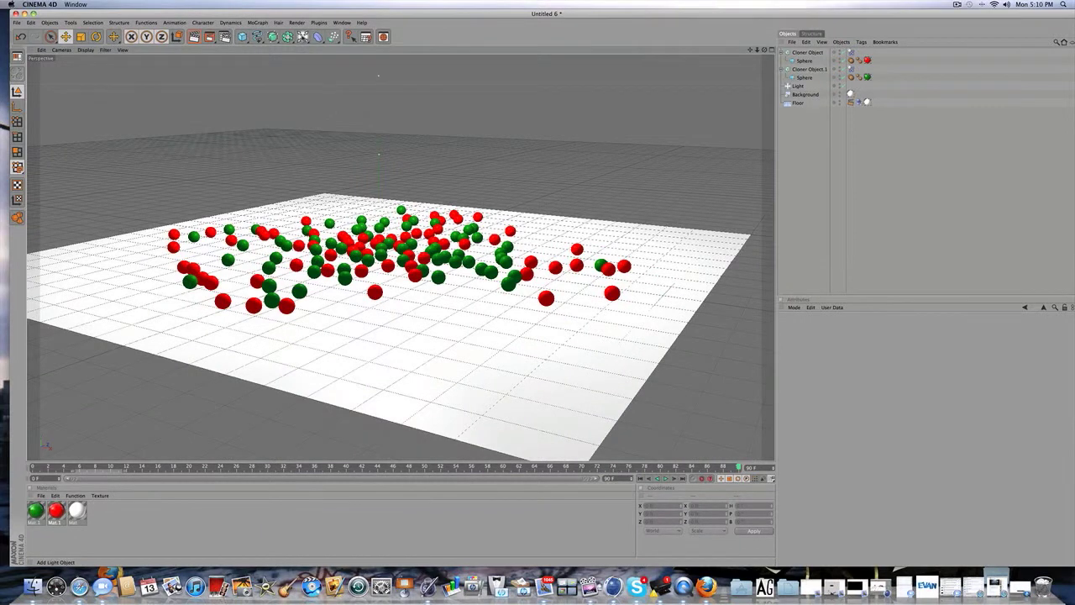
{"action": "left_click", "coordinate": [303, 37]}
{"action": "left_click", "coordinate": [441, 59]}
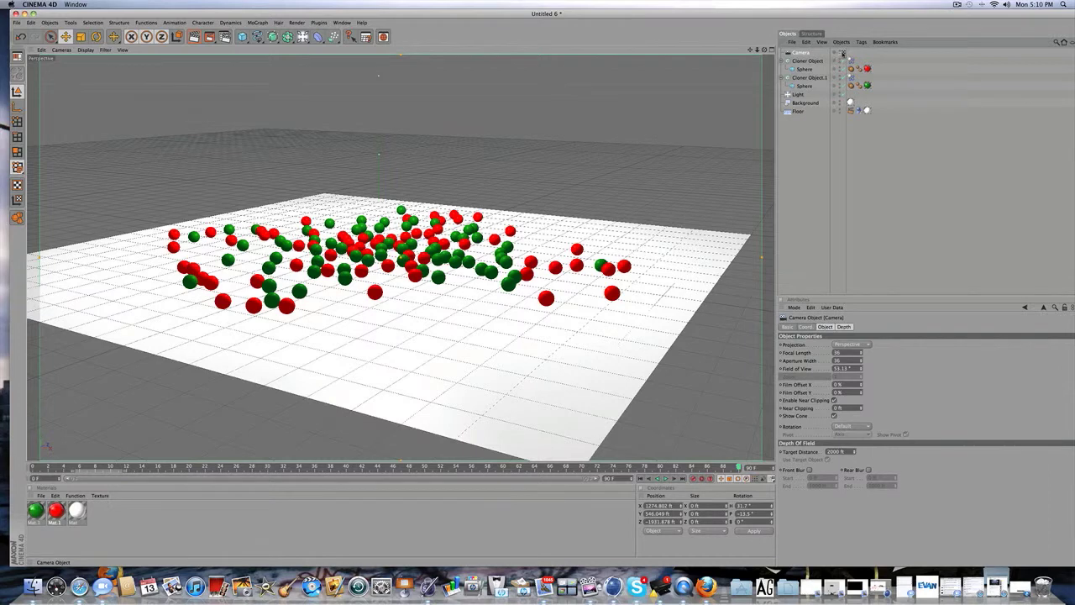
{"action": "left_click", "coordinate": [843, 53]}
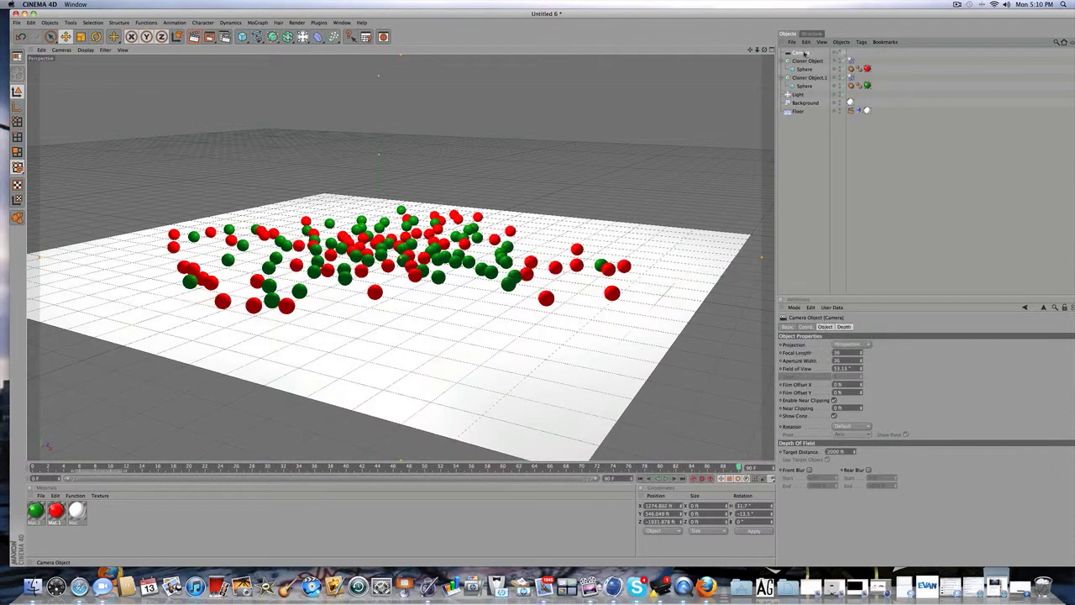
Add a Vibrate tag to the Camera with position vibration enabled and scrub the timeline to preview the shake
{"action": "right_click", "coordinate": [804, 53]}
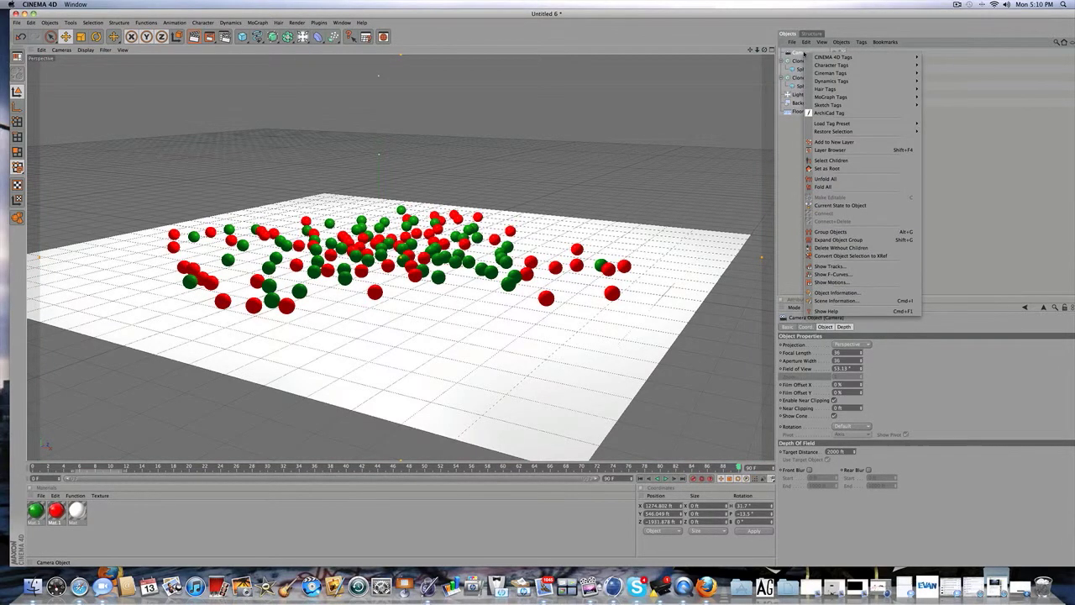
{"action": "mouse_move", "coordinate": [835, 57]}
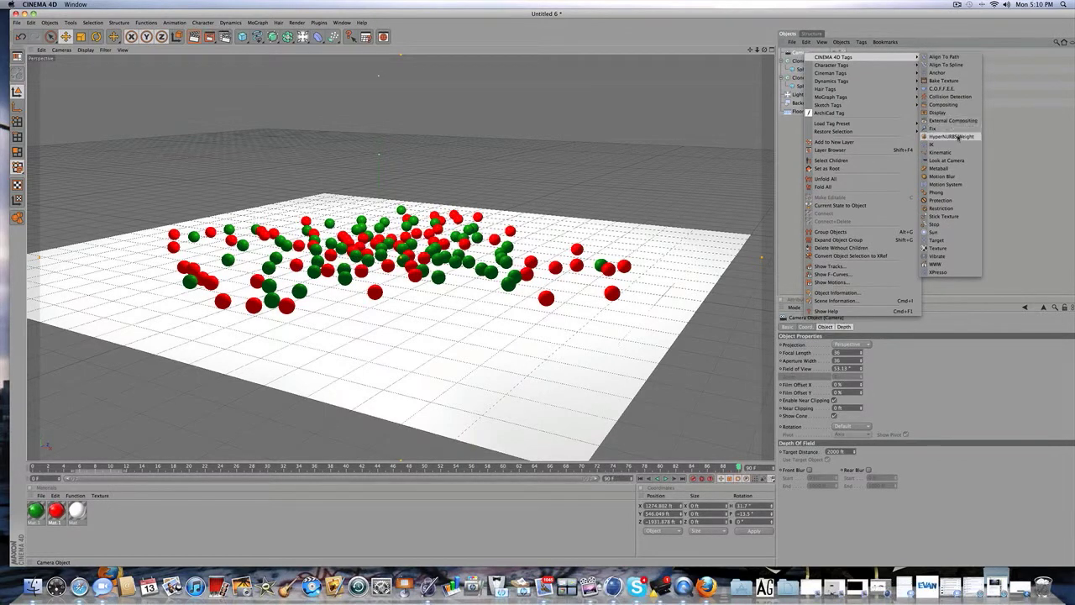
{"action": "mouse_move", "coordinate": [890, 57]}
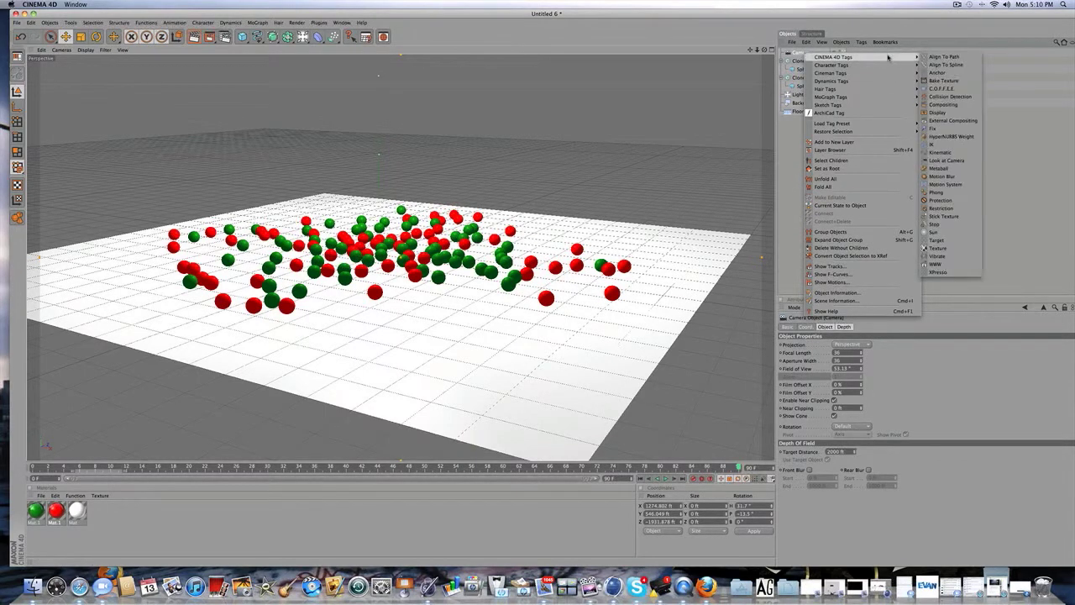
{"action": "left_click", "coordinate": [933, 257]}
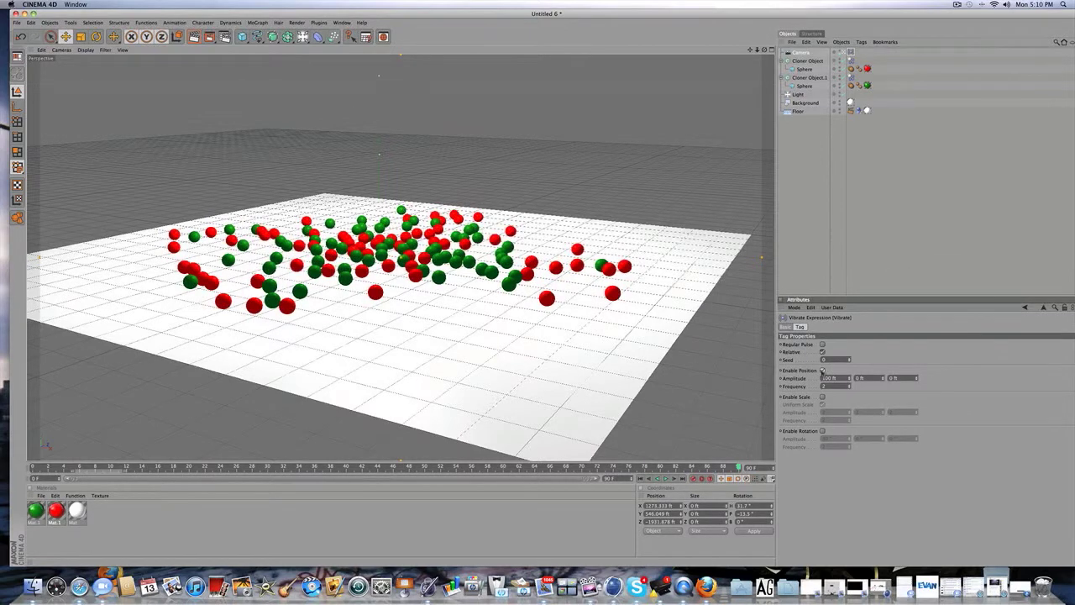
{"action": "left_click", "coordinate": [823, 370]}
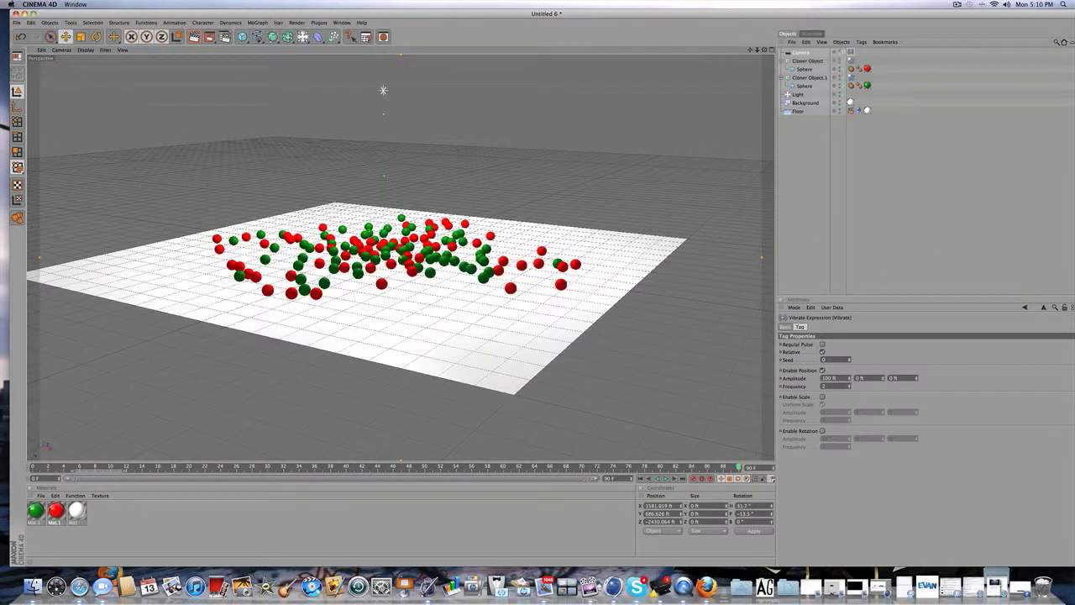
{"action": "left_click_drag", "start_coordinate": [35, 468], "coordinate": [225, 468]}
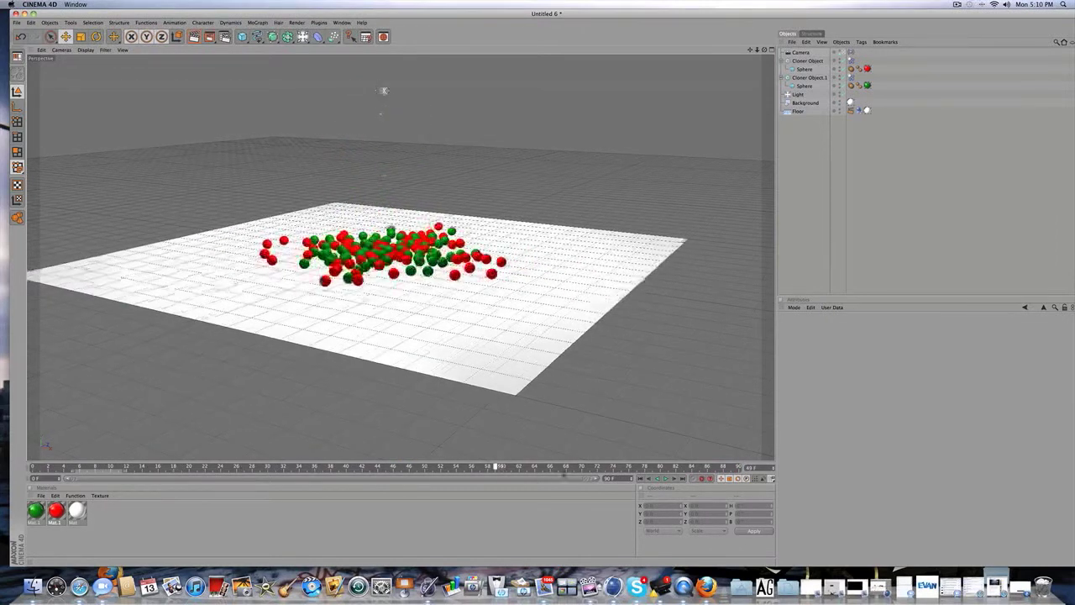
Set the Camera's Vibrate position amplitude to 50 ft in X and Y and 0 ft in Z, with a frequency of 1.5
{"action": "left_click", "coordinate": [805, 102]}
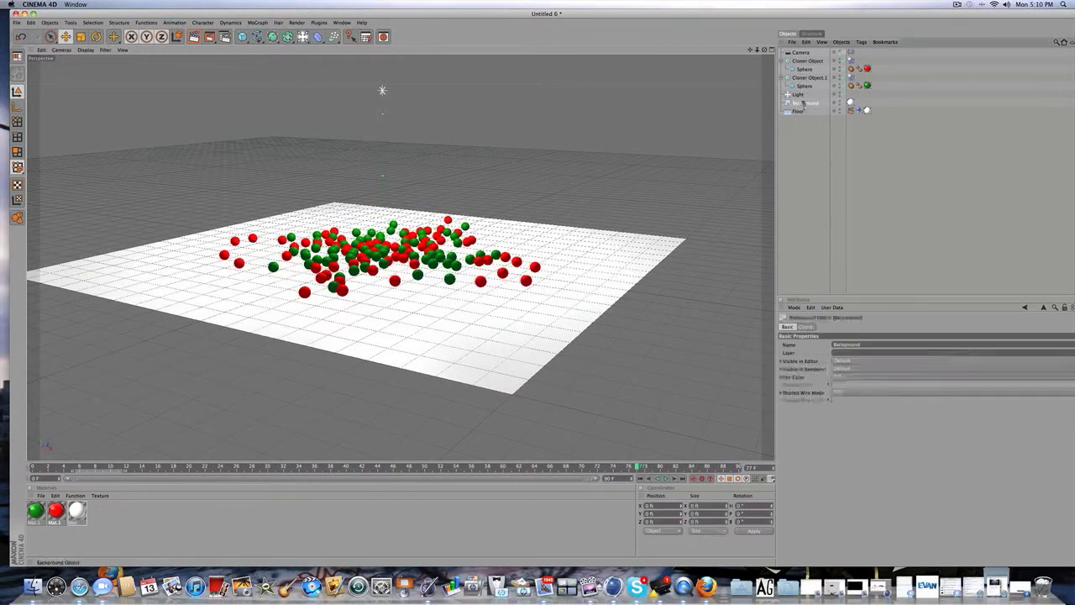
{"action": "left_click", "coordinate": [802, 52]}
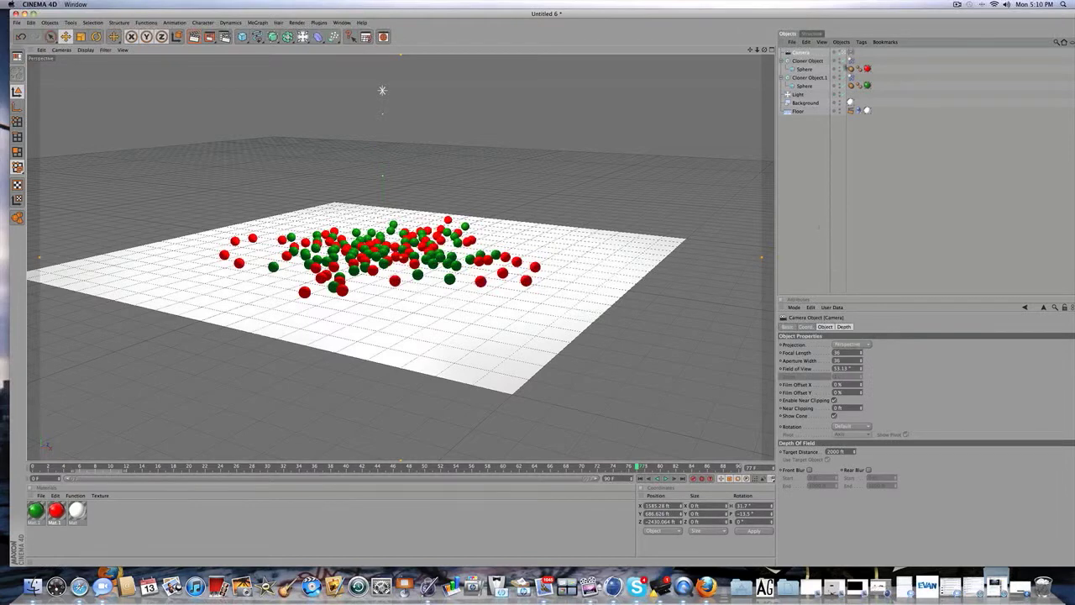
{"action": "left_click", "coordinate": [850, 52]}
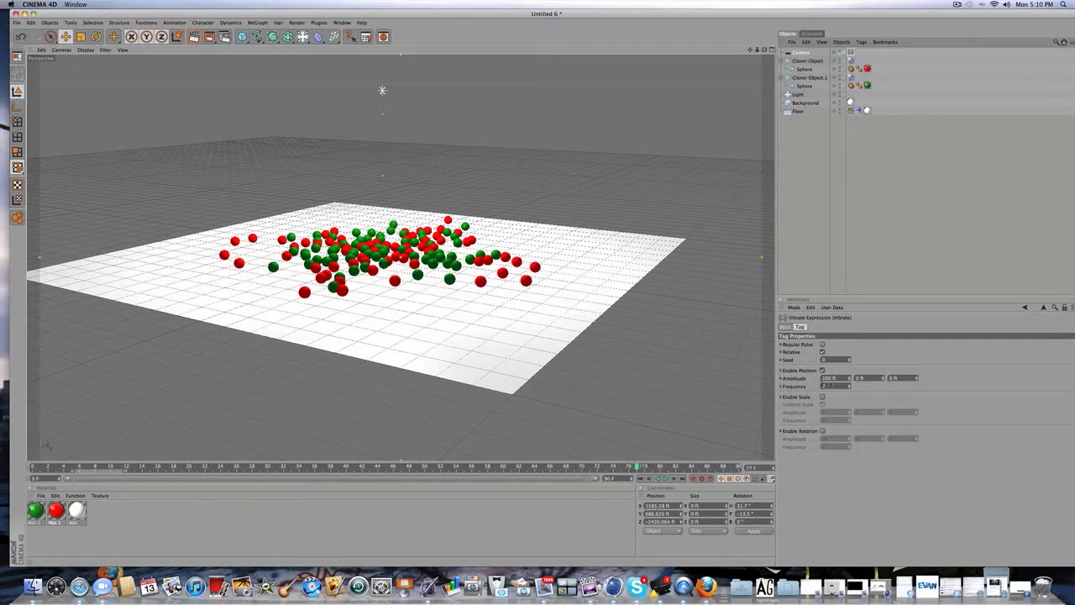
{"action": "double_click", "coordinate": [826, 378]}
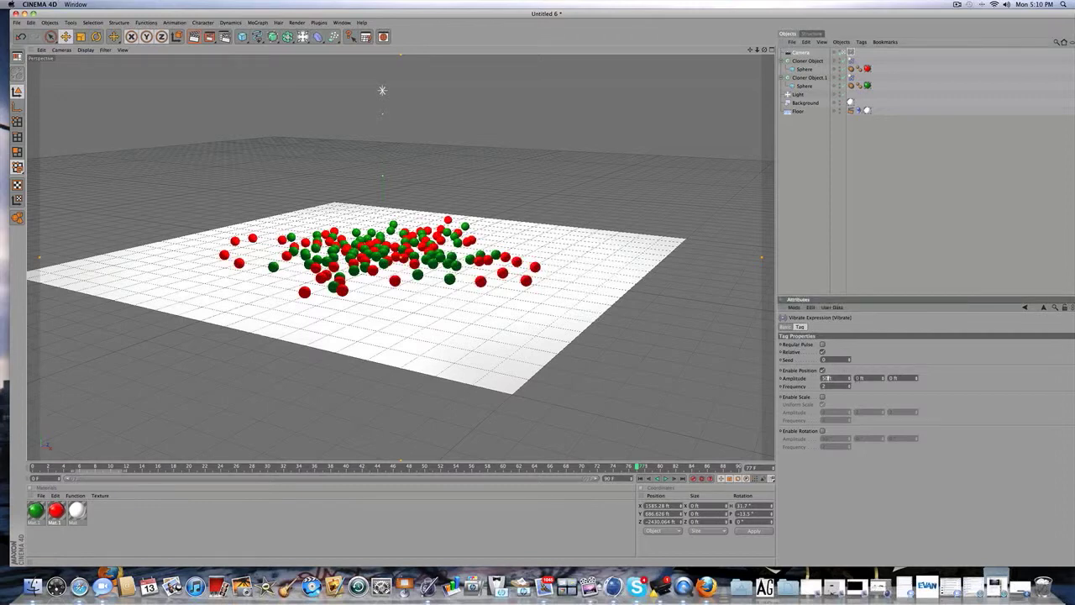
{"action": "type", "text": "0"}
{"action": "left_click", "coordinate": [856, 378]}
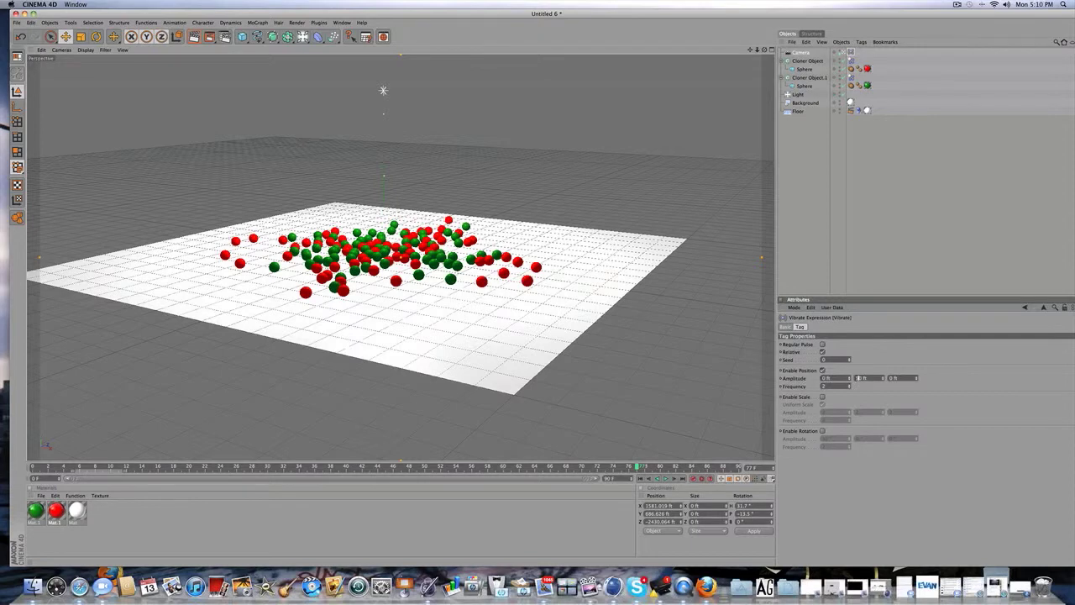
{"action": "left_click", "coordinate": [826, 378]}
{"action": "type", "text": "50"}
{"action": "key", "text": "Tab"}
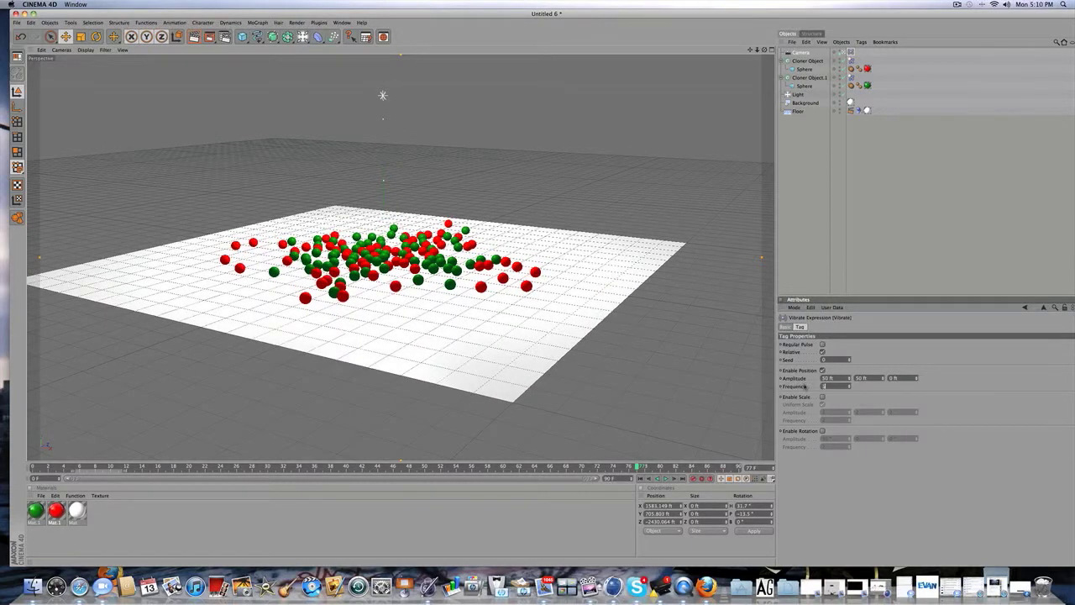
{"action": "type", "text": "1.5"}
{"action": "key", "text": "Return"}
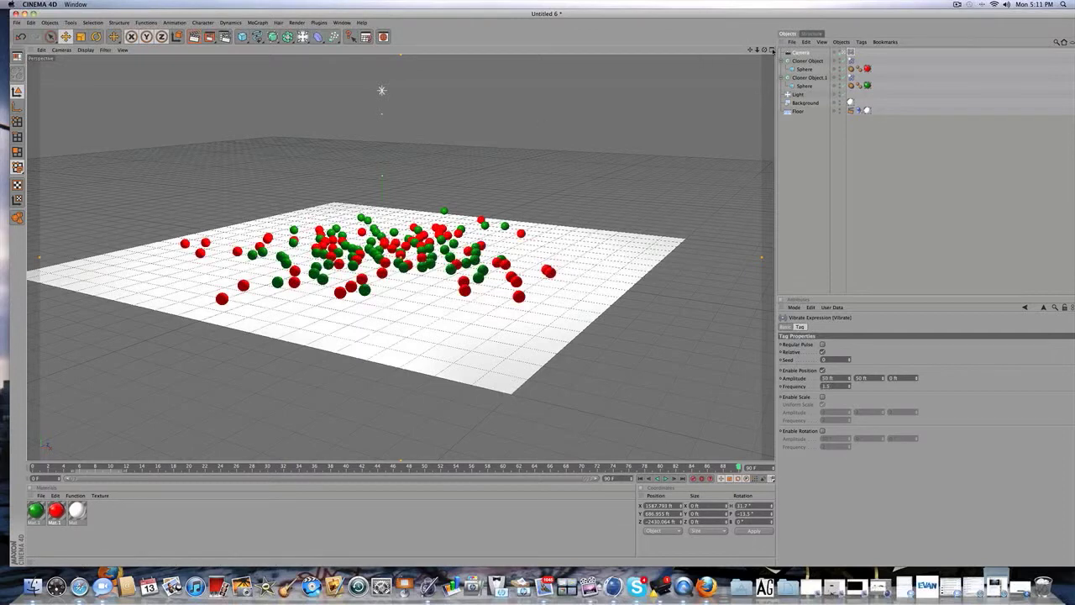
Enable rear blur in the Camera's depth of field and adjust its target distance to about 2071 ft, using the top view
{"action": "left_click", "coordinate": [771, 50]}
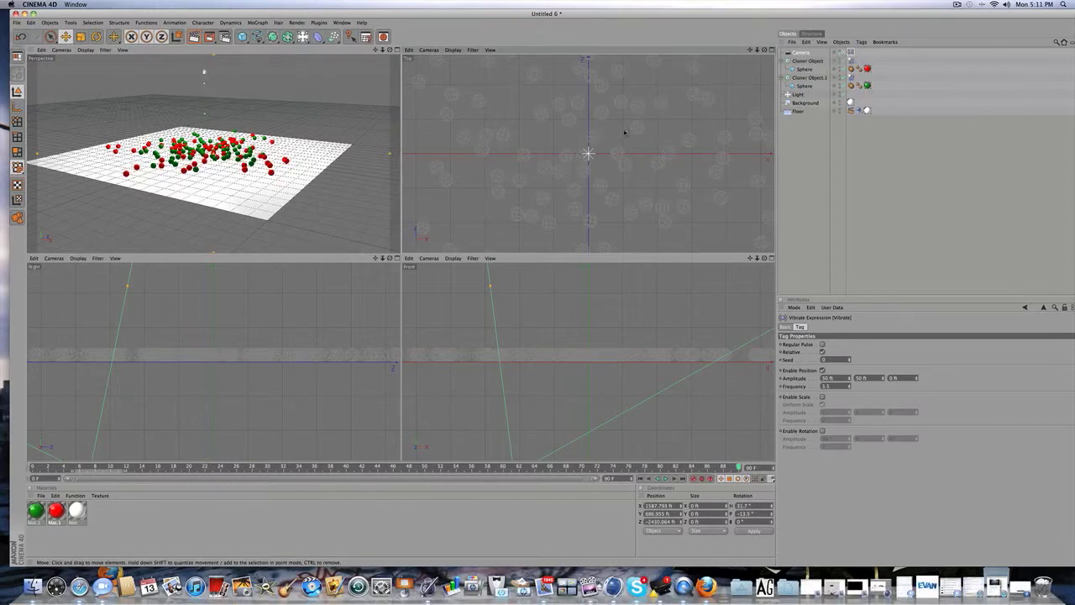
{"action": "scroll", "coordinate": [624, 132], "scroll_direction": "down", "scroll_amount": 15}
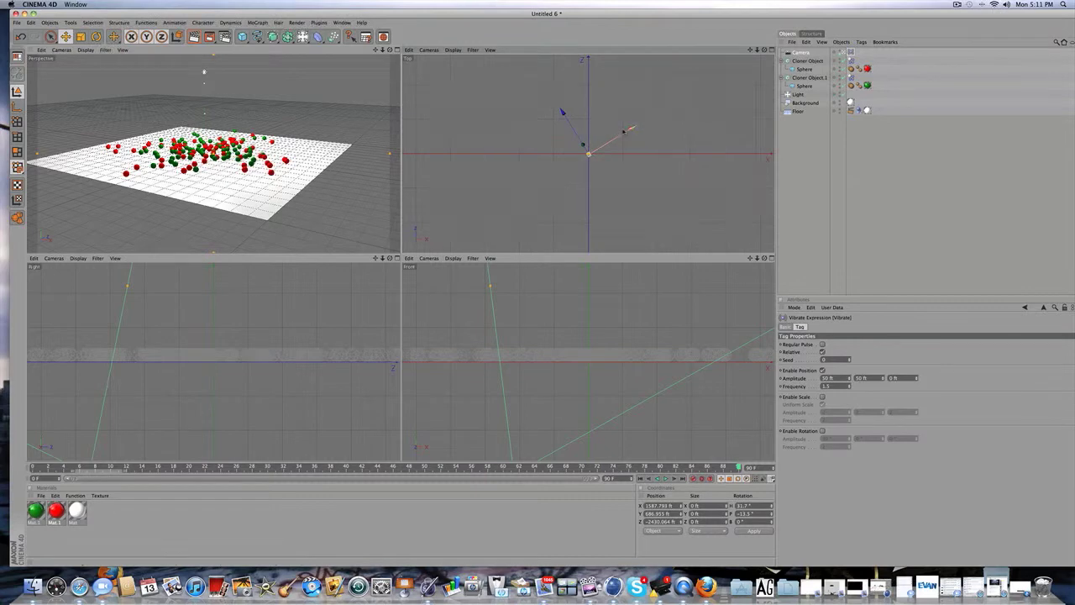
{"action": "scroll", "coordinate": [623, 131], "scroll_direction": "up", "scroll_amount": 5}
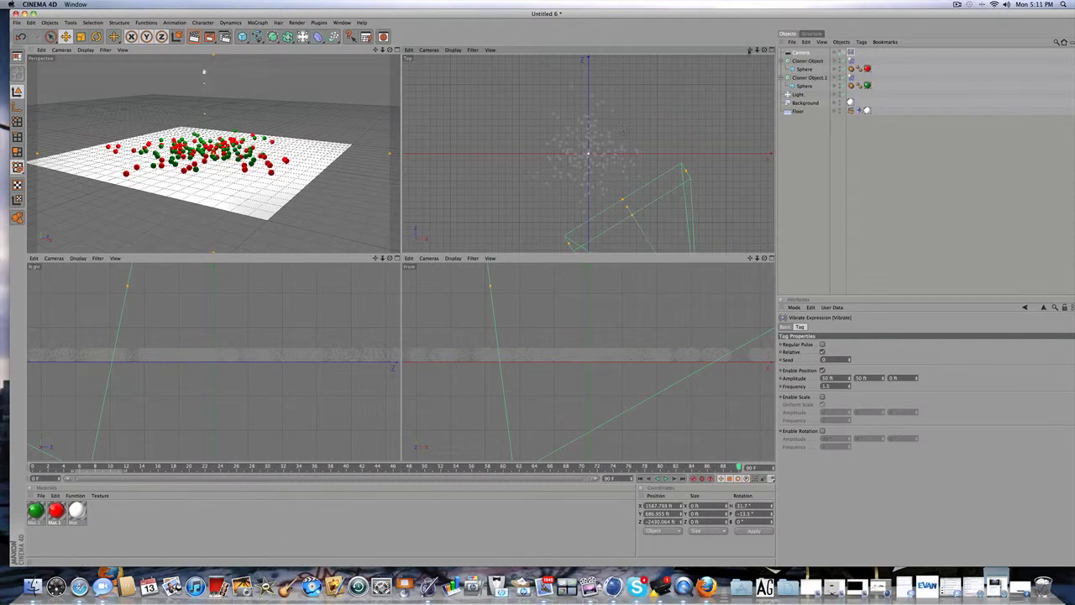
{"action": "left_click_drag", "start_coordinate": [749, 50], "coordinate": [724, 0]}
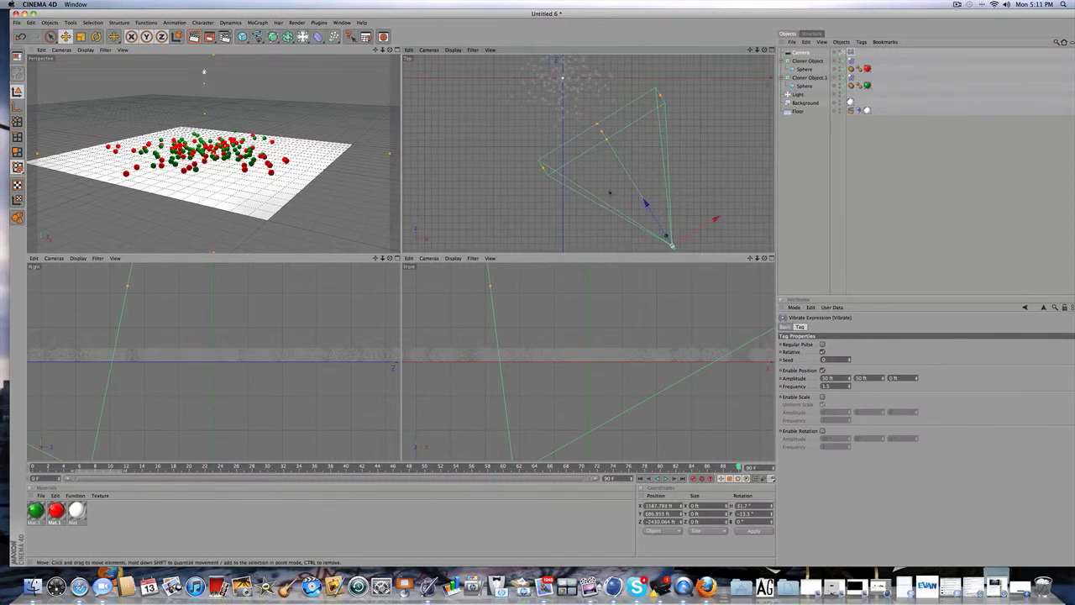
{"action": "scroll", "coordinate": [610, 193], "scroll_direction": "down", "scroll_amount": 2}
{"action": "left_click_drag", "start_coordinate": [750, 49], "coordinate": [750, 69]}
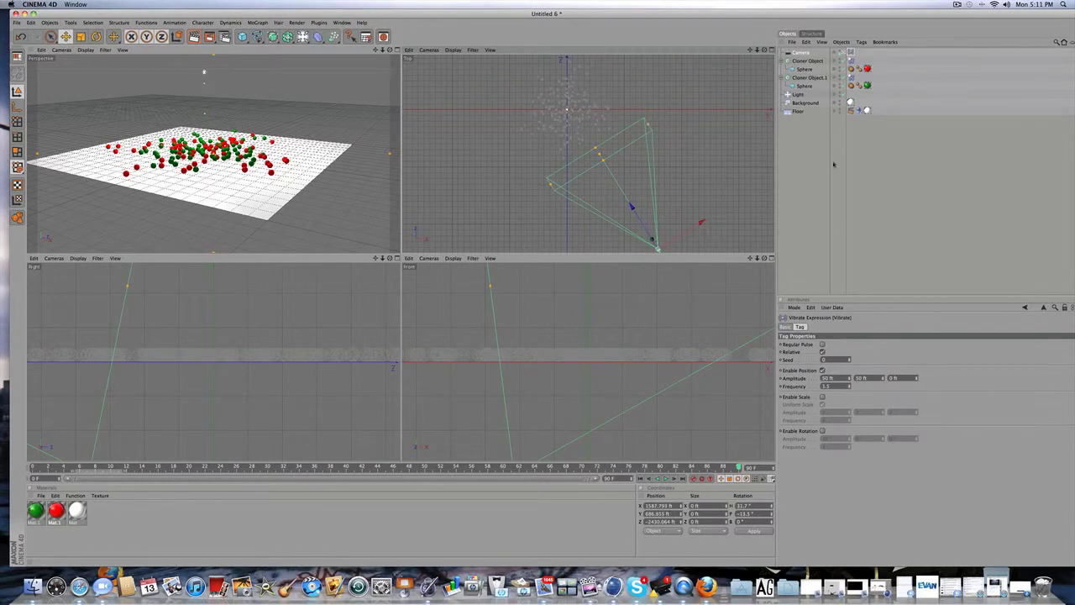
{"action": "left_click", "coordinate": [800, 53]}
{"action": "left_click", "coordinate": [841, 326]}
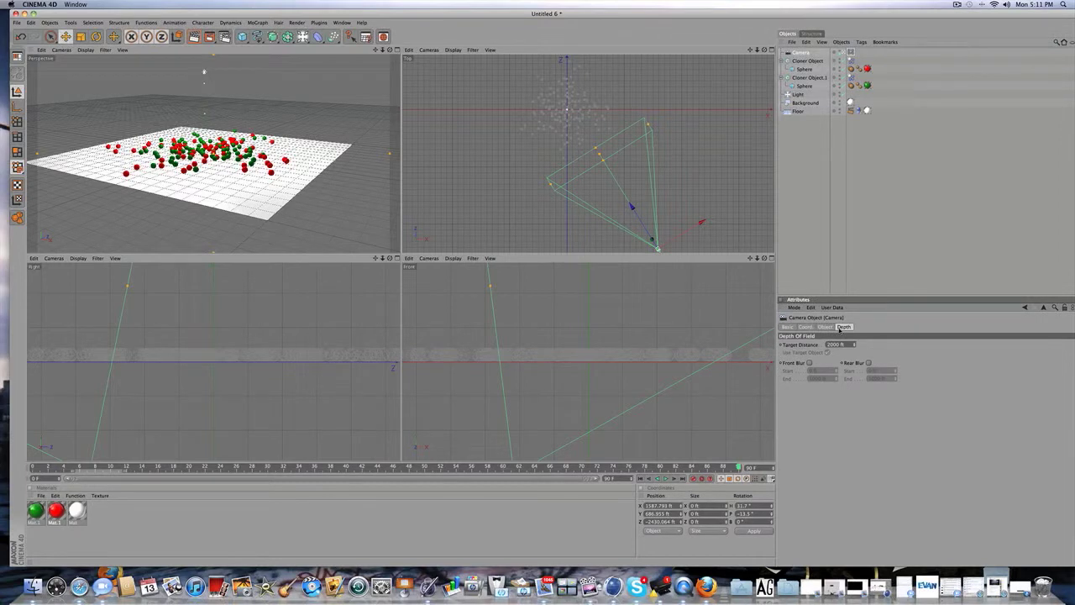
{"action": "left_click", "coordinate": [869, 363]}
{"action": "left_click_drag", "start_coordinate": [853, 344], "coordinate": [853, 383]}
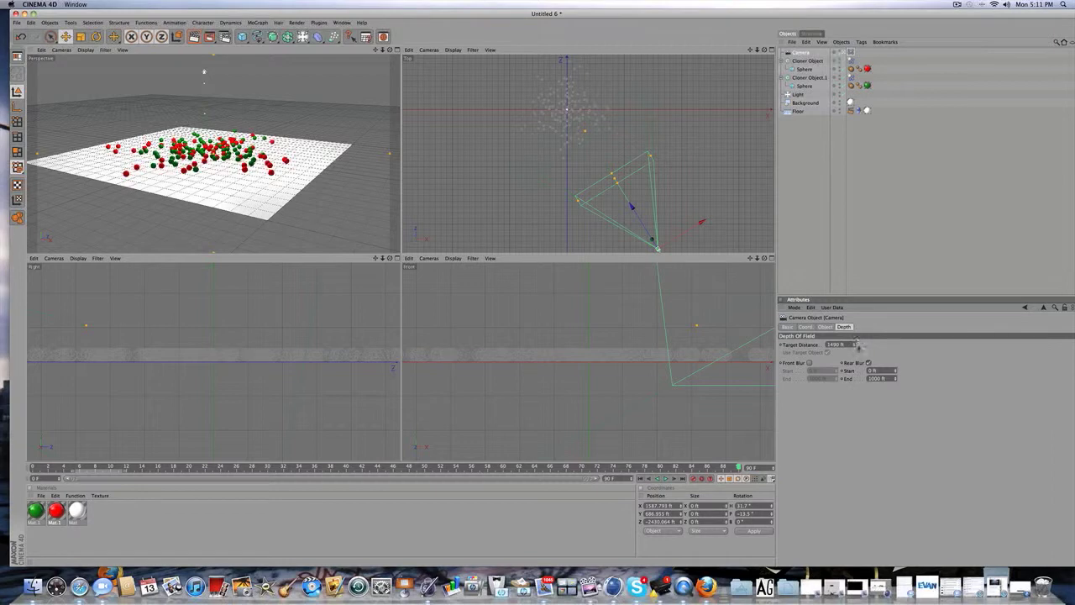
{"action": "left_click_drag", "start_coordinate": [854, 344], "coordinate": [854, 302]}
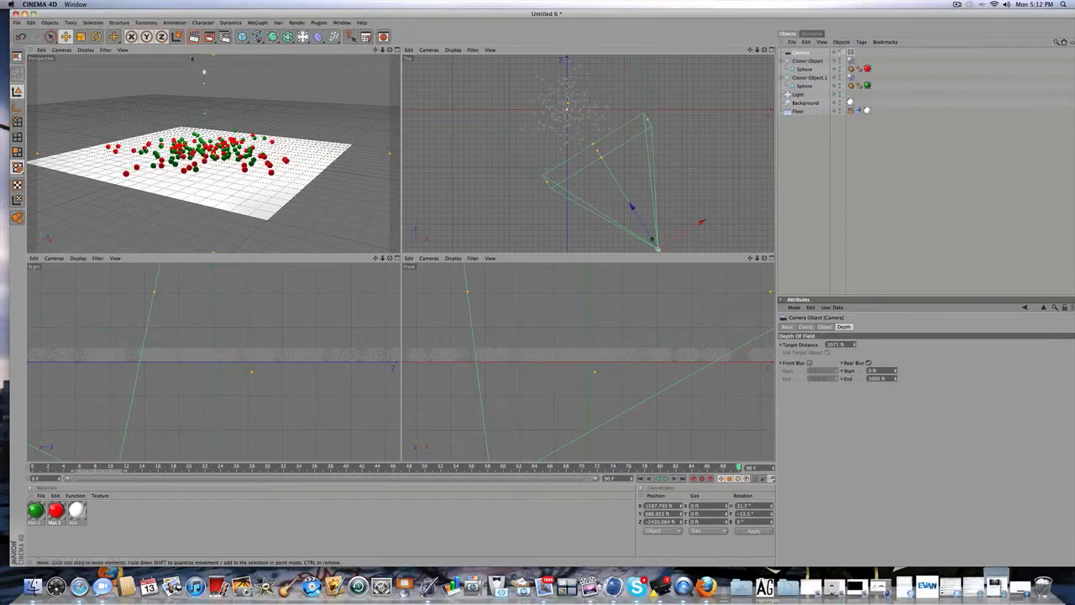
Test-render the perspective view, extend the Camera's target distance to about 2518 ft, and render again to compare the blur
{"action": "left_click", "coordinate": [194, 36]}
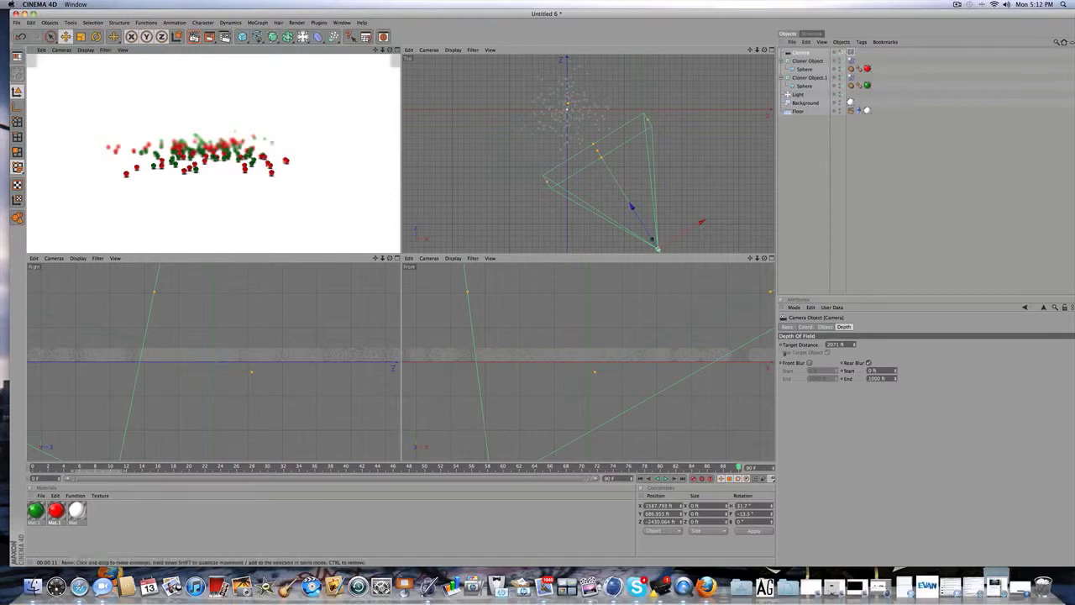
{"action": "mouse_move", "coordinate": [855, 344]}
{"action": "left_mouse_down"}
{"action": "mouse_move", "coordinate": [855, 327]}
{"action": "mouse_move", "coordinate": [854, 347]}
{"action": "left_mouse_up"}
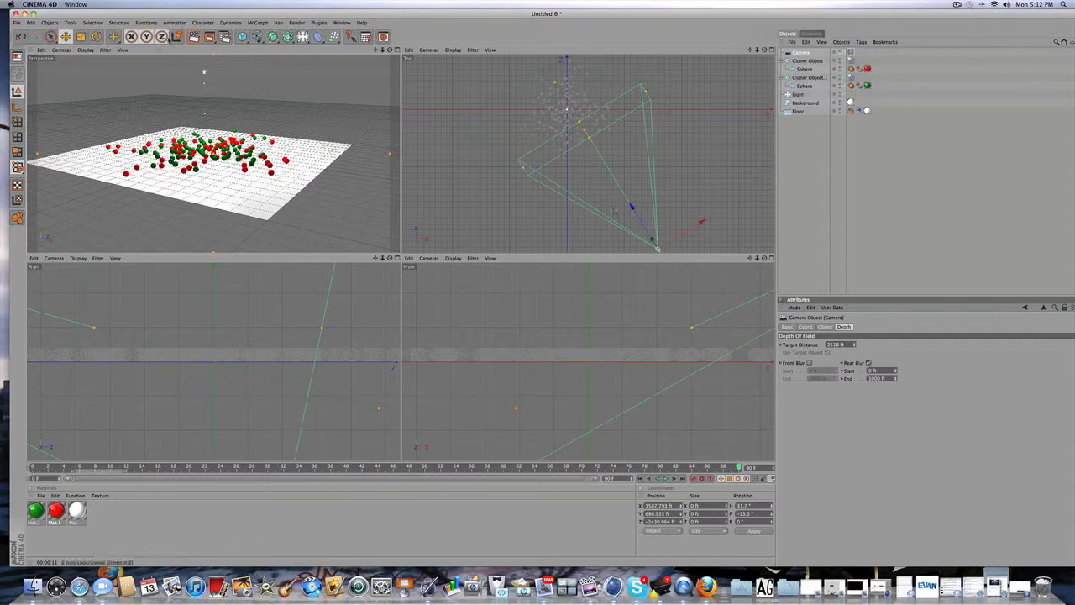
{"action": "left_click", "coordinate": [194, 36]}
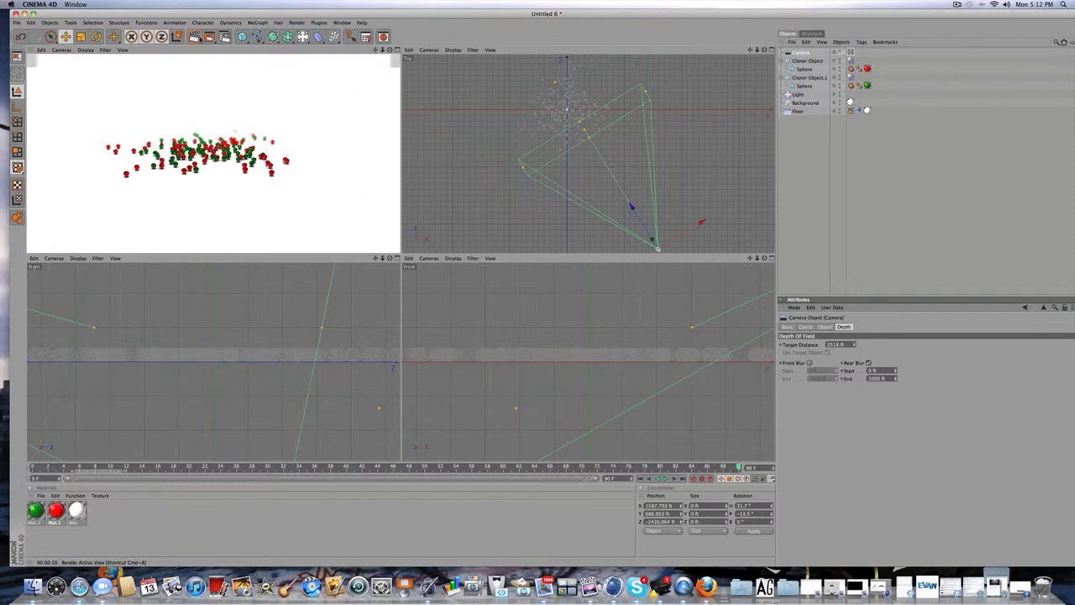
Return the timeline to frame 0 and raise the green sphere cloner to a Y position of about 1280 ft
{"action": "left_click_drag", "start_coordinate": [86, 465], "coordinate": [2, 467]}
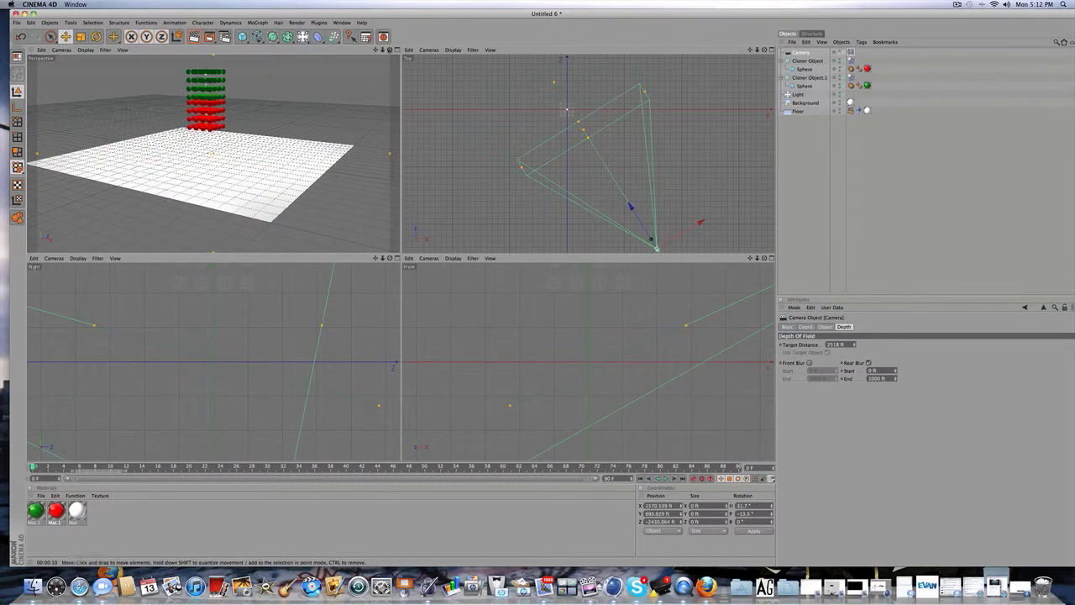
{"action": "left_click", "coordinate": [398, 50]}
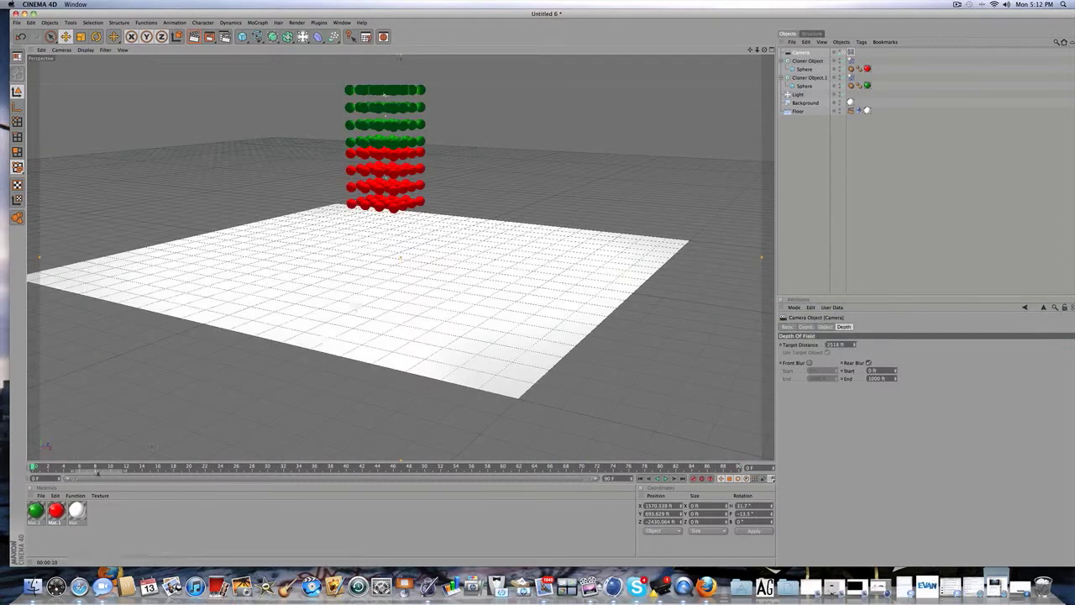
{"action": "left_click_drag", "start_coordinate": [54, 467], "coordinate": [32, 467]}
{"action": "left_click", "coordinate": [807, 61]}
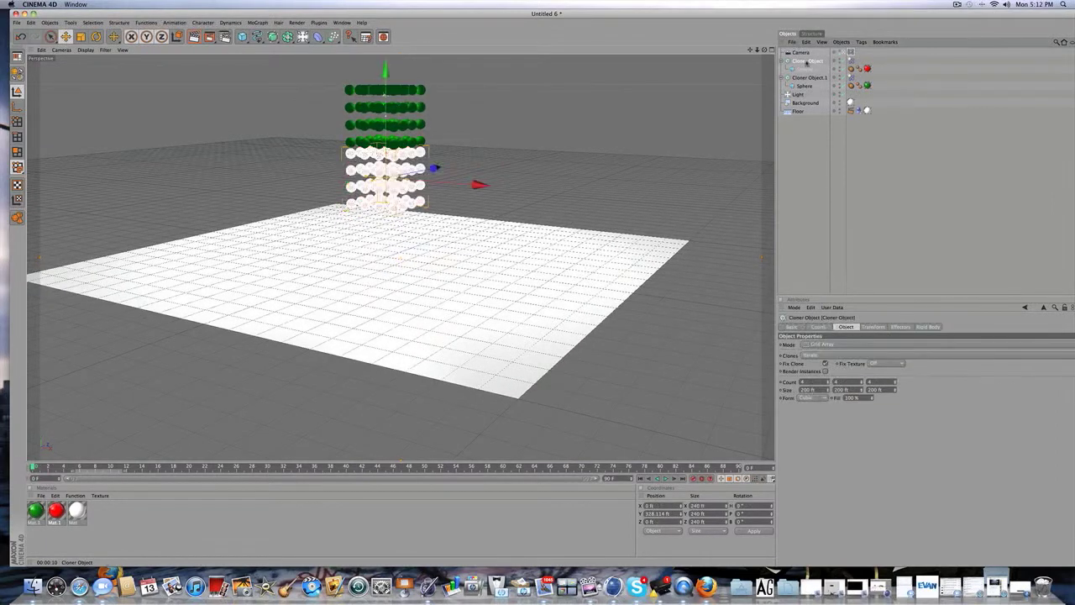
{"action": "left_click", "coordinate": [795, 77]}
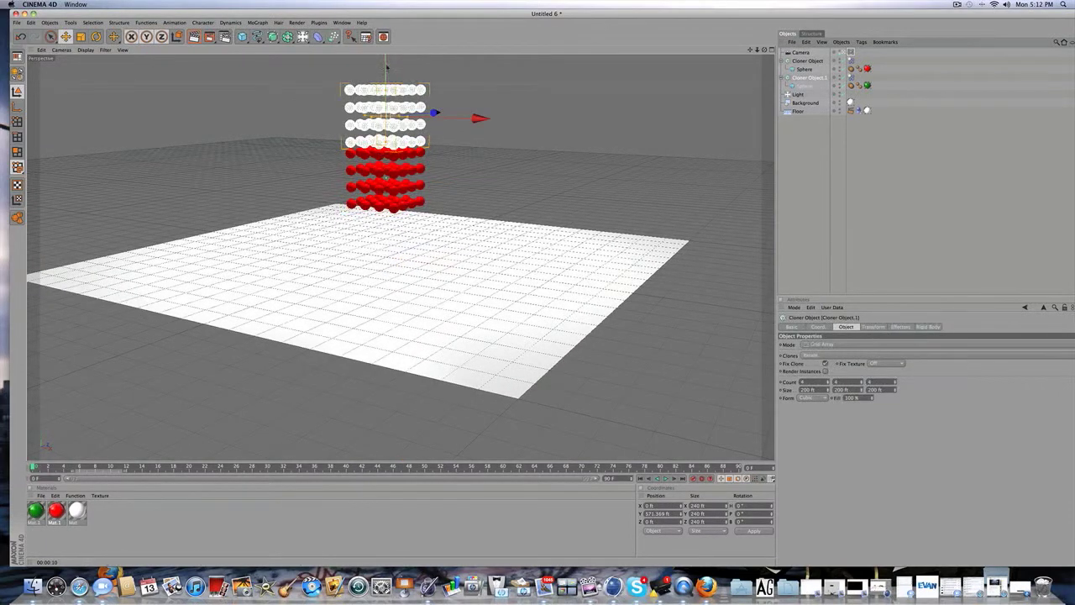
{"action": "left_click_drag", "start_coordinate": [387, 65], "coordinate": [385, 92]}
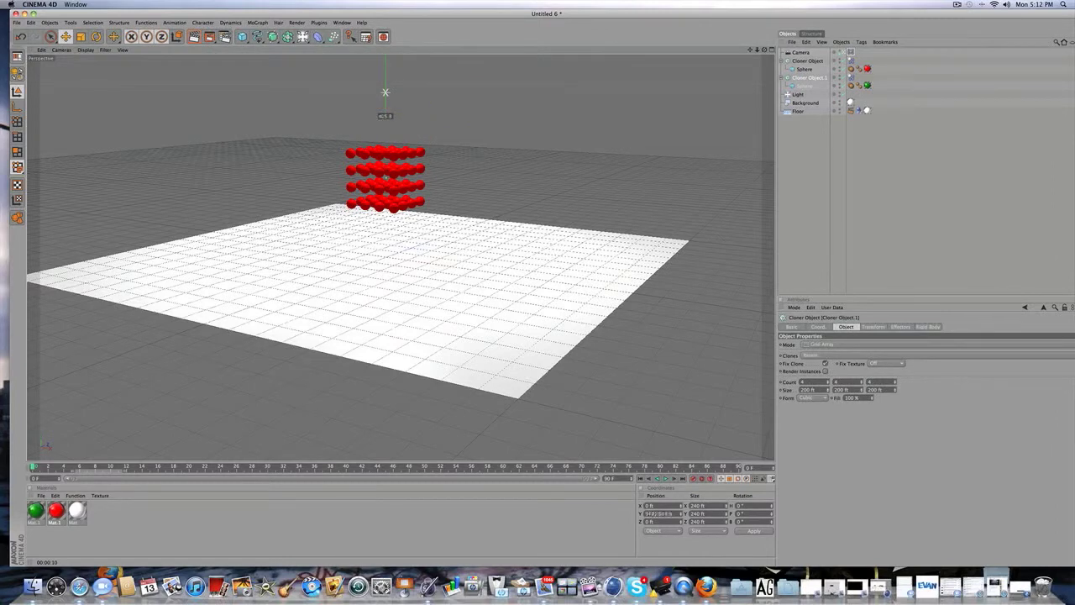
{"action": "scroll", "coordinate": [386, 113], "scroll_direction": "down", "scroll_amount": 8}
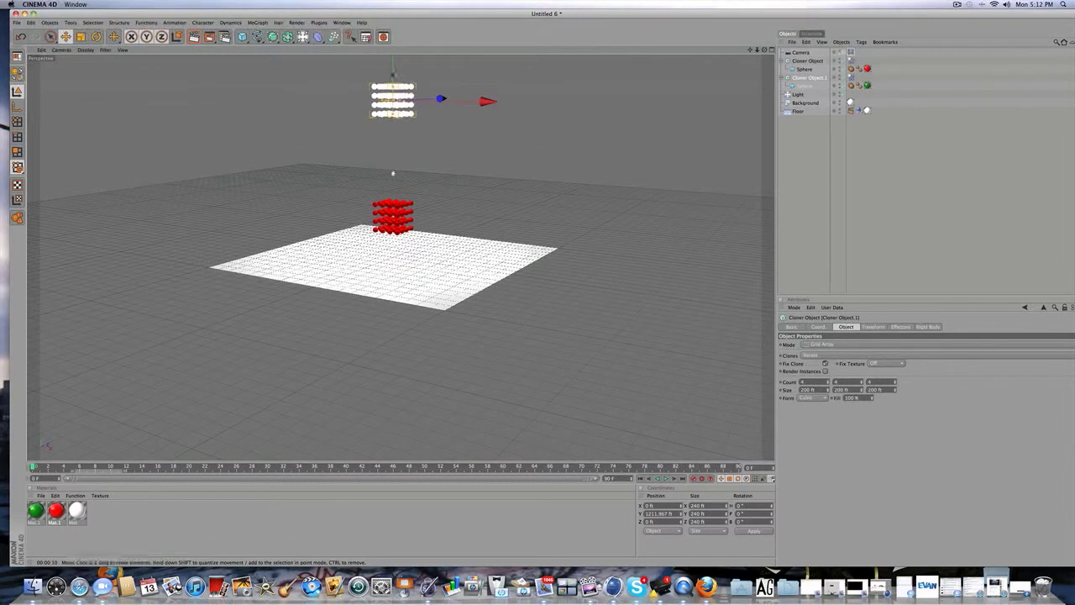
{"action": "left_click_drag", "start_coordinate": [393, 75], "coordinate": [392, 64]}
Raise the red sphere cloner to a Y position of about 1059 ft, just below the green grid
{"action": "left_click", "coordinate": [801, 62]}
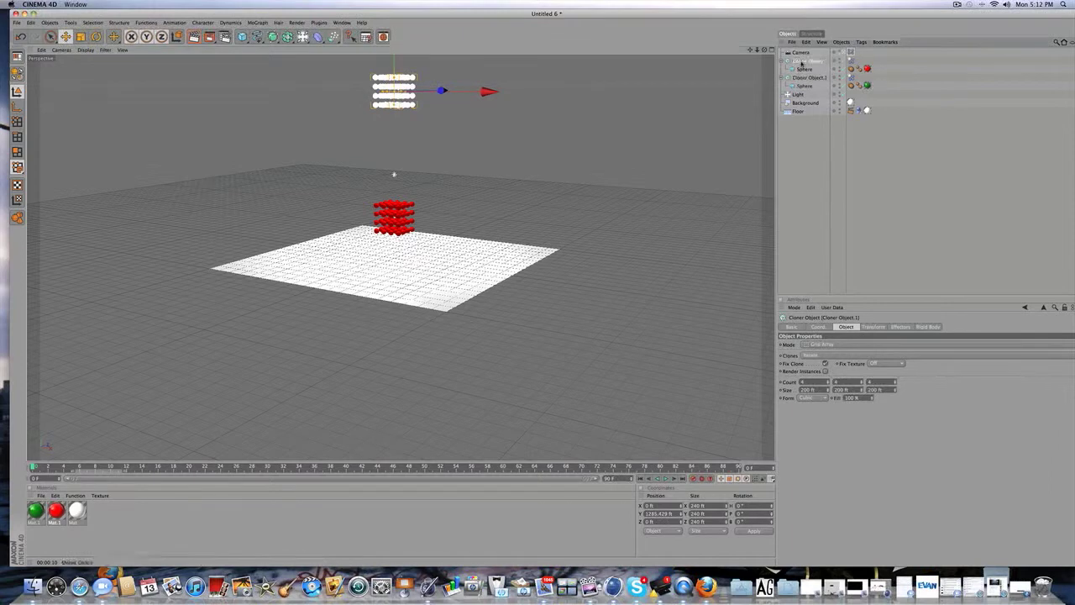
{"action": "left_click_drag", "start_coordinate": [393, 106], "coordinate": [394, 84]}
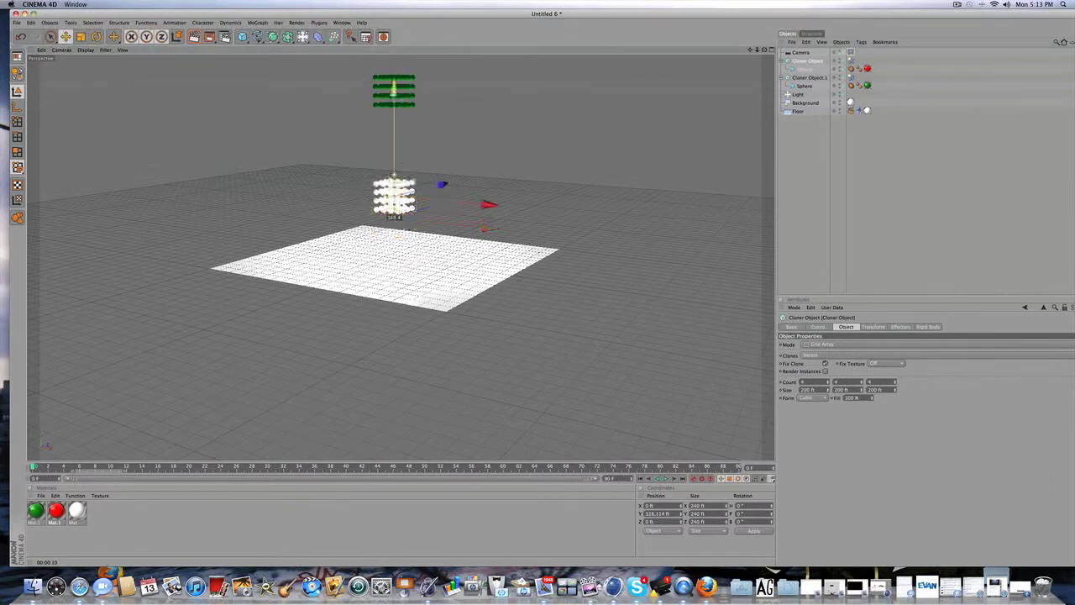
{"action": "left_click_drag", "start_coordinate": [398, 233], "coordinate": [399, 159]}
Preview the fall from the new height, then raise the red sphere cloner further to overlap the green grid
{"action": "scroll", "coordinate": [401, 163], "scroll_direction": "up", "scroll_amount": 6}
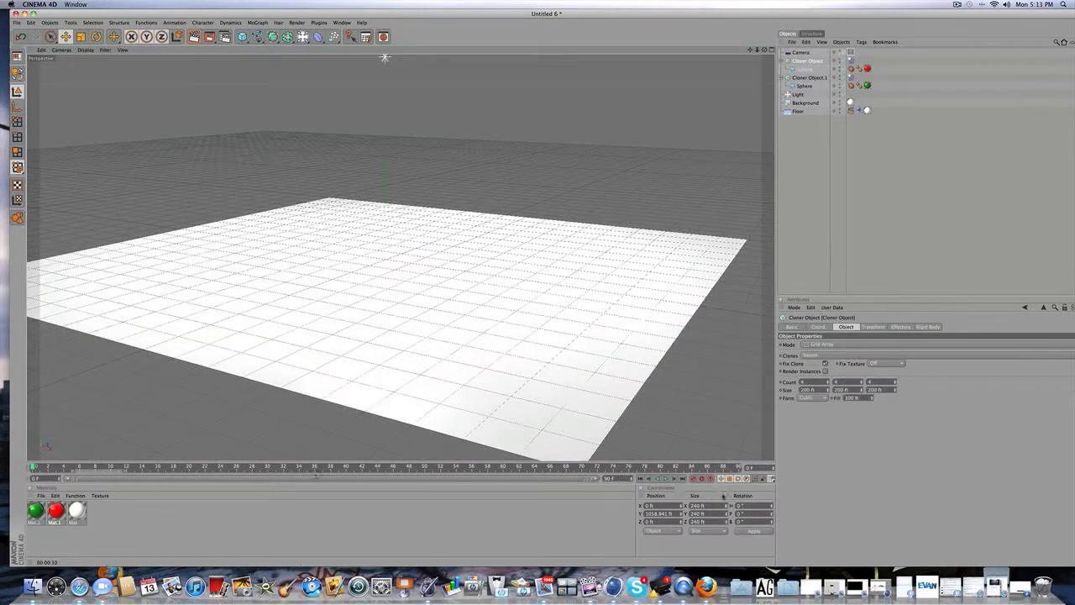
{"action": "key", "text": "F8"}
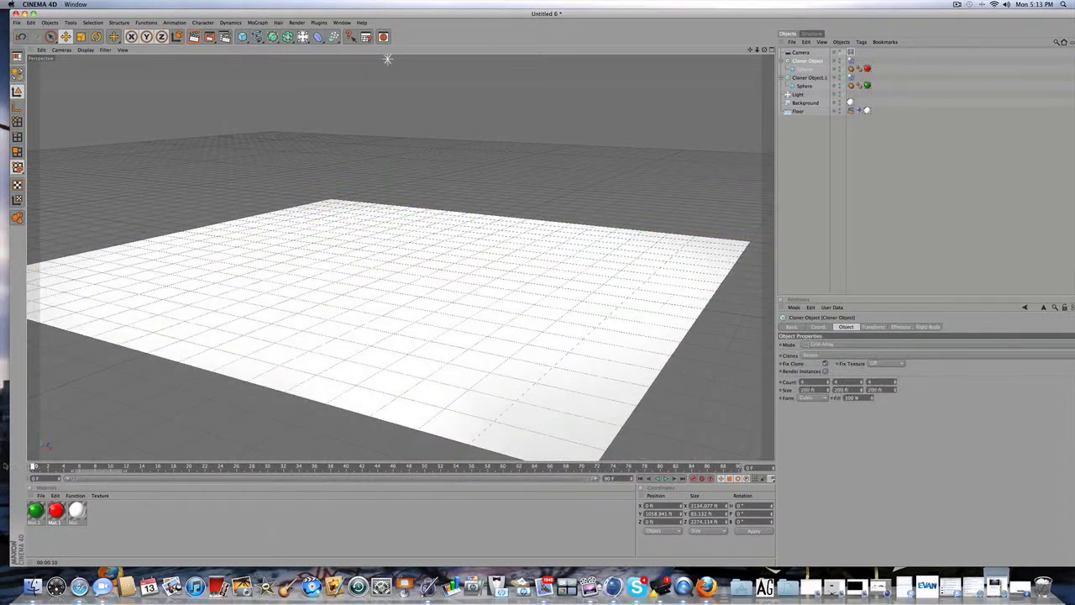
{"action": "scroll", "coordinate": [611, 150], "scroll_direction": "down", "scroll_amount": 10}
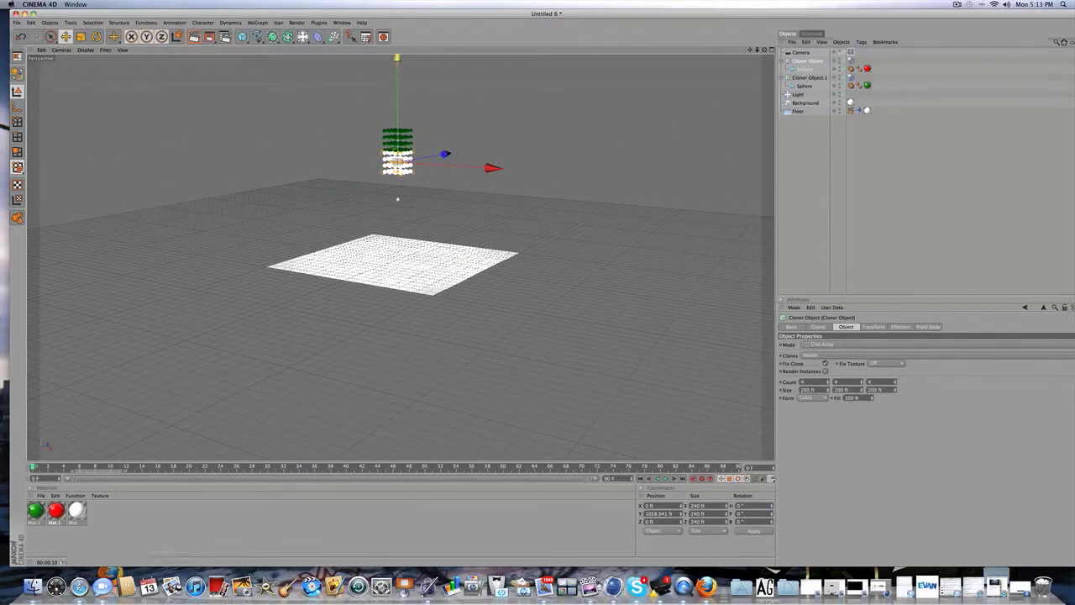
{"action": "left_click_drag", "start_coordinate": [397, 57], "coordinate": [397, 32]}
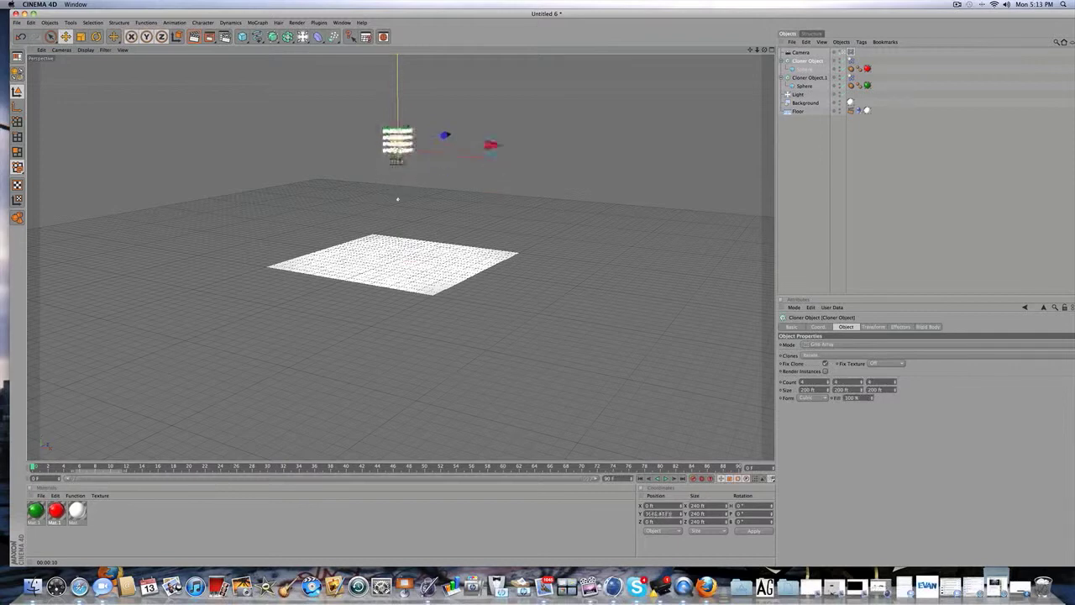
{"action": "left_click", "coordinate": [693, 235]}
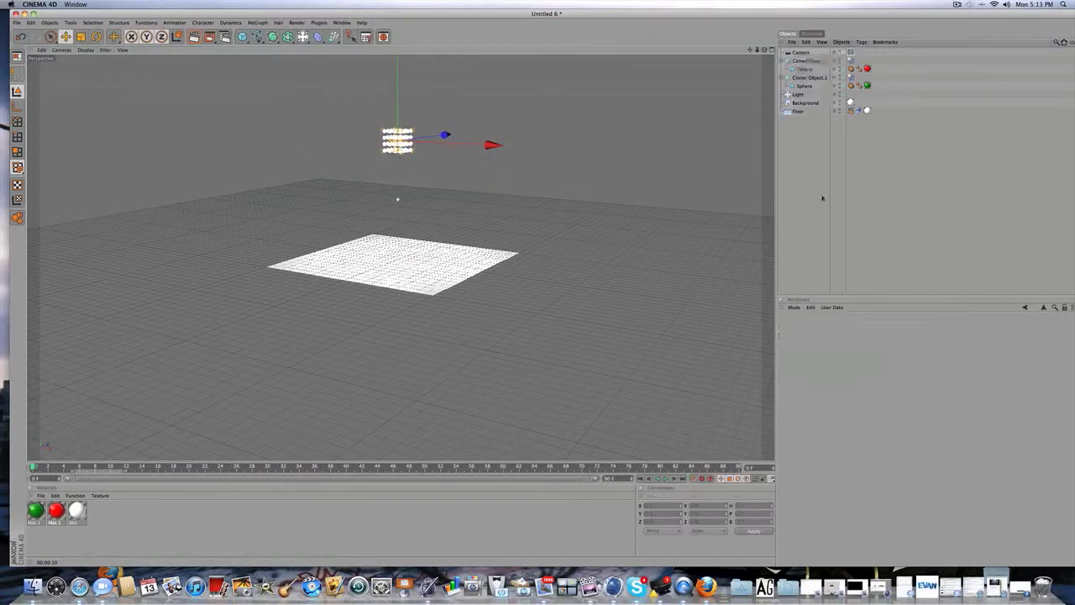
Play and scrub the simulation to check how the overlapping sphere grids burst across the floor, ending at frame 0
{"action": "scroll", "coordinate": [534, 280], "scroll_direction": "up", "scroll_amount": 5}
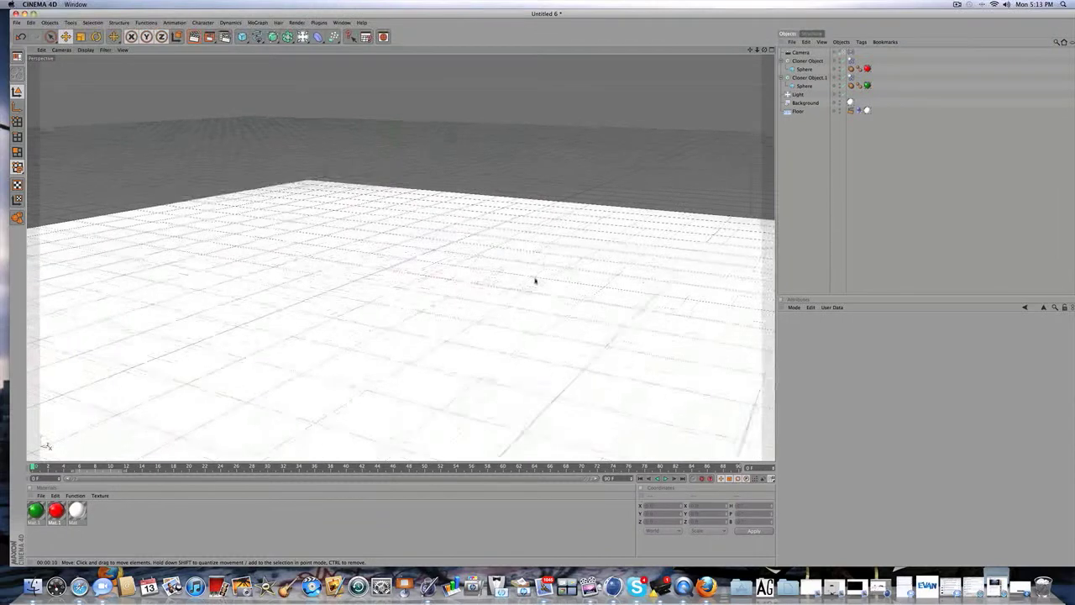
{"action": "left_click", "coordinate": [666, 478]}
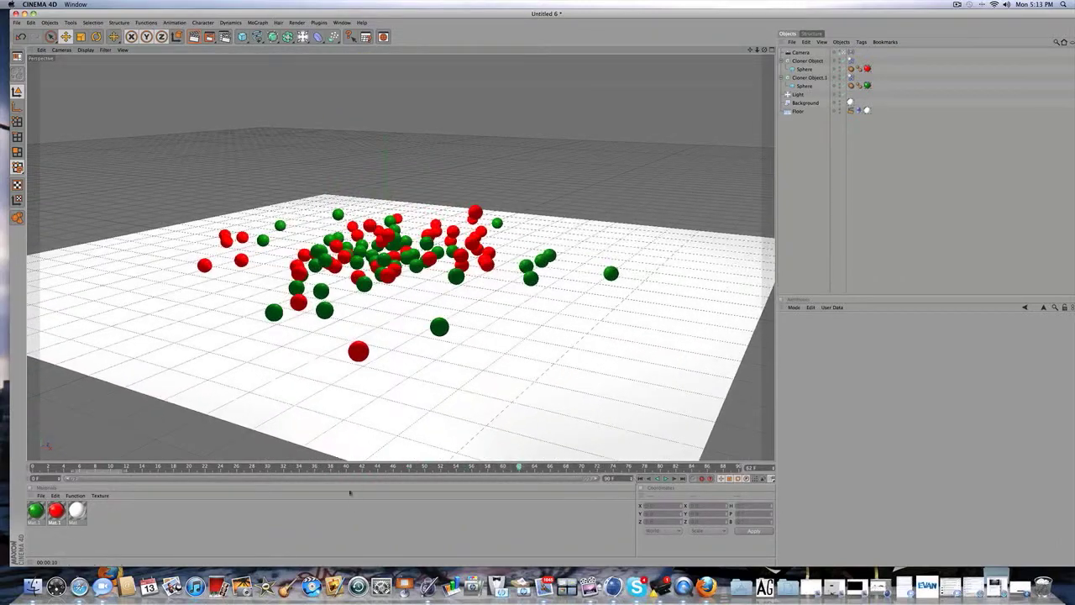
{"action": "left_click_drag", "start_coordinate": [333, 467], "coordinate": [40, 467]}
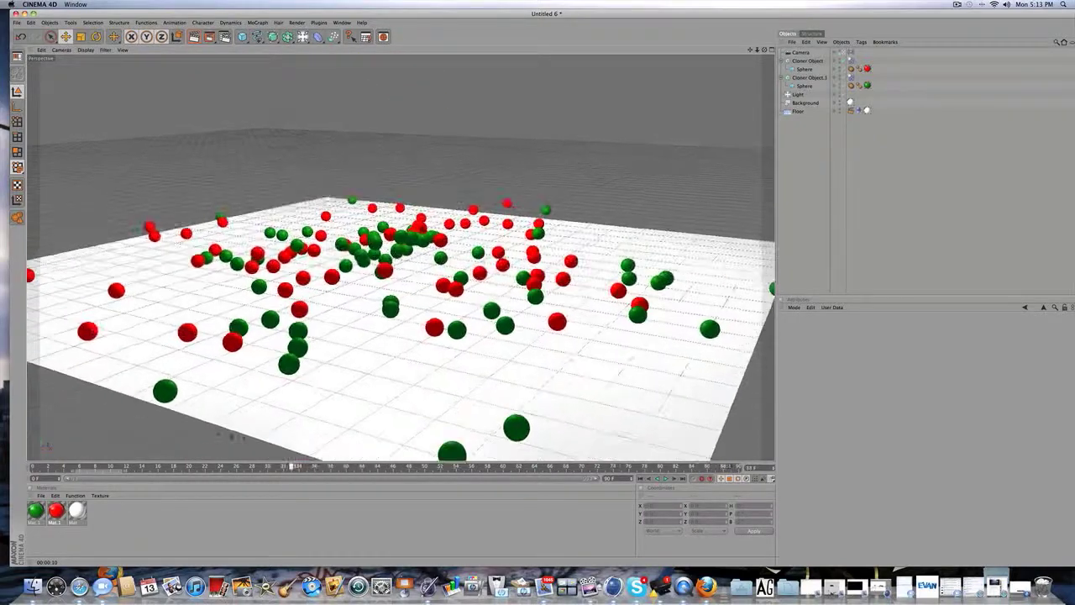
{"action": "left_click_drag", "start_coordinate": [292, 466], "coordinate": [142, 466]}
{"action": "left_click_drag", "start_coordinate": [8, 421], "coordinate": [748, 374]}
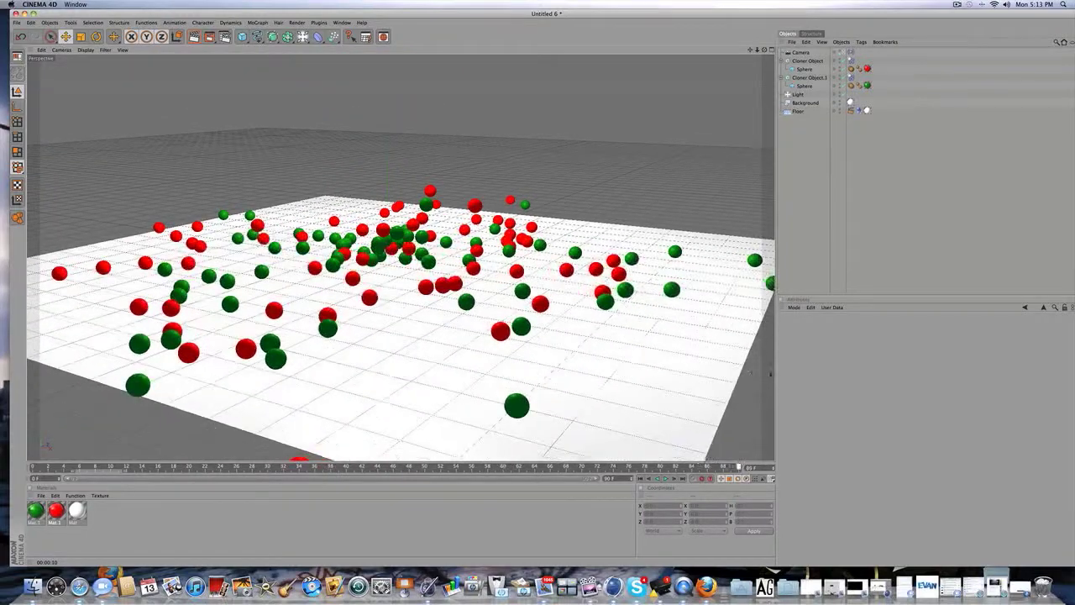
{"action": "left_click_drag", "start_coordinate": [732, 466], "coordinate": [78, 436]}
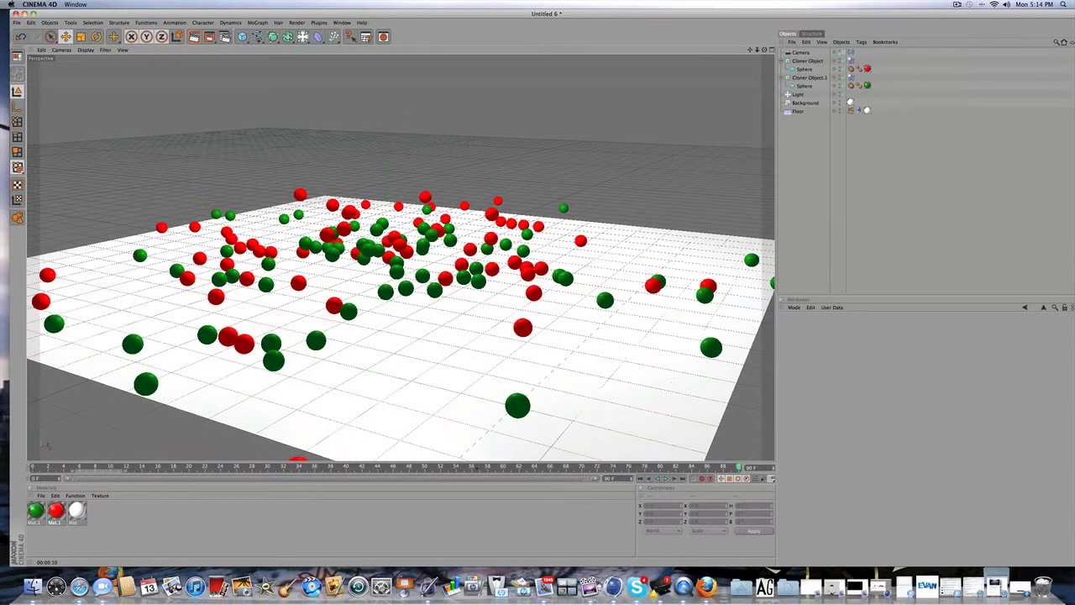
{"action": "left_click_drag", "start_coordinate": [475, 467], "coordinate": [33, 467]}
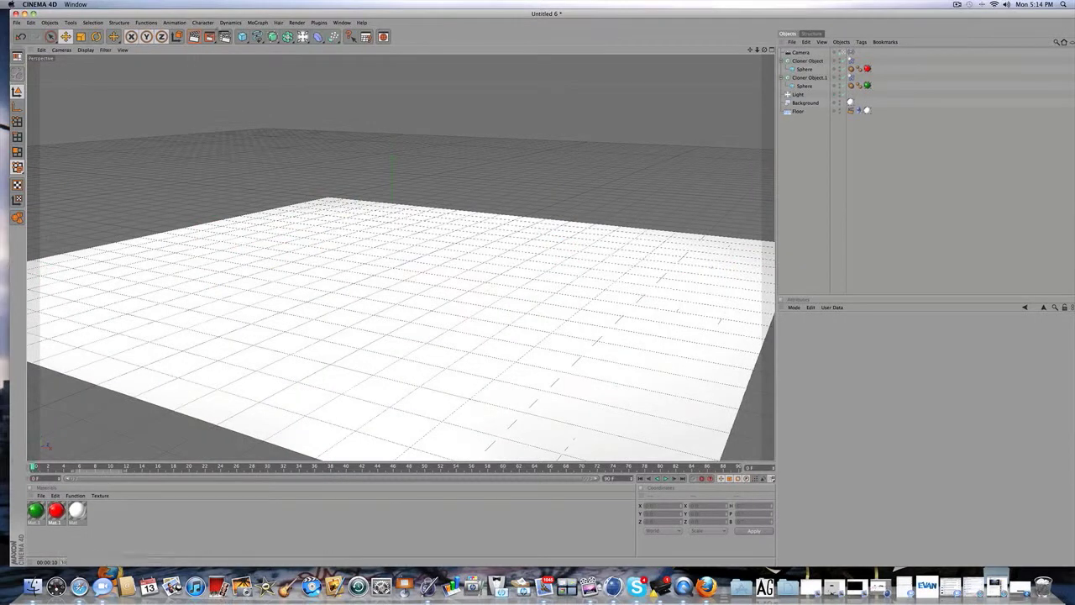